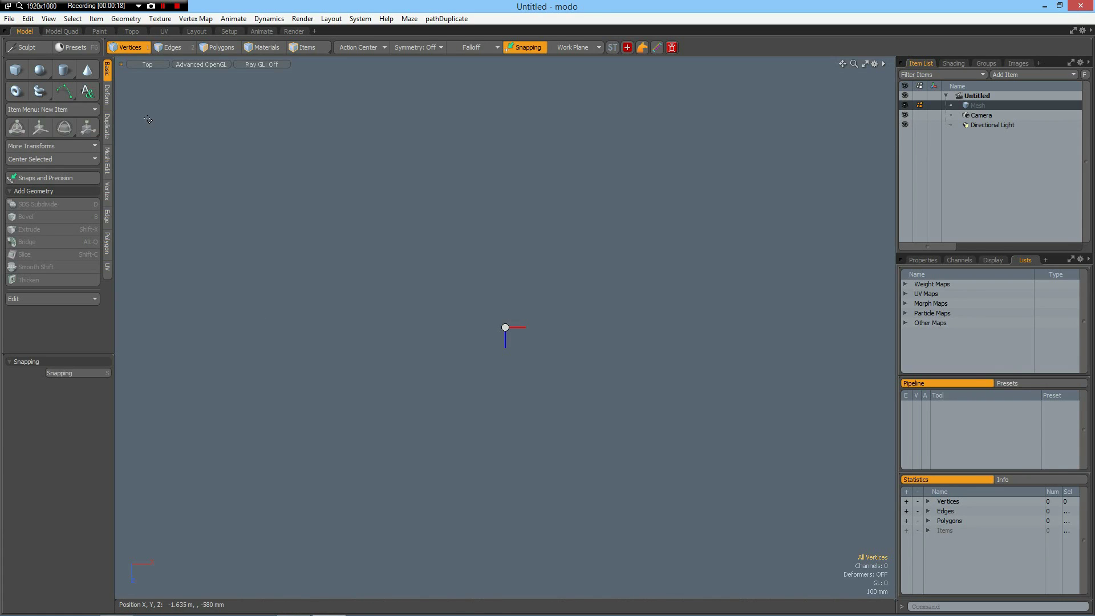
Create a unit plane and loop-slice it across its upper edge in Uniform mode with a count of 19
key(shift)
shift+click(40, 90)
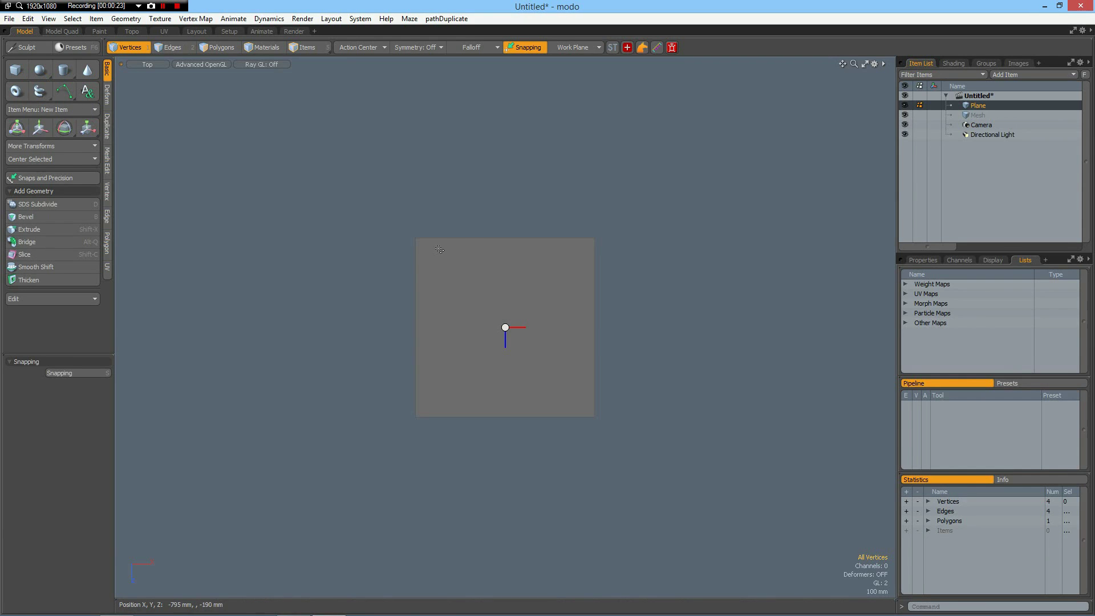
key(2)
click(493, 227)
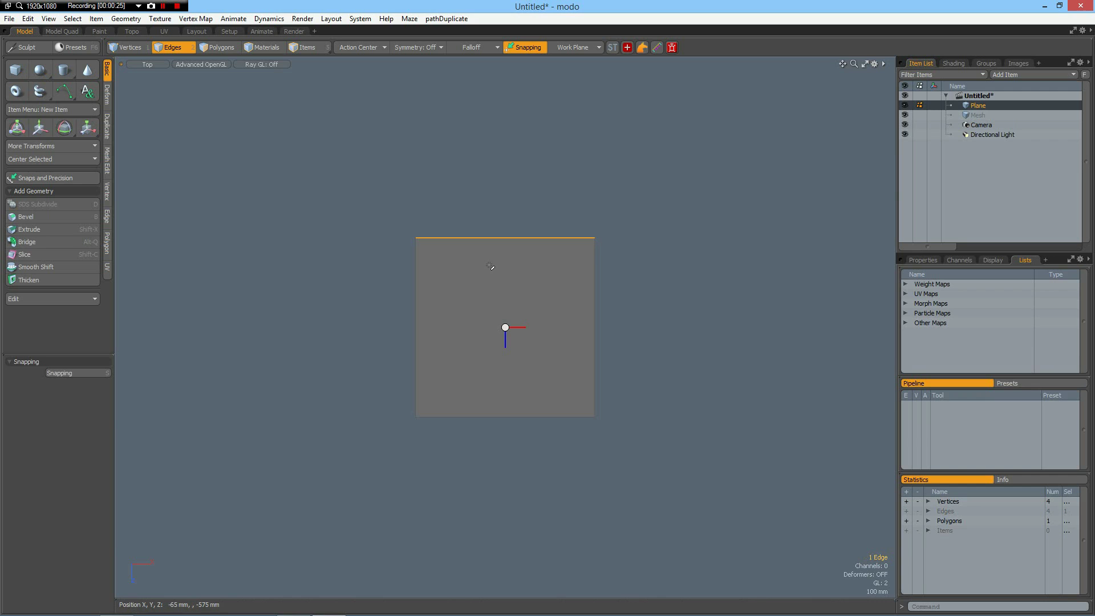
key(alt+c)
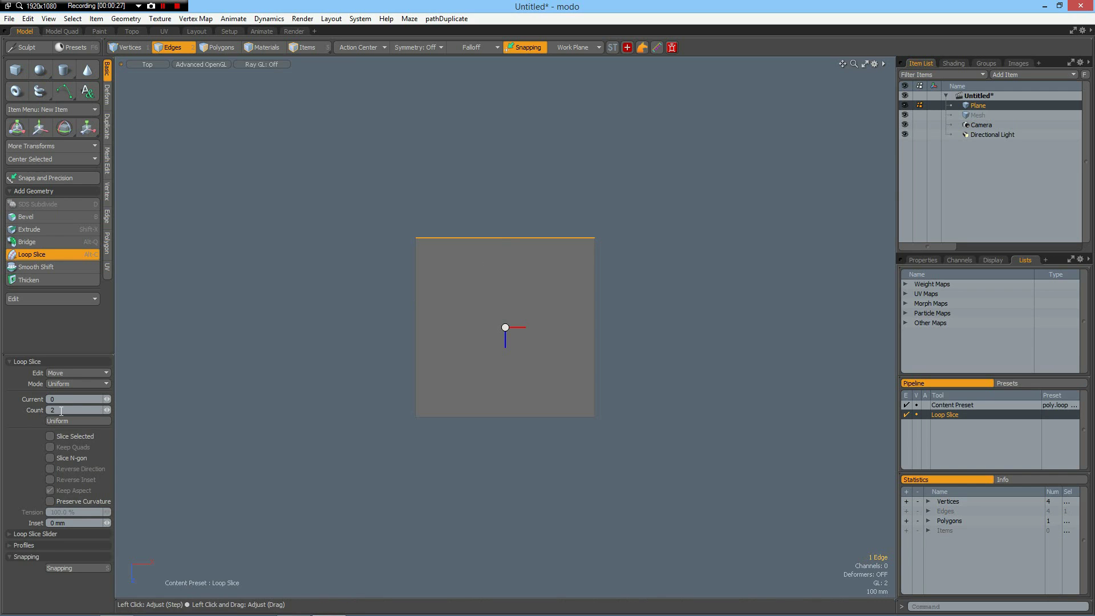
click(61, 411)
key(Return)
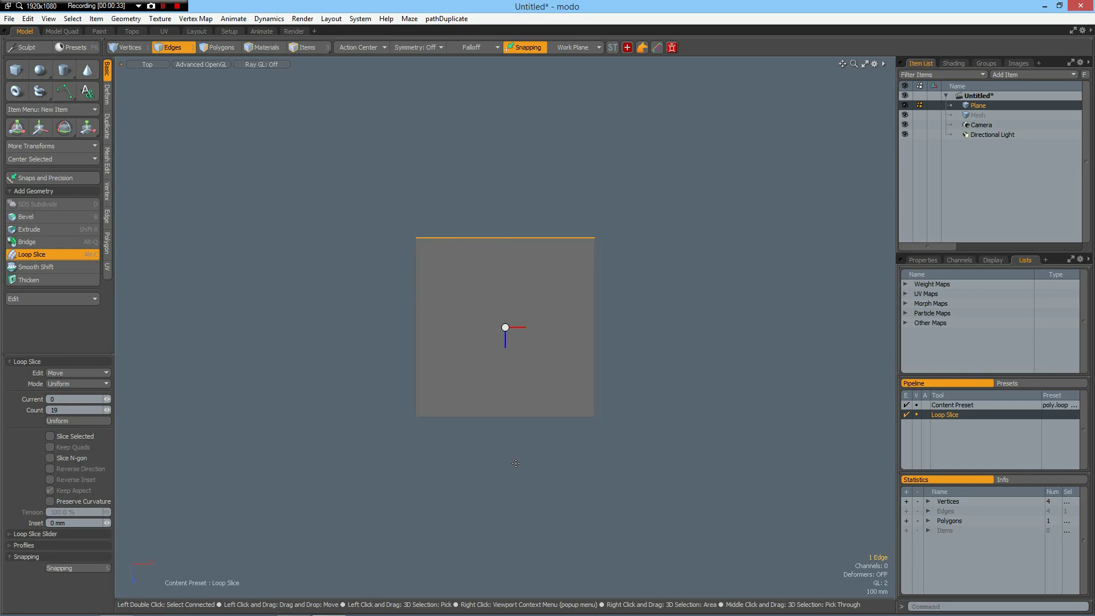
click(516, 462)
key(space)
Loop-slice the plane's parallel edges in the perpendicular direction with the same uniform slice count to form a 20 by 20 grid
drag(413, 339, 449, 345)
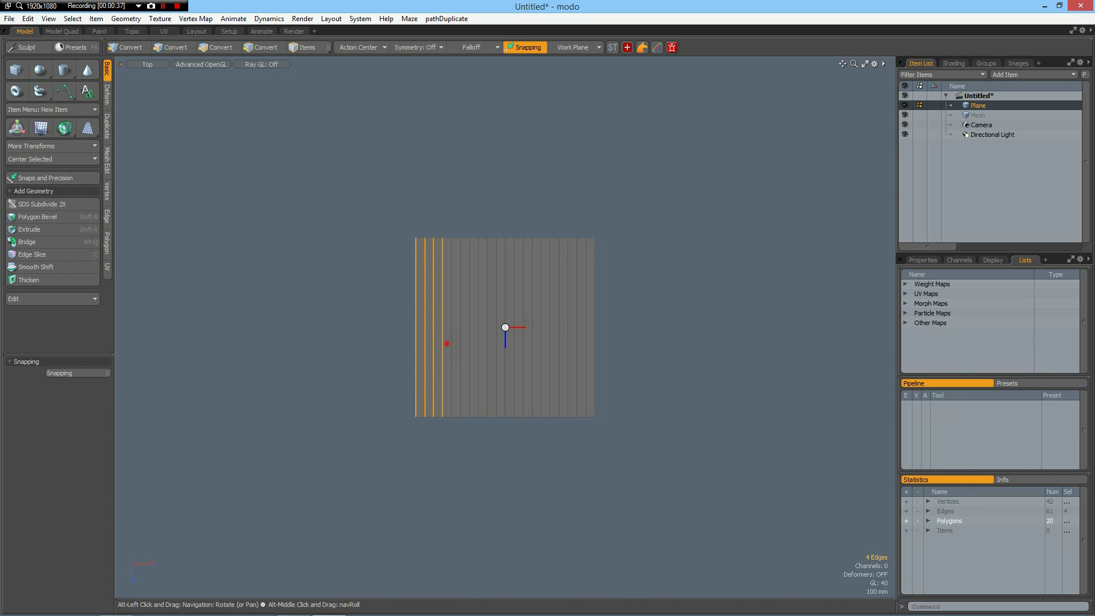
key(alt+c)
click(446, 344)
key(space)
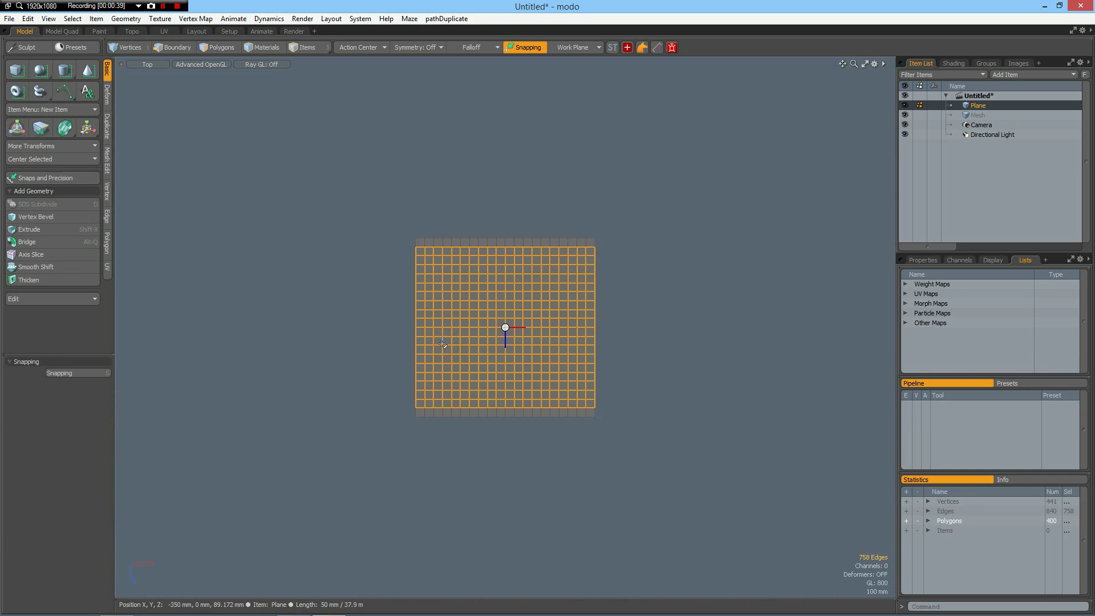
Show the reference grid in the viewport and clear the edge selection on the subdivided plane
key(ctrl+3)
click(444, 386)
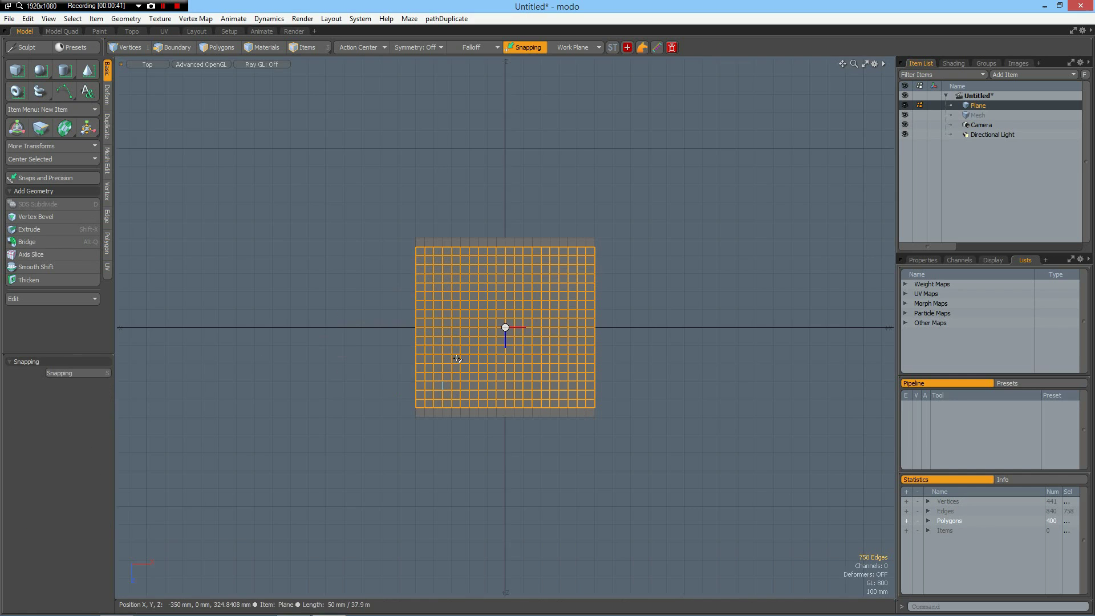
scroll(491, 245, up, 2)
alt+shift+drag(494, 296, 500, 225)
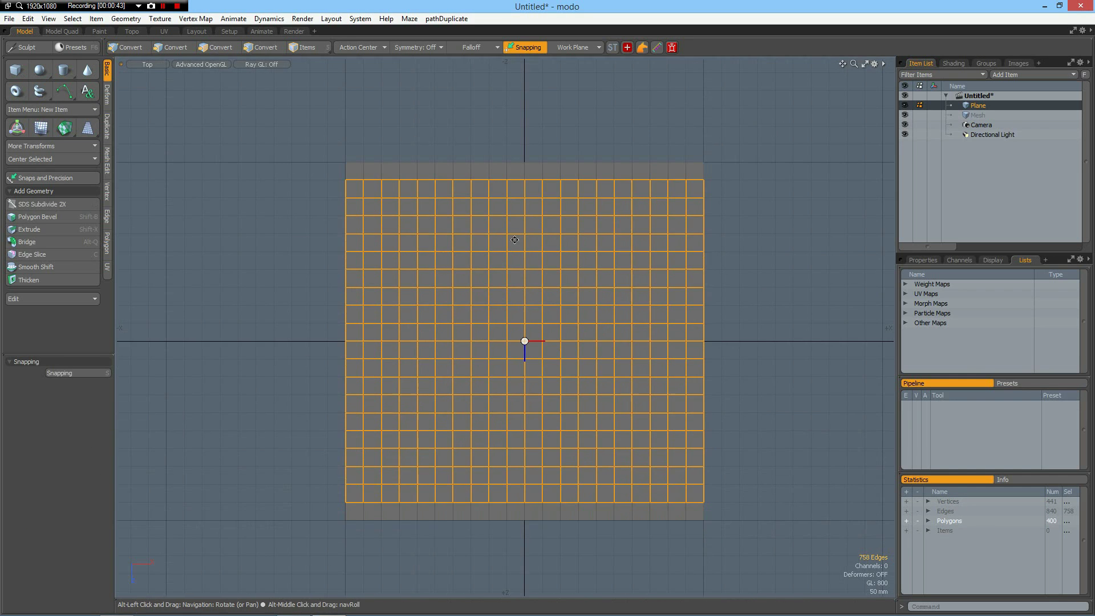
click(547, 140)
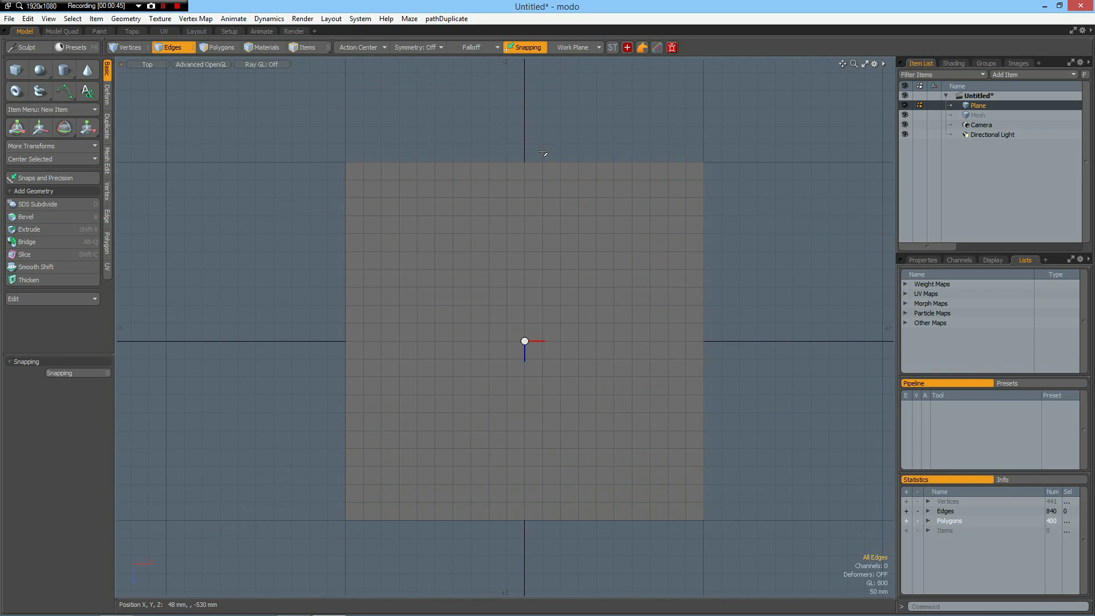
Set the snapping mode to Grid
key(F11)
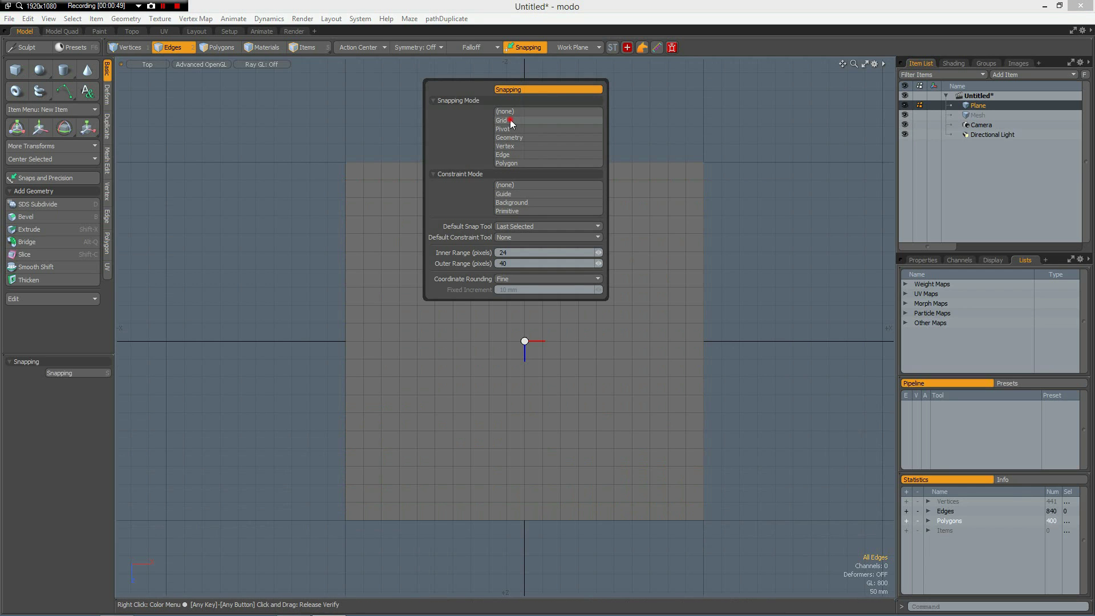
click(511, 120)
click(664, 129)
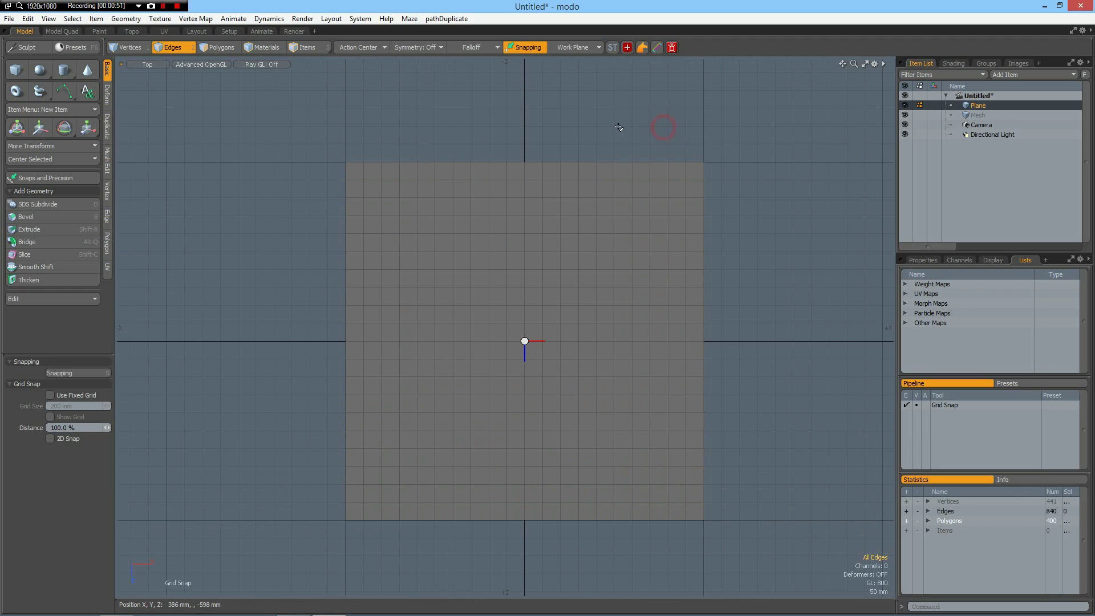
Slice the plane with four grid-snapped 45° cuts joining the midpoints of its sides into a diamond outline
key(shift)
key(shift+c)
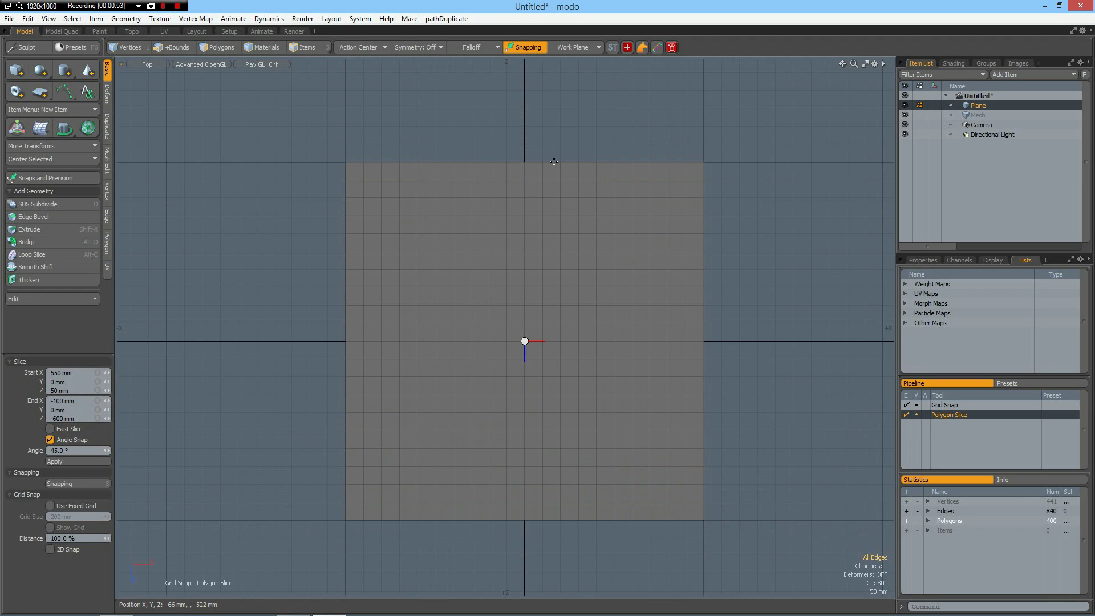
drag(542, 143, 318, 373)
key(shift)
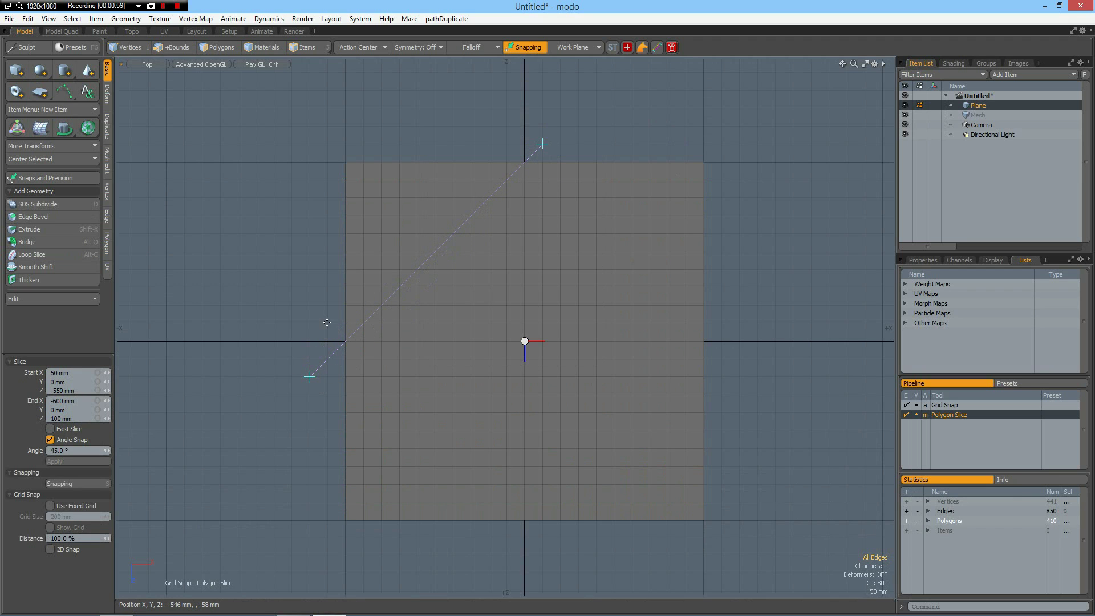
drag(327, 323, 507, 144)
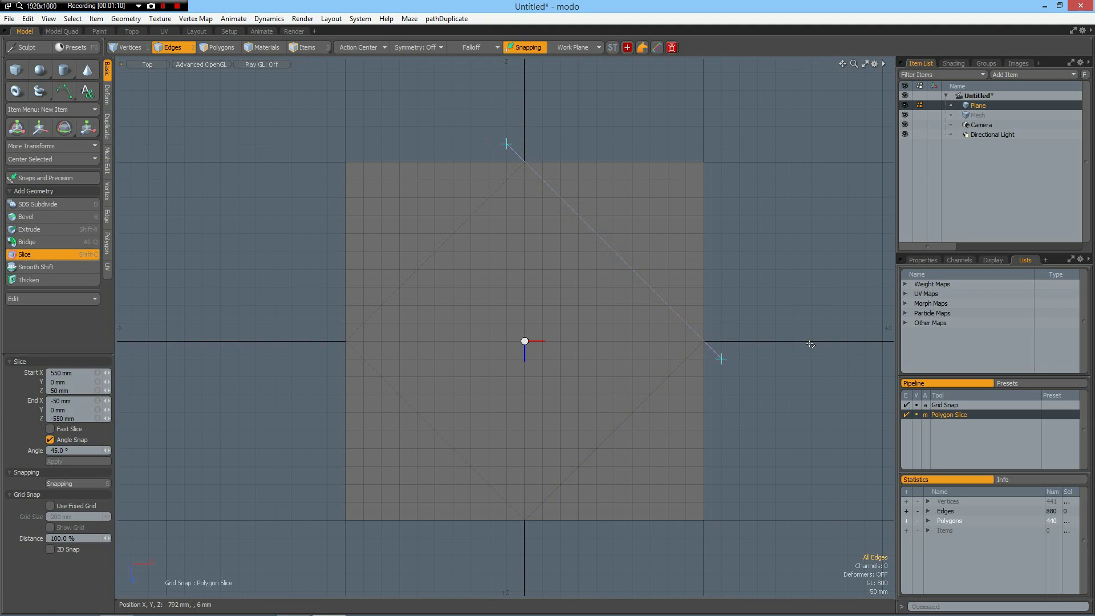
key(space)
Rotate the whole plane 45° about its center so the sliced diamond outline sits square, and switch to polygon selection
key(e)
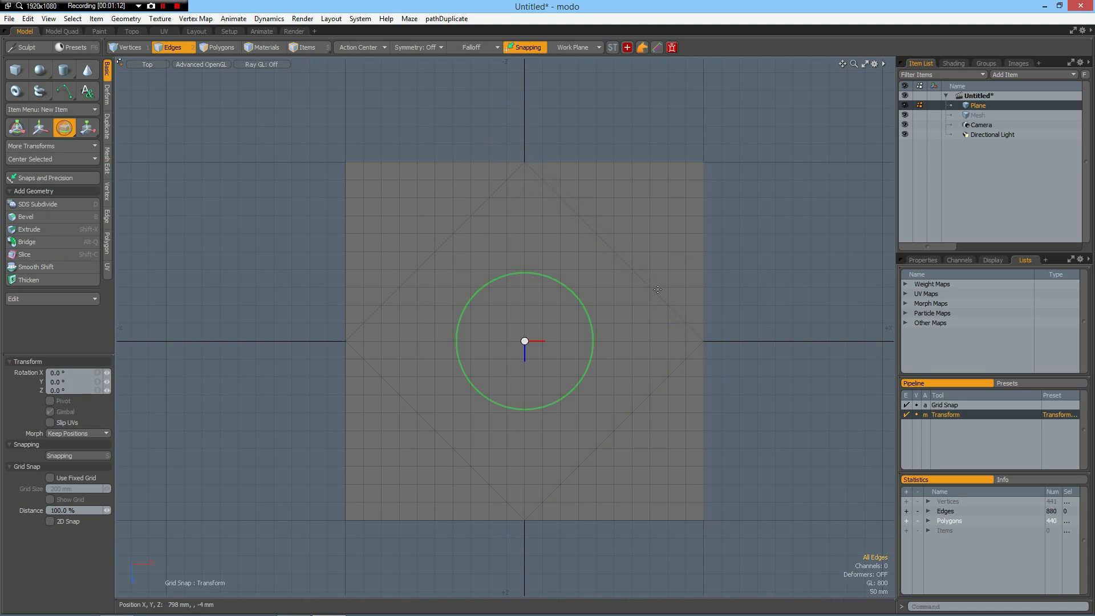
drag(536, 275, 561, 379)
key(2)
key(3)
key(space)
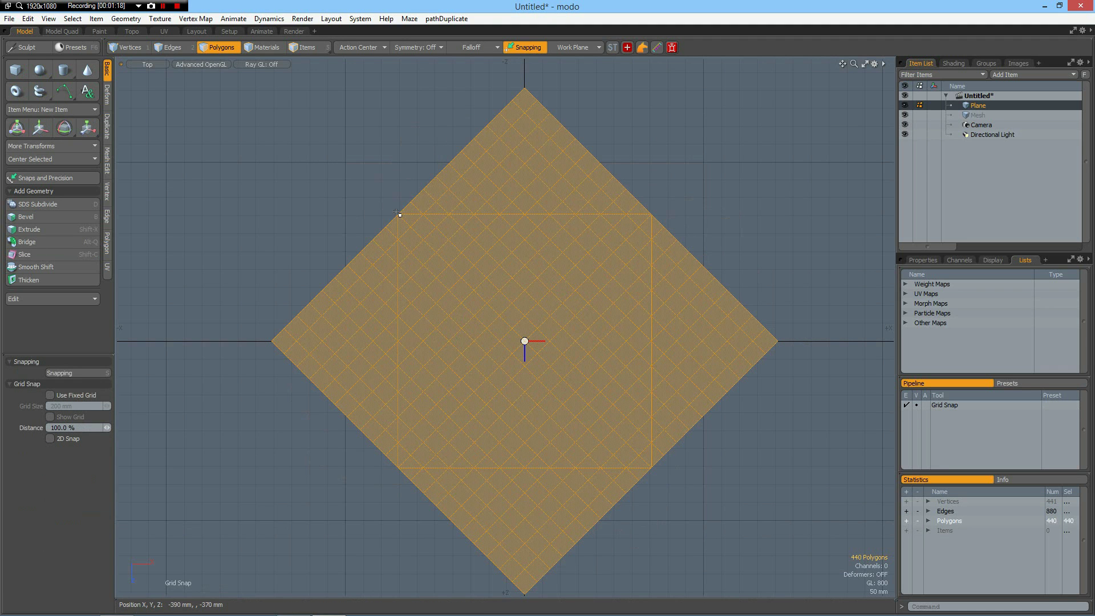
Select the polygons inside the central square, invert the selection and delete the four outer corner triangles
drag(393, 212, 656, 475)
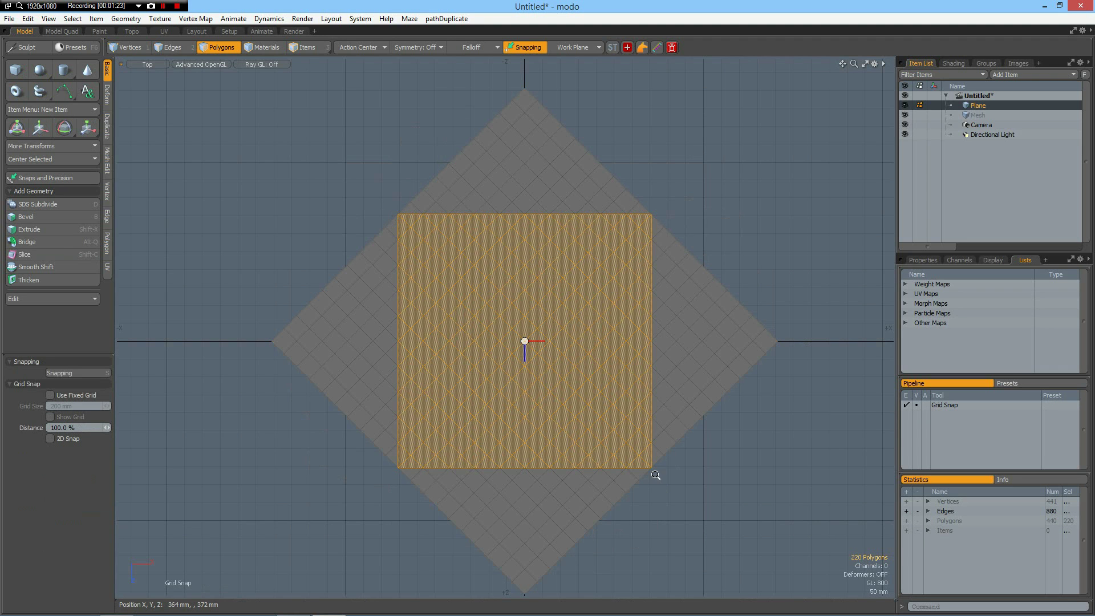
key(bracketleft)
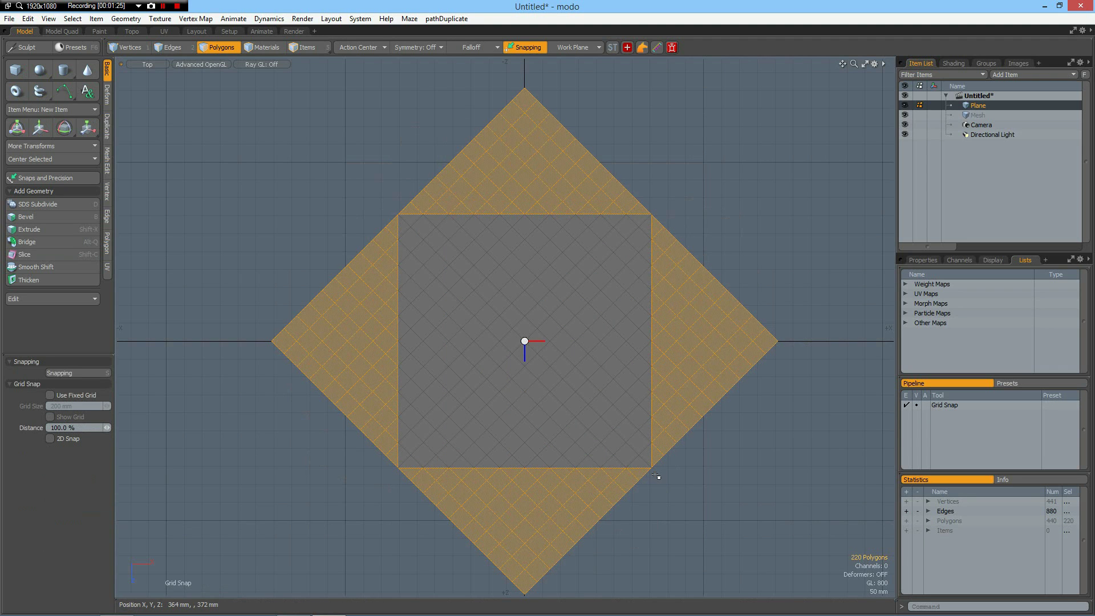
key(Delete)
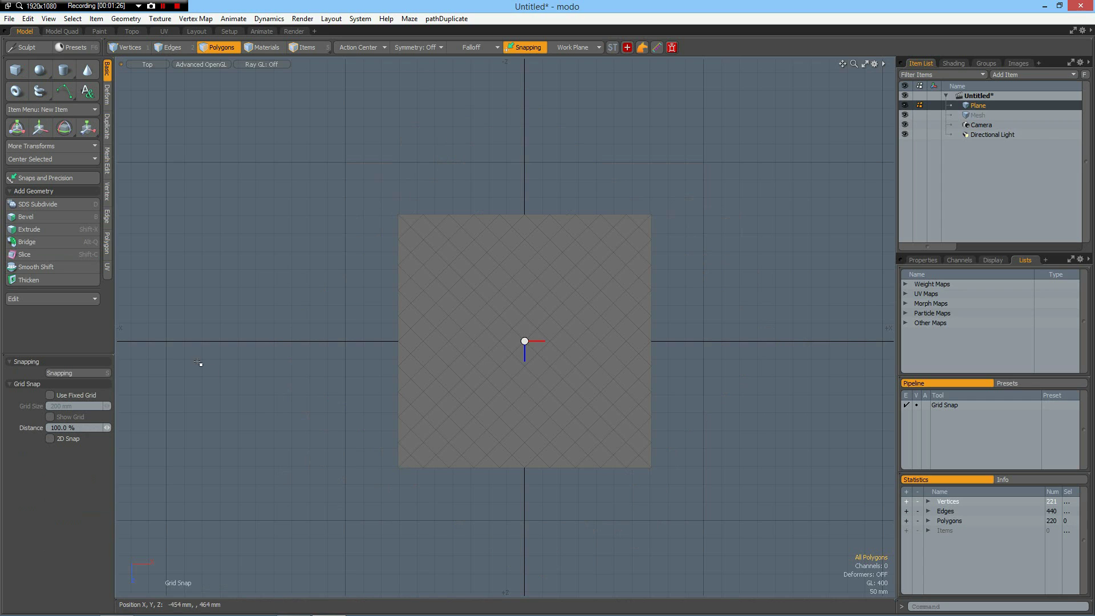
Scale the mesh with Absolute Scaling to an explicit size of 200 mm in X and 200 mm in Z
click(74, 179)
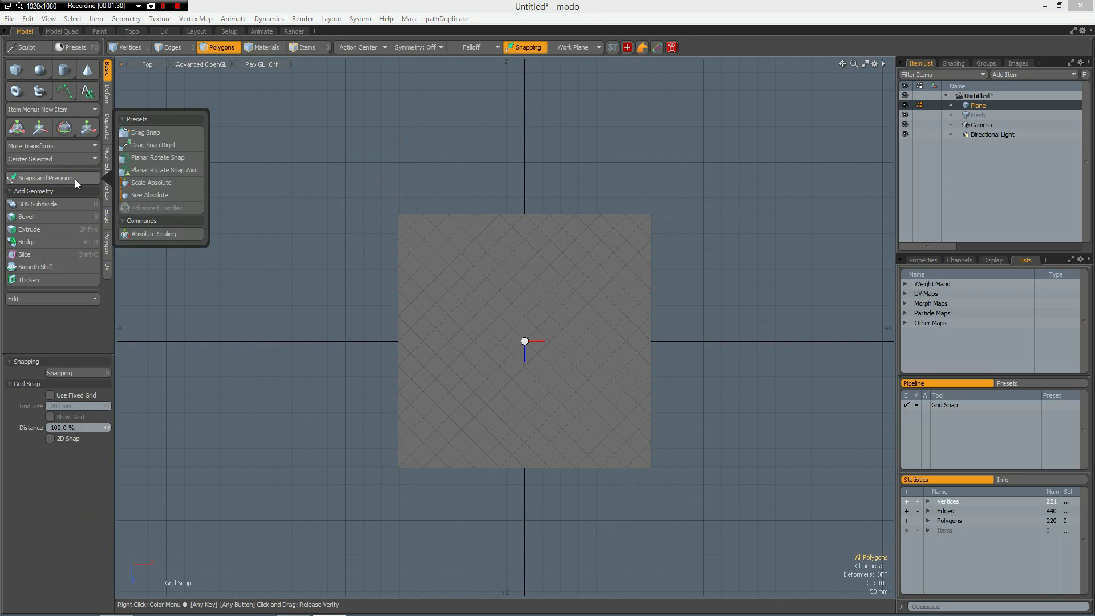
click(159, 234)
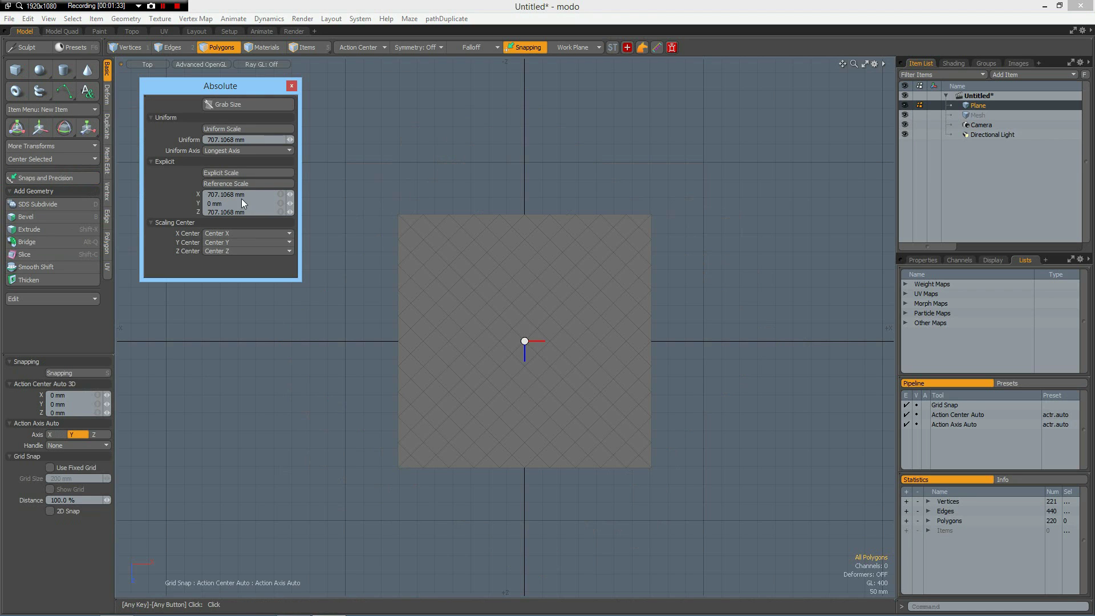
click(252, 195)
text(200)
key(Tab)
key(Tab)
text(20)
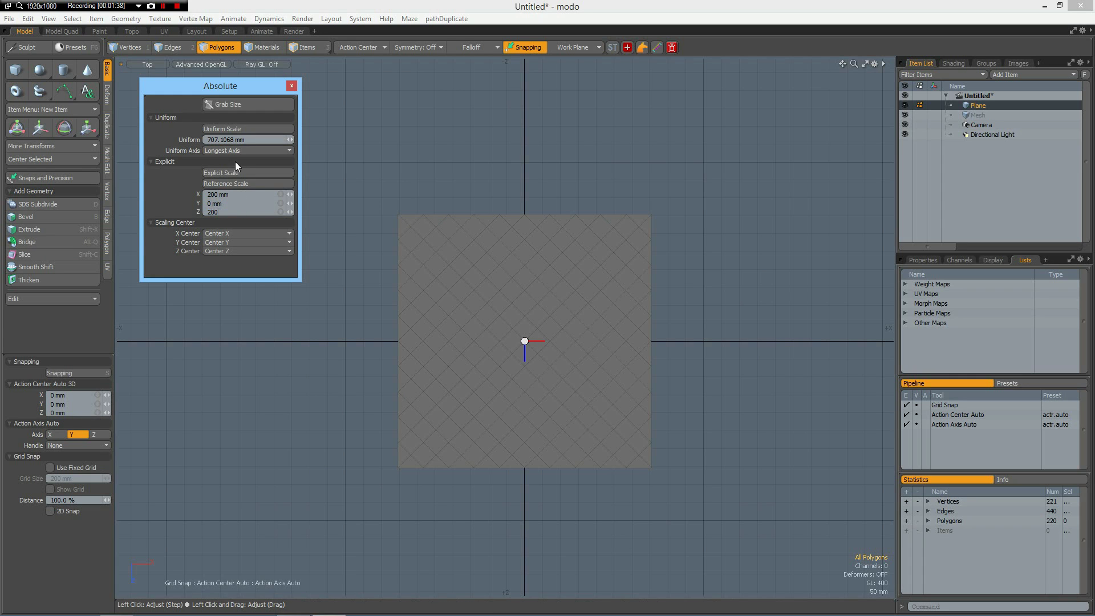
click(234, 170)
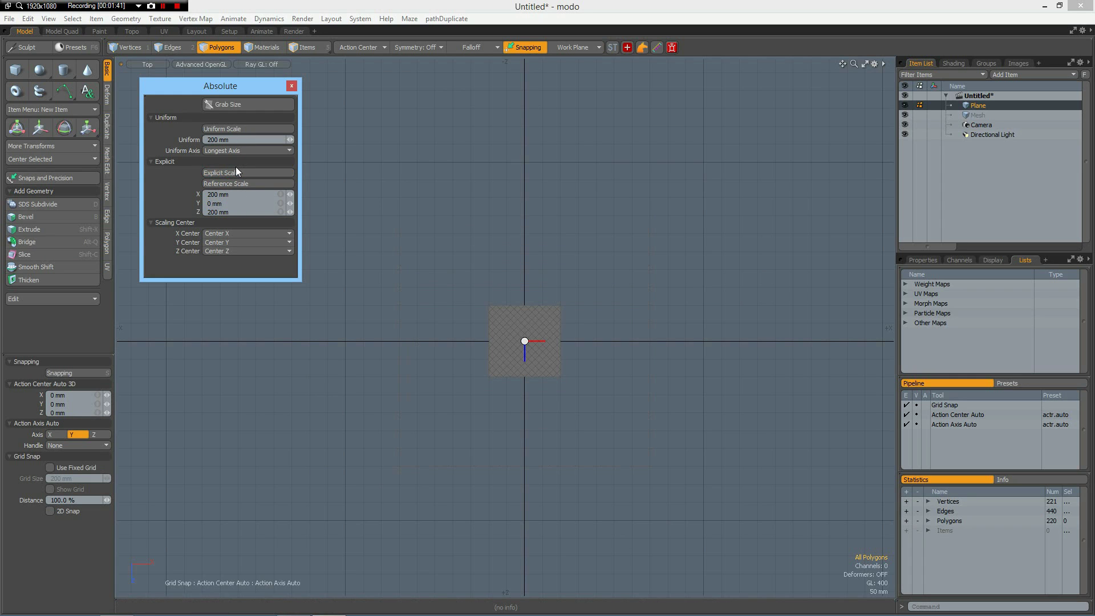
click(292, 85)
click(292, 85)
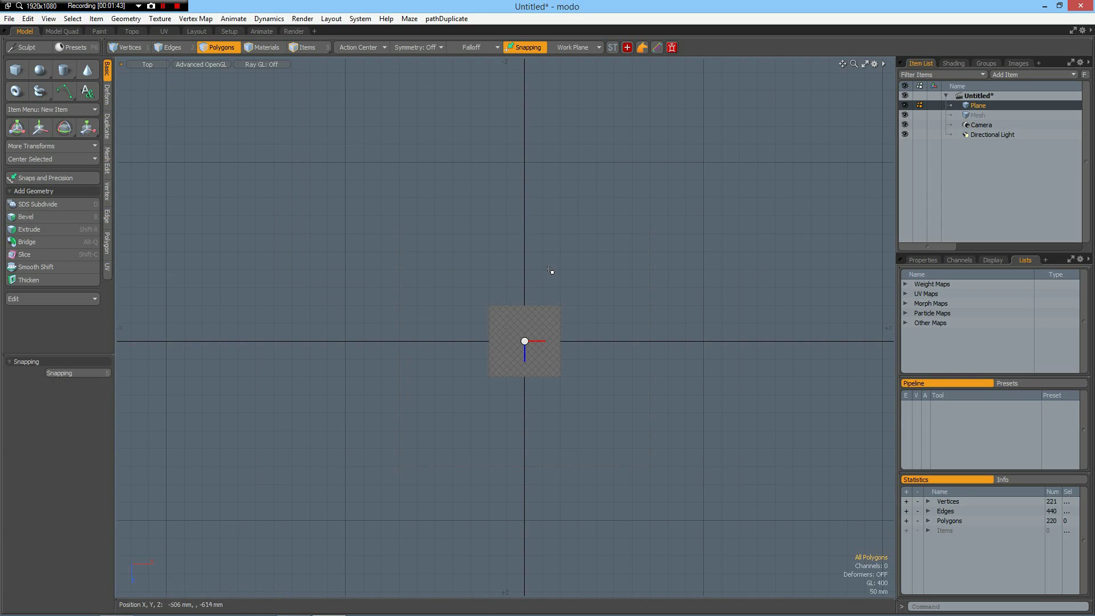
Duplicate all polygons of the square mesh in place by copying and pasting them
key(a)
key(ctrl+a)
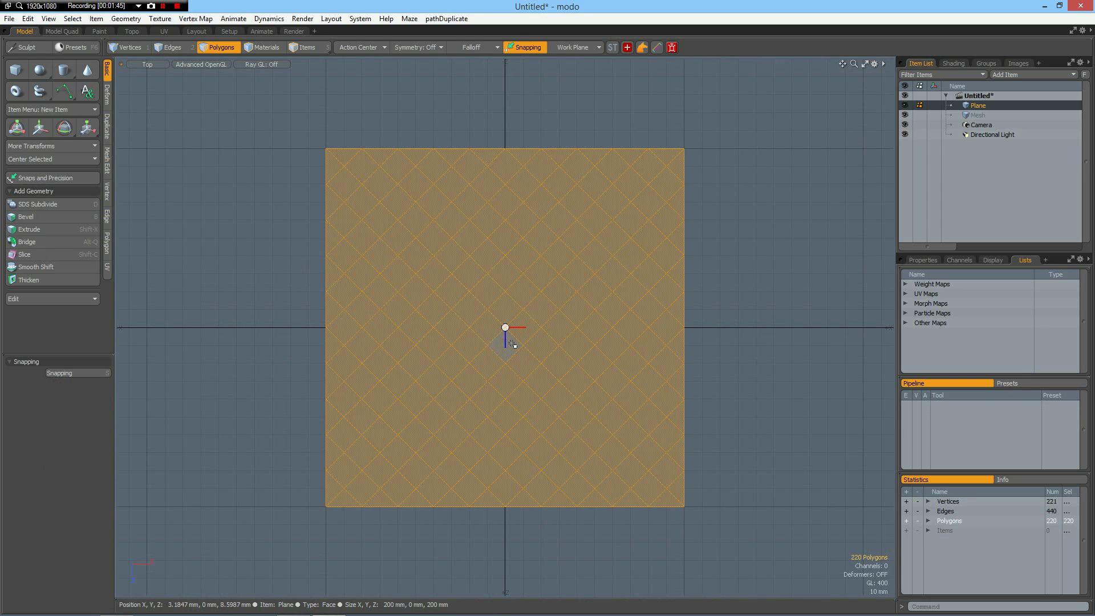
key(ctrl+c)
key(ctrl+v)
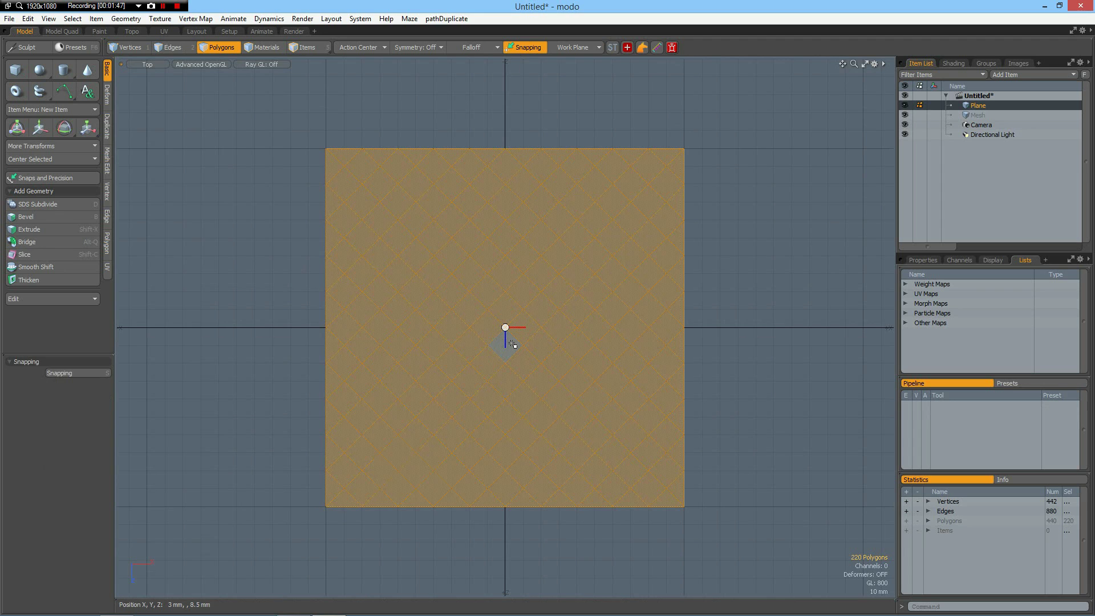
Move the pasted copy 200 mm along X so it sits beside the original square, and clear the selection
key(w)
ctrl+drag(555, 327, 916, 326)
click(85, 374)
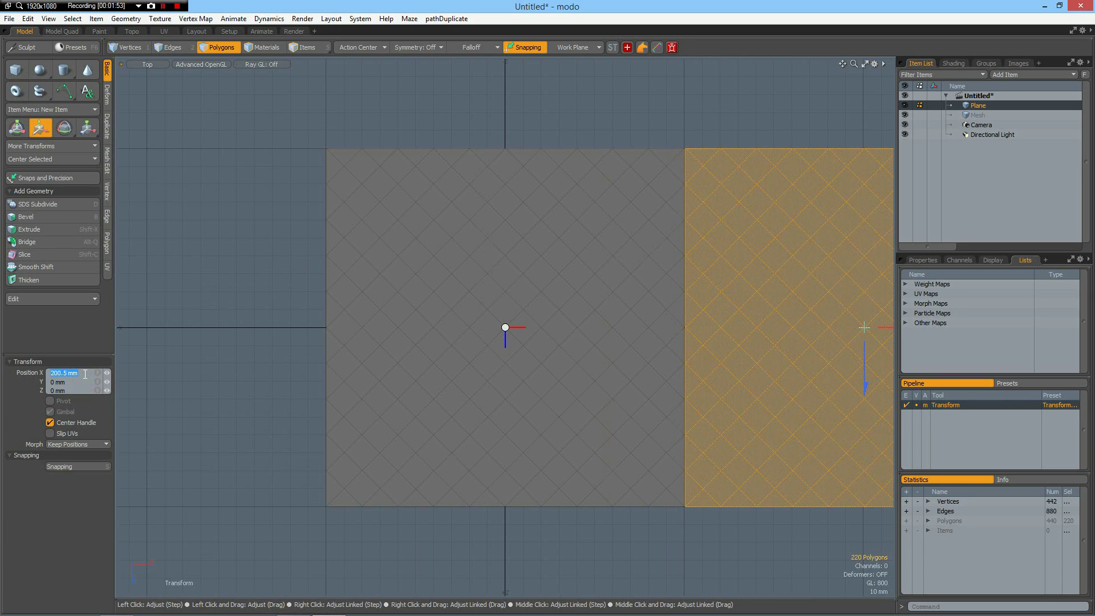
text(200)
key(Return)
click(2, 227)
click(2, 228)
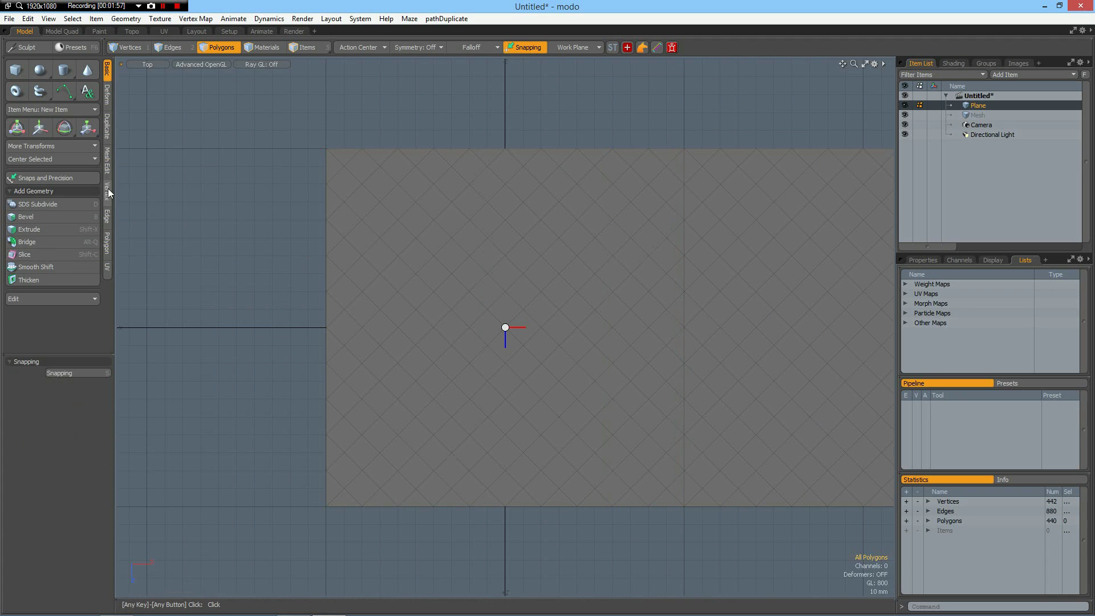
Merge the coincident vertices between the two squares using the Automatic range
click(107, 190)
click(35, 260)
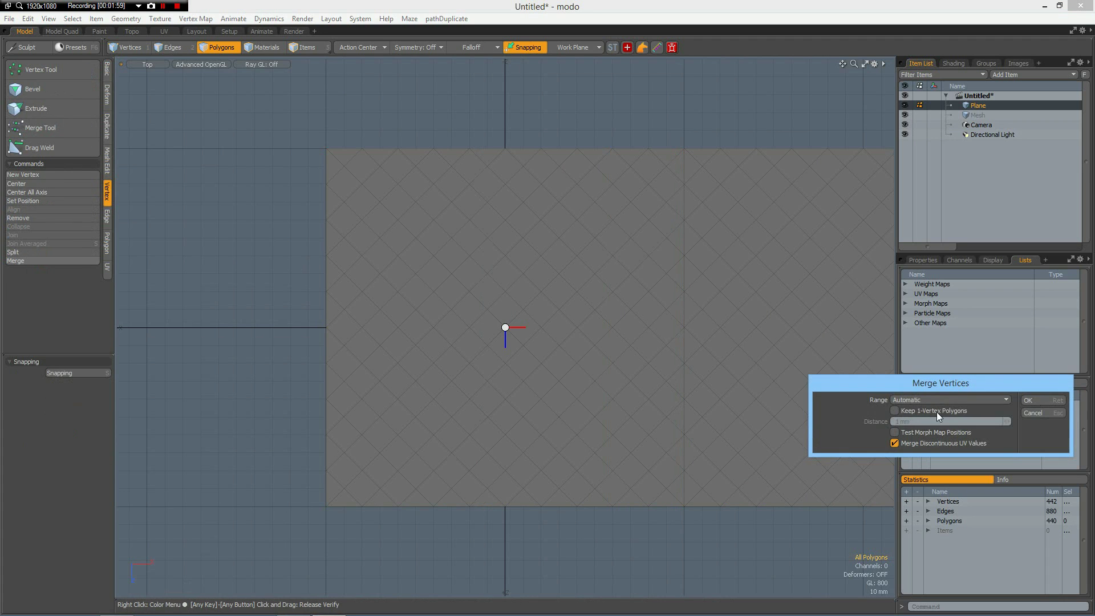
click(1042, 400)
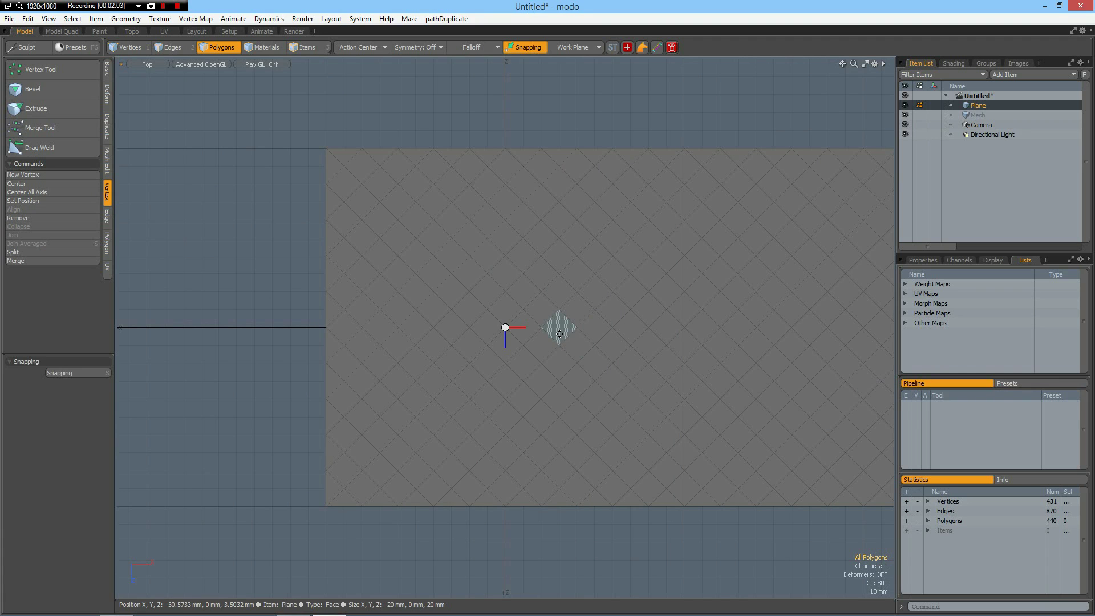
Center the combined mesh on all axes at the origin
key(alt+a)
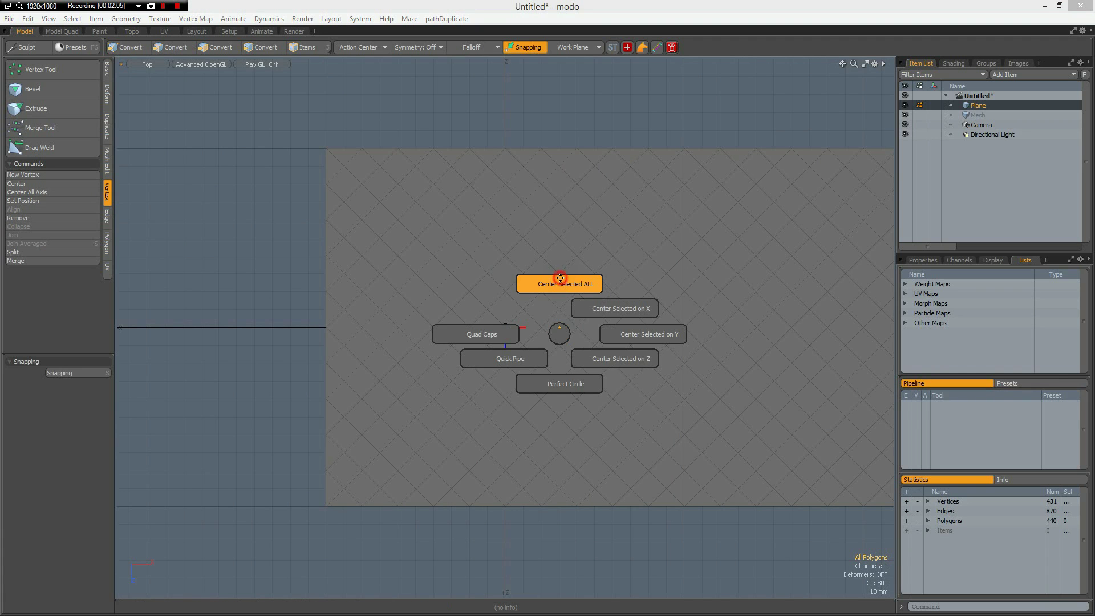
click(561, 279)
click(513, 145)
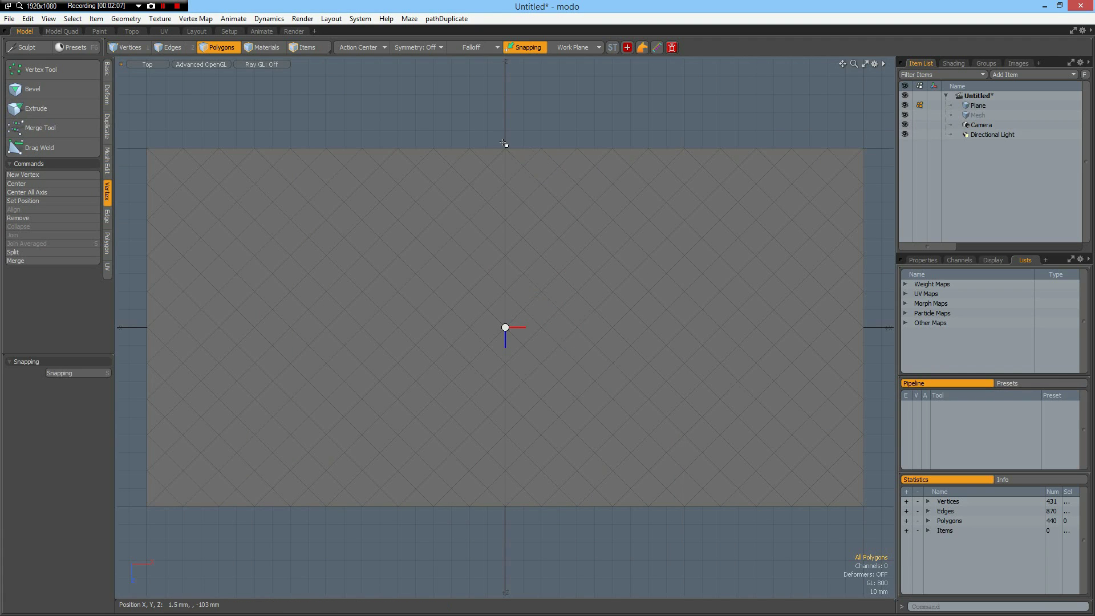
Select the vertical seam edges down the middle of the mesh and delete them
key(2)
drag(504, 146, 509, 568)
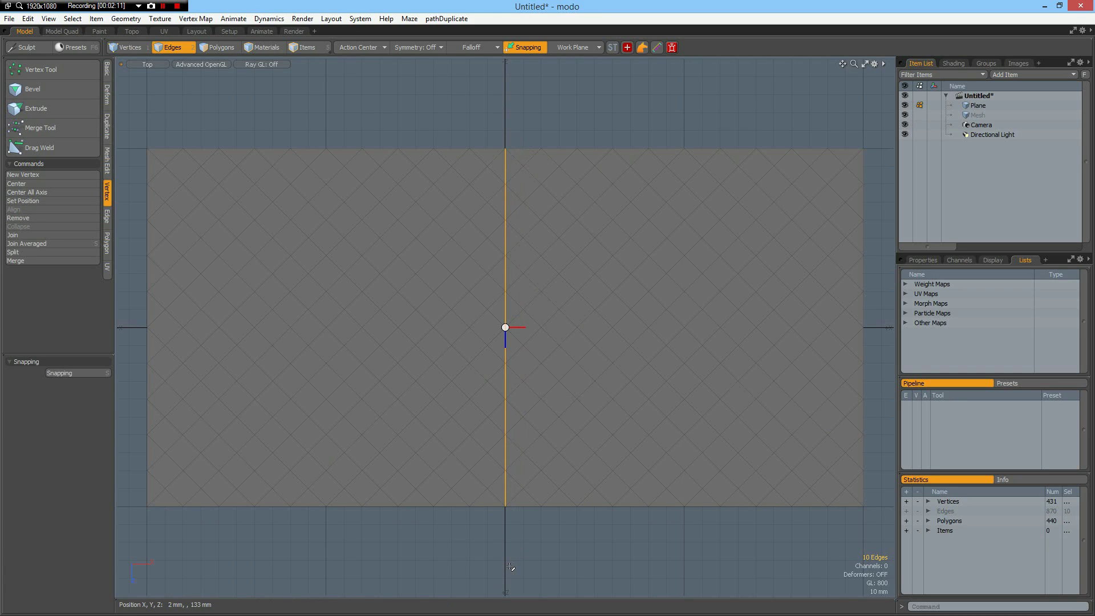
key(Delete)
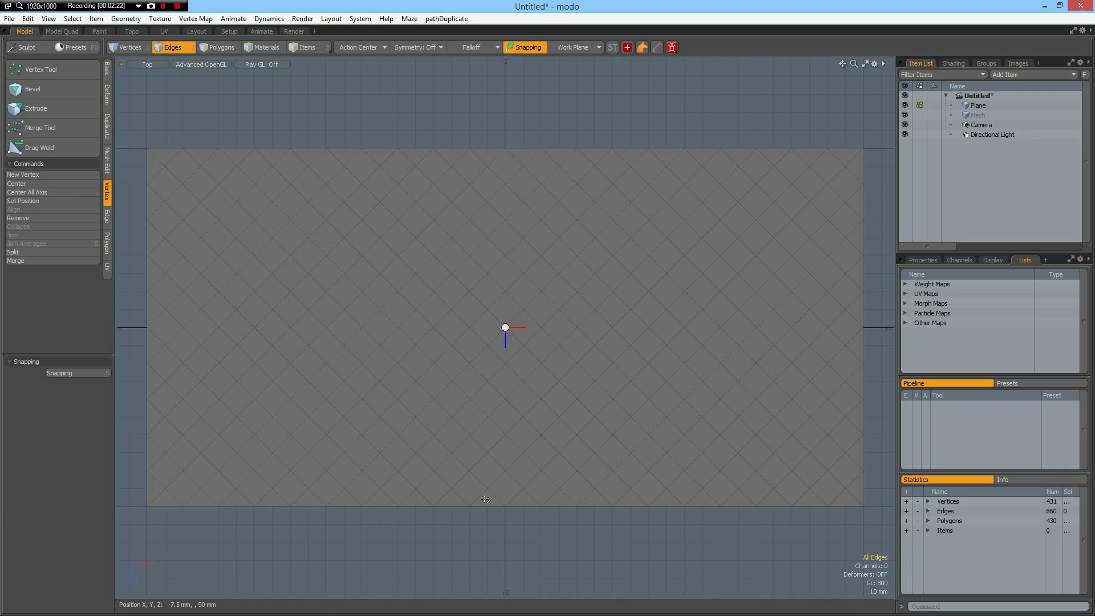
Select the one-polygon-wide diagonal bands outlining two bent shapes, one reaching the plane's lower edge and the other its upper edge
key(3)
mouse_move(482, 501)
mouse_down()
mouse_move(552, 455)
mouse_move(593, 403)
mouse_move(556, 347)
mouse_move(496, 299)
mouse_move(246, 509)
mouse_up()
ctrl+drag(404, 341, 361, 378)
ctrl+drag(248, 481, 212, 507)
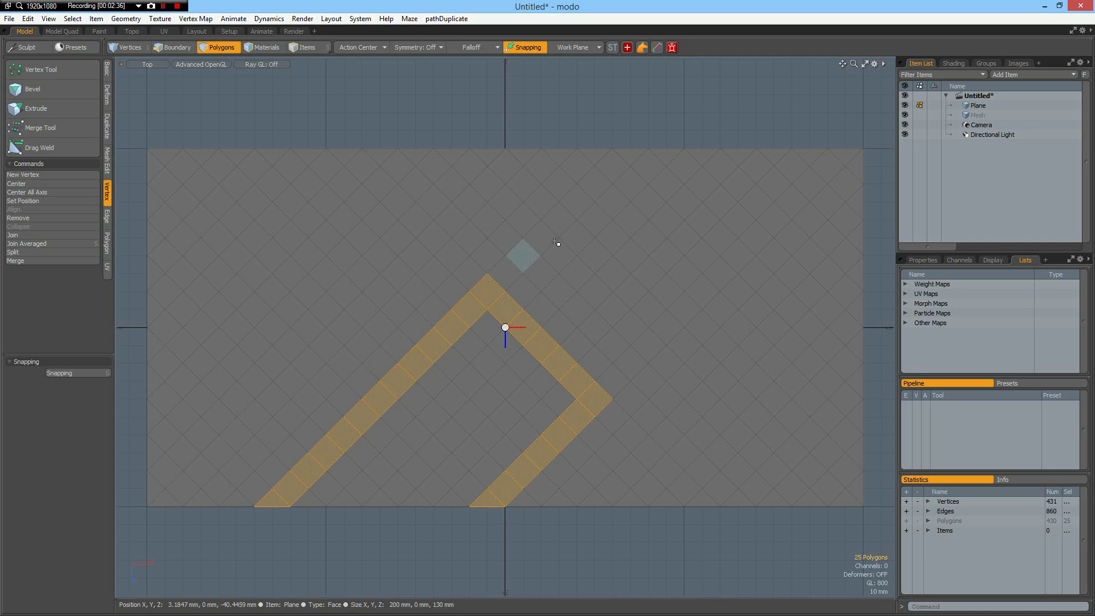
shift+drag(629, 372, 421, 143)
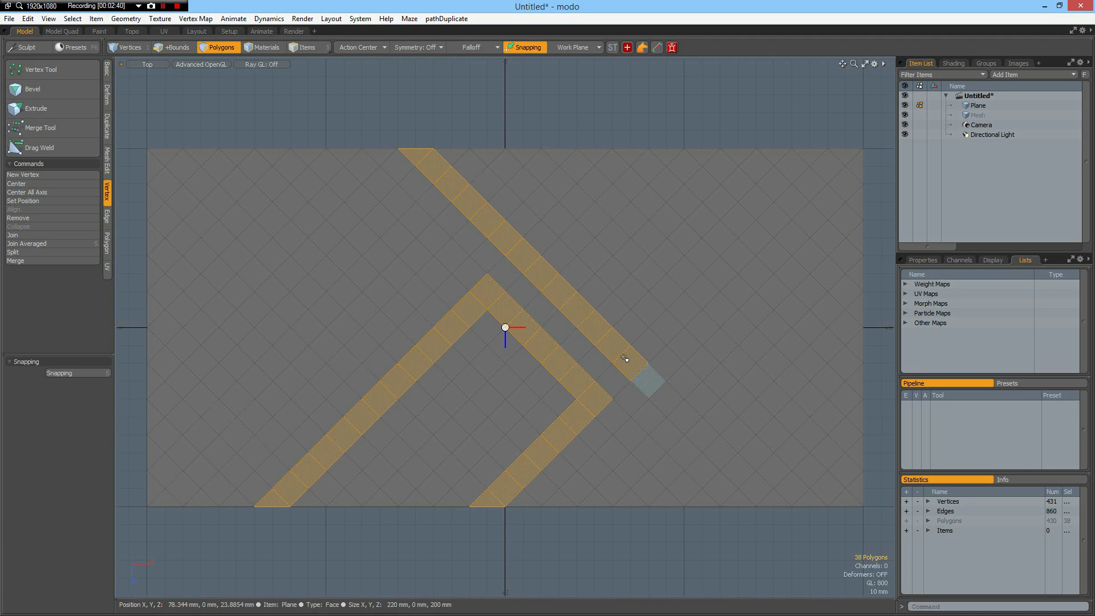
mouse_move(642, 359)
shift+mouse_down()
mouse_move(740, 253)
mouse_move(653, 171)
mouse_move(626, 103)
shift+mouse_up()
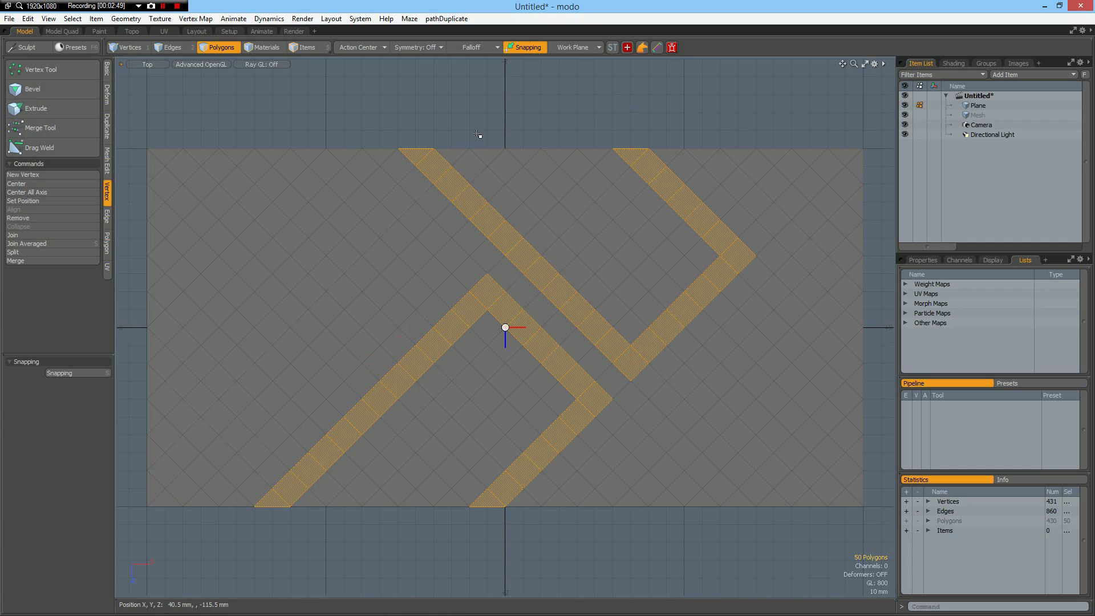
Add all the polygons enclosed by the two outlines to the selection, filling both shapes
mouse_move(456, 155)
shift+mouse_down()
mouse_move(628, 325)
mouse_move(710, 249)
mouse_move(560, 139)
shift+mouse_up()
mouse_move(559, 138)
shift+mouse_down()
mouse_move(684, 265)
mouse_move(635, 294)
mouse_move(548, 218)
mouse_move(558, 186)
mouse_move(632, 258)
shift+mouse_up()
mouse_move(299, 505)
shift+mouse_down()
mouse_move(337, 484)
mouse_move(499, 336)
mouse_move(541, 415)
mouse_move(470, 508)
mouse_move(528, 387)
mouse_move(389, 505)
mouse_move(353, 497)
mouse_move(502, 364)
shift+mouse_up()
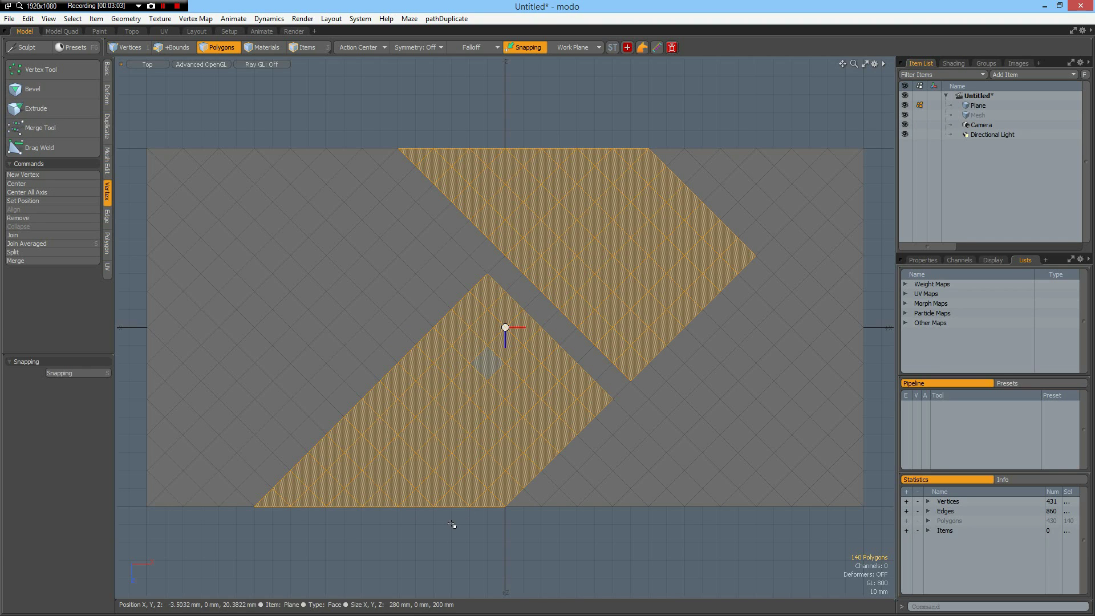
Assign a new pale blue material named 1 to the selected shapes, and clear the selection
key(m)
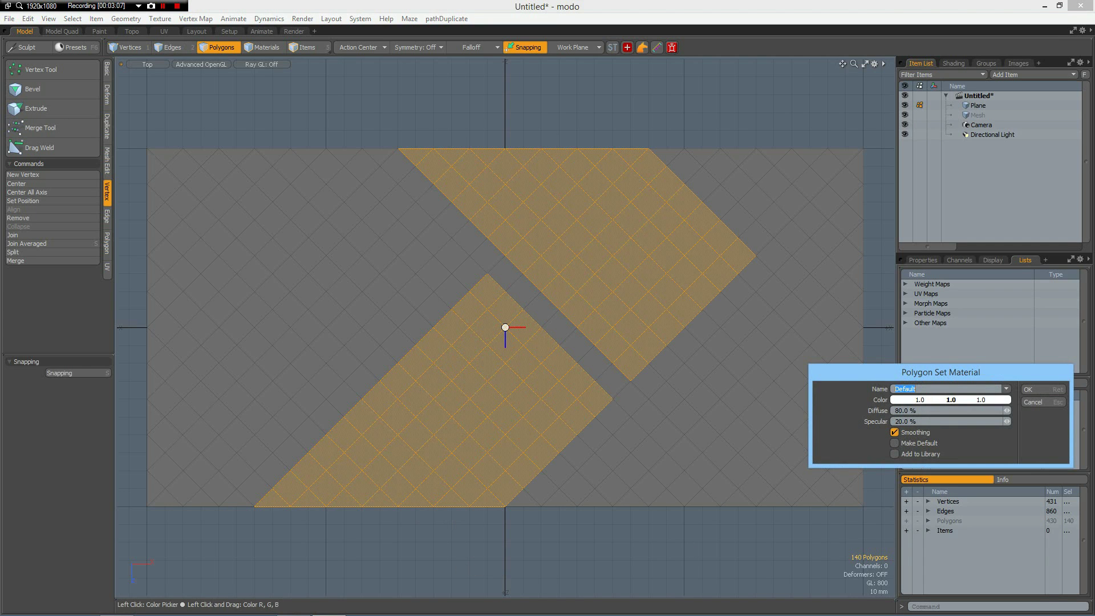
text(1)
click(1002, 400)
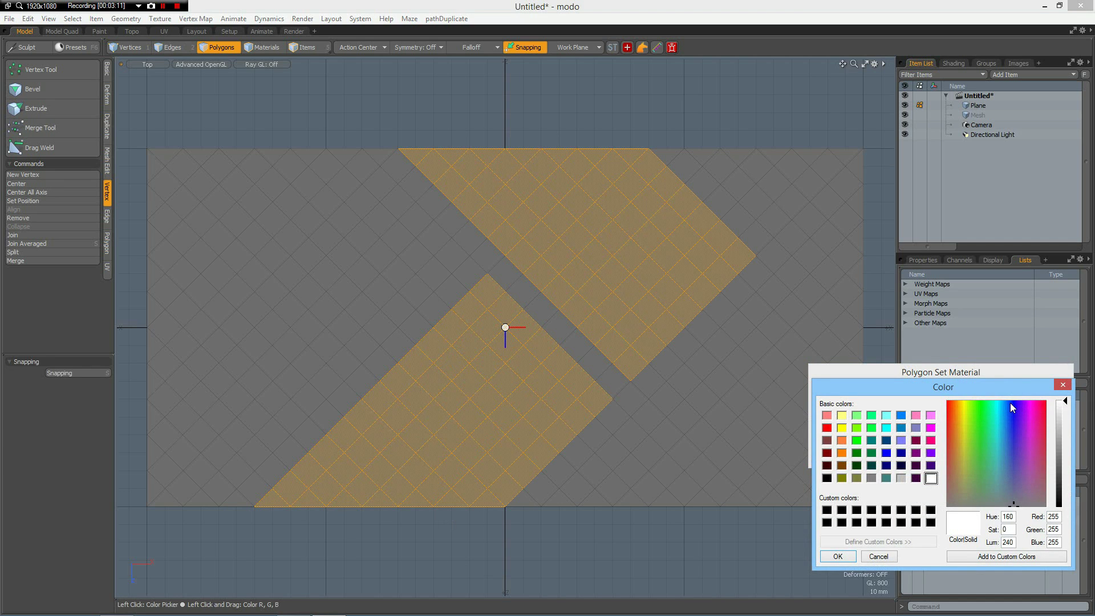
click(1010, 403)
click(1064, 408)
click(839, 557)
click(1043, 390)
click(699, 101)
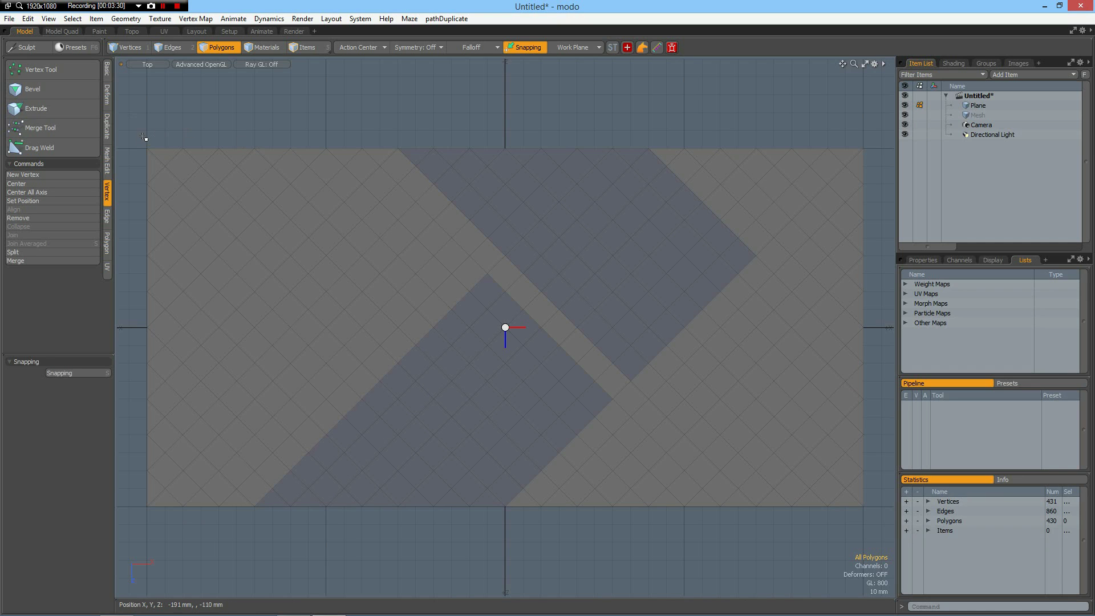
Edge-extend the plane's upper and lower border edges and scale them outward along Z, adding strips about 11 mm wide
key(2)
drag(139, 134, 873, 157)
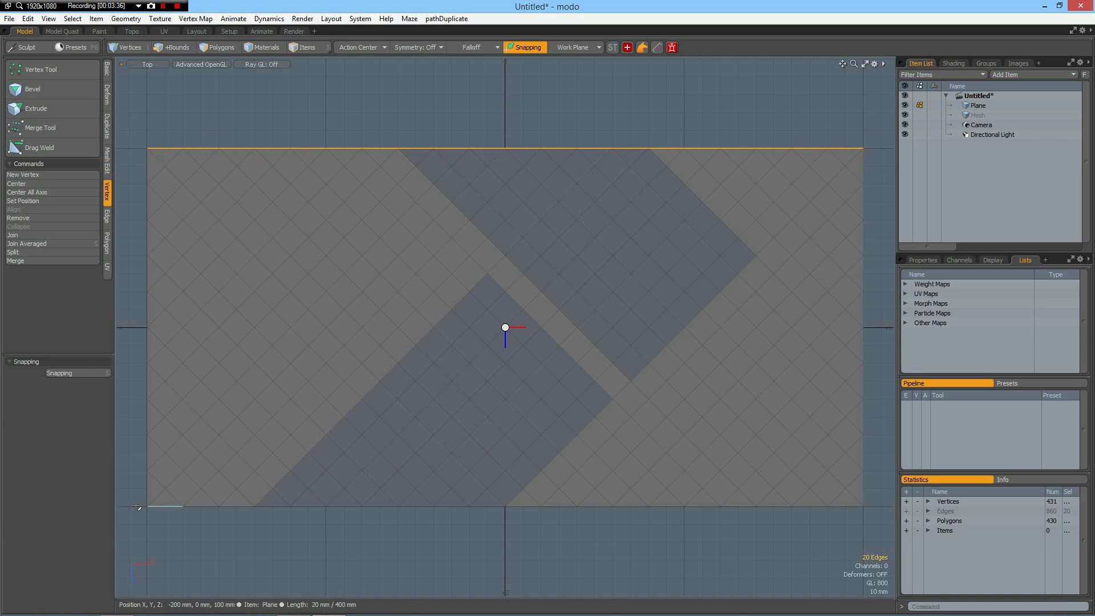
shift+right_drag(138, 505, 944, 559)
key(z)
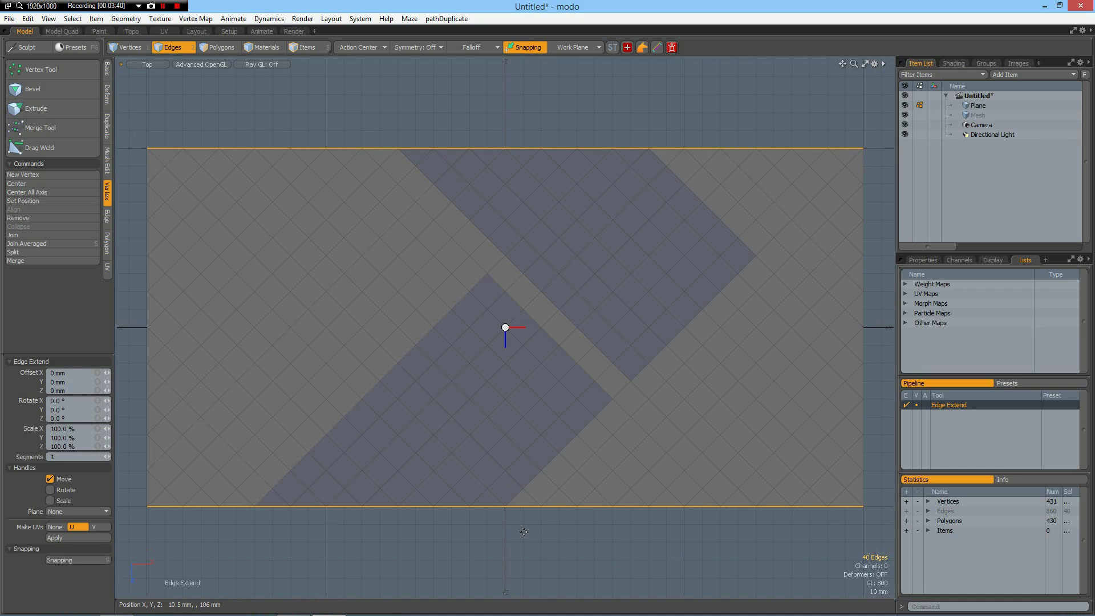
click(523, 531)
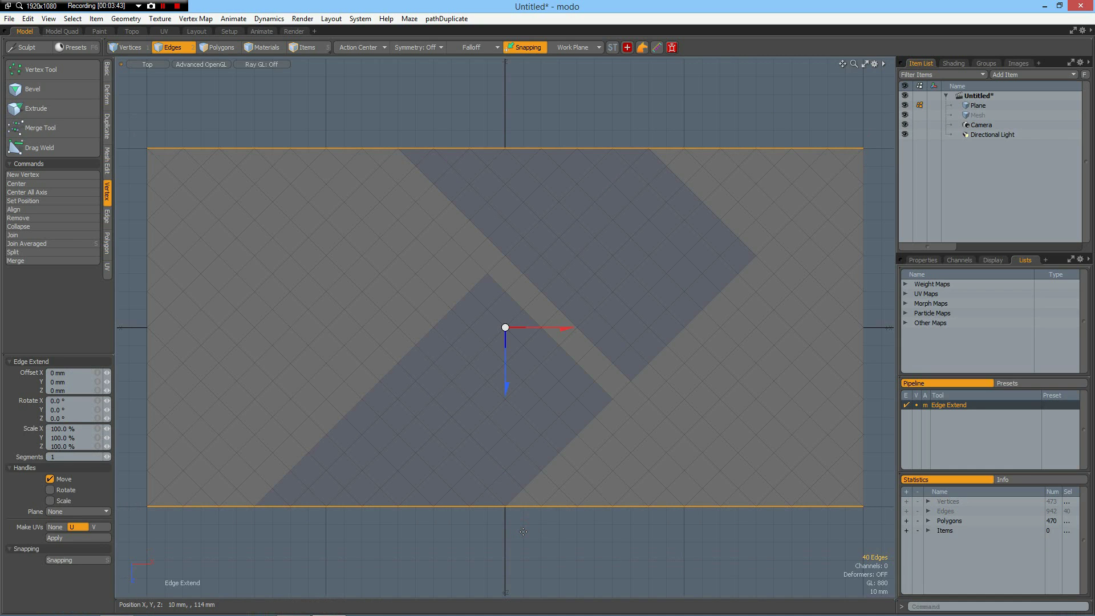
key(r)
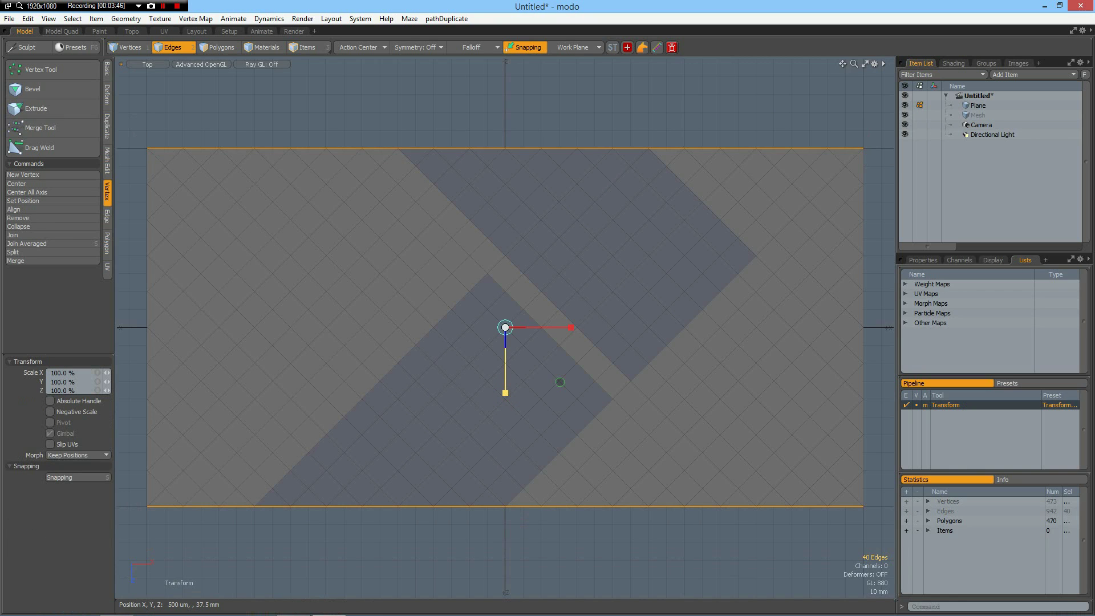
drag(505, 393, 505, 401)
key(space)
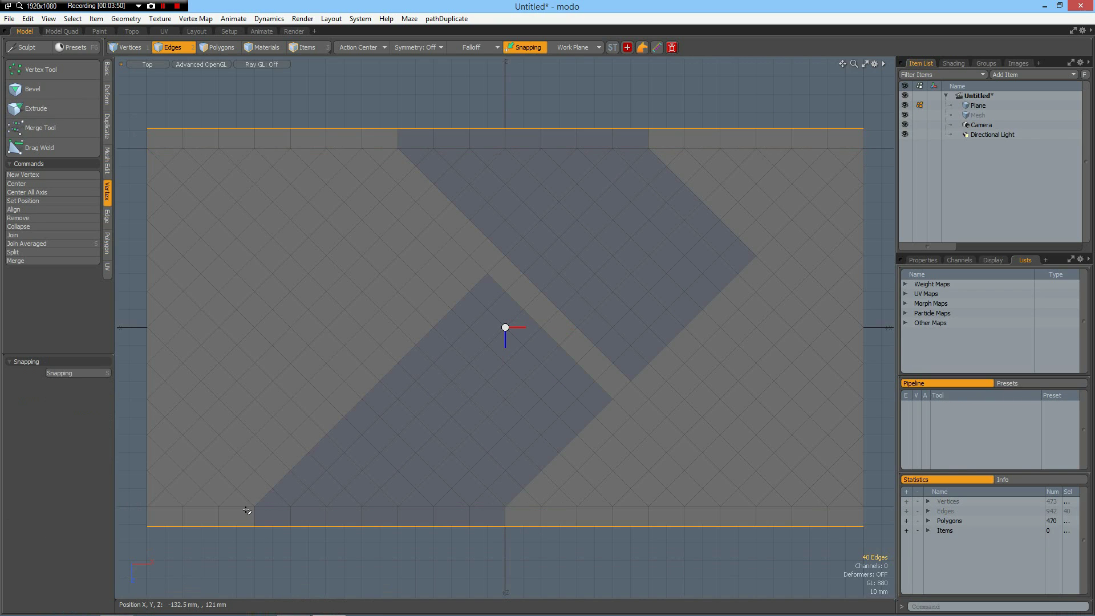
Assign the Default material in white to the border strip polygons above and below the blue shapes, and clear the selection
key(3)
drag(247, 518, 504, 536)
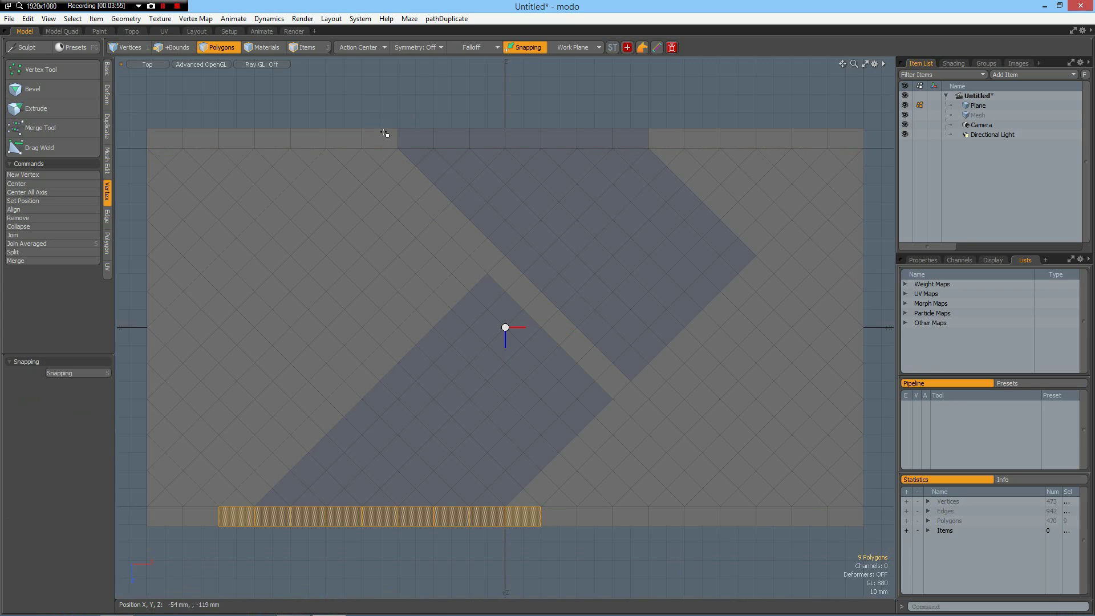
shift+drag(383, 133, 681, 136)
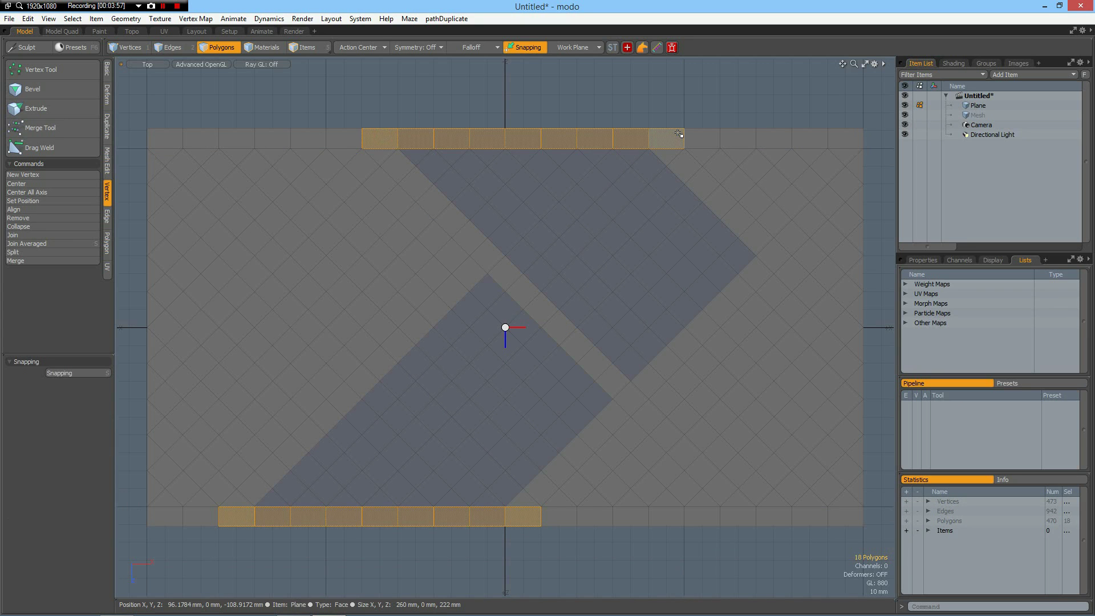
key(m)
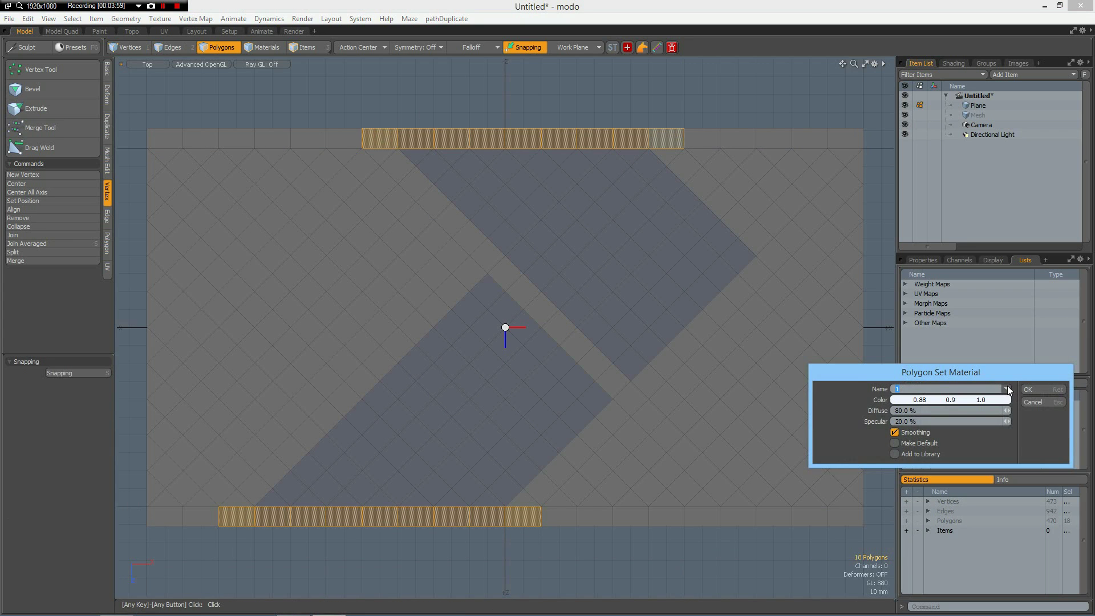
click(1007, 388)
click(1008, 394)
click(1006, 399)
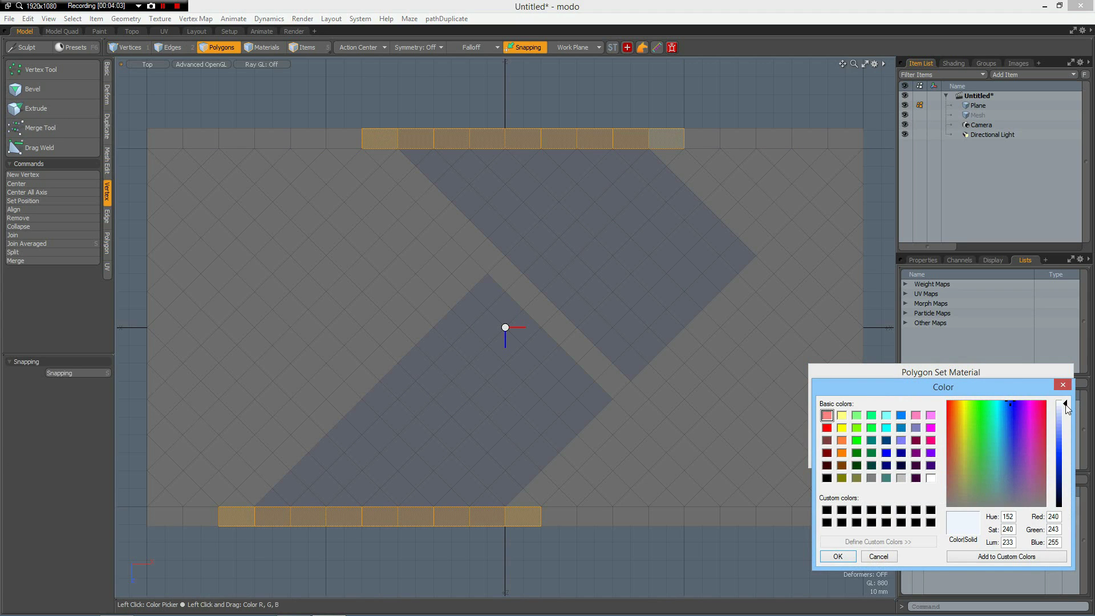
drag(1067, 409, 1066, 399)
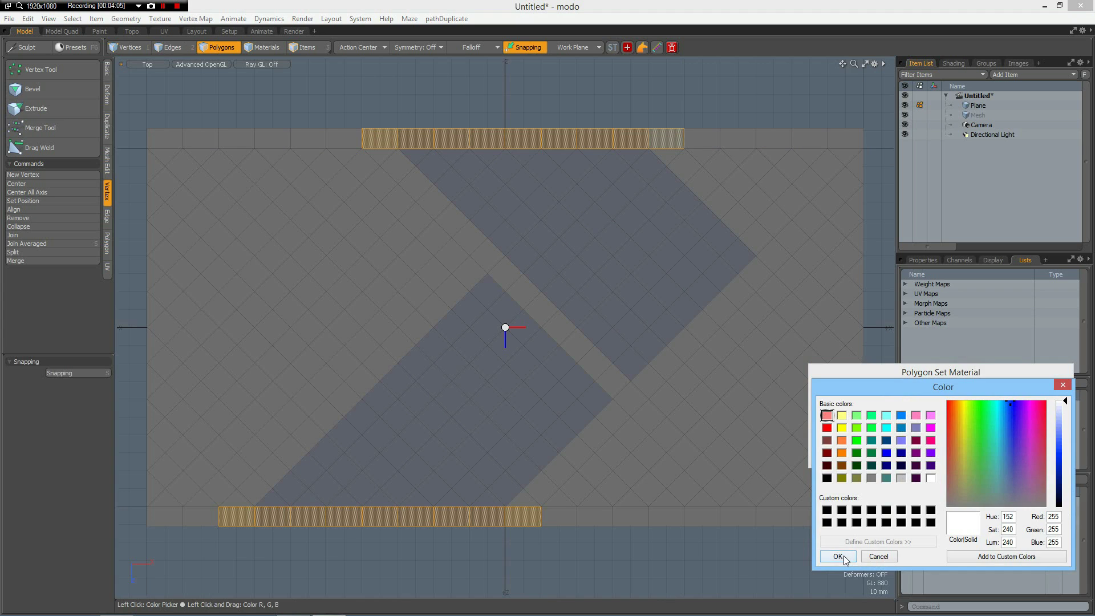
click(838, 557)
click(1032, 389)
click(671, 97)
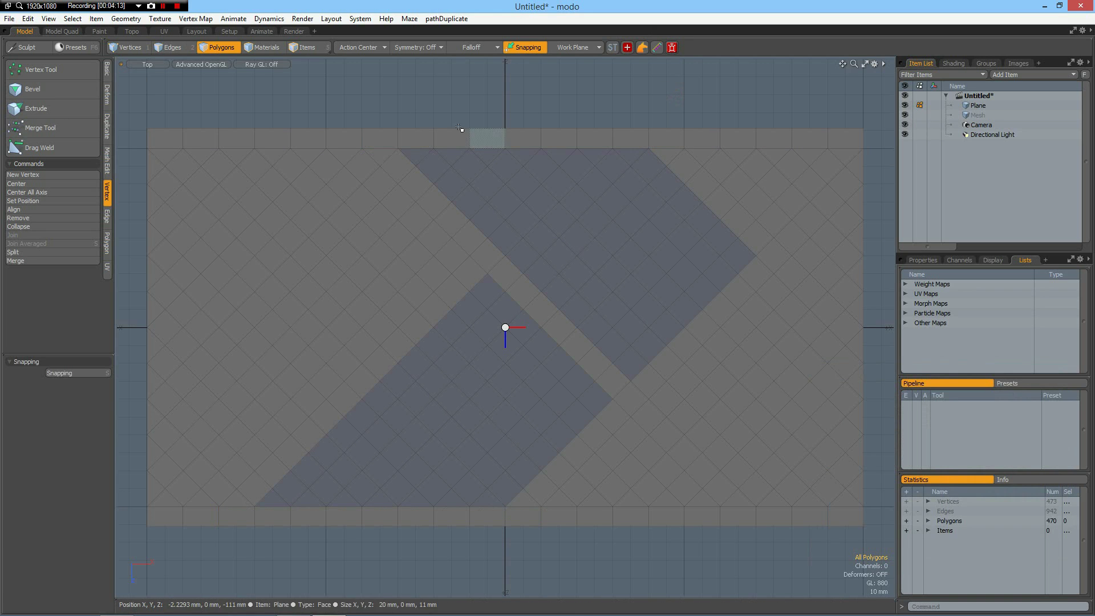
Loop-slice the upper and lower border strips uniformly with a count of 1, halving each strip polygon
key(2)
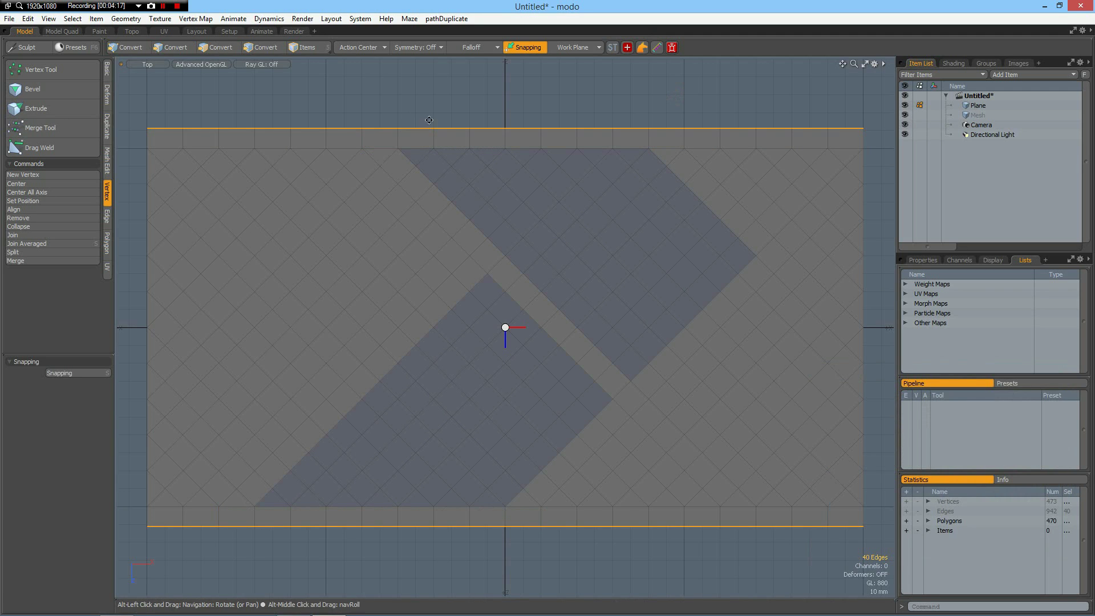
key(alt+c)
click(85, 411)
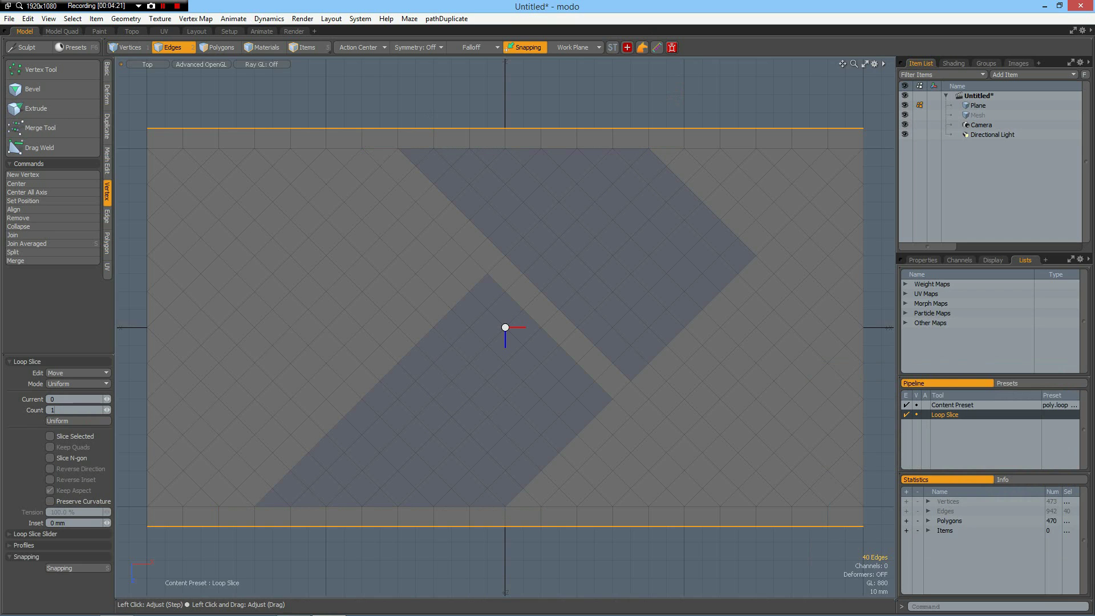
click(300, 564)
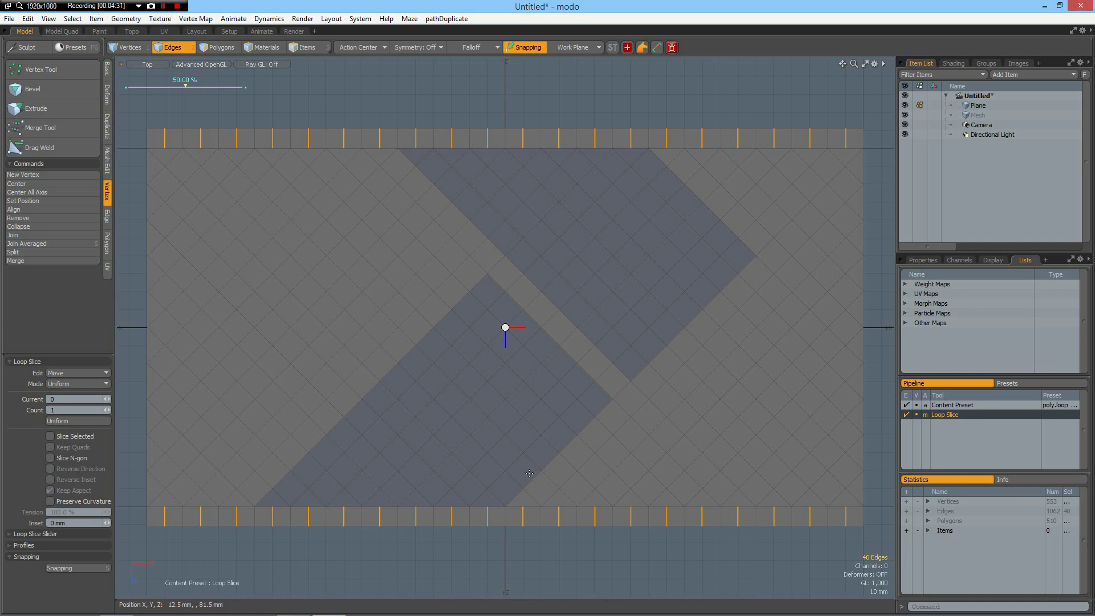
Assign the Default material to a five-polygon diagonal row cutting into each blue shape from its right side, and clear the selection
key(3)
drag(527, 472, 453, 396)
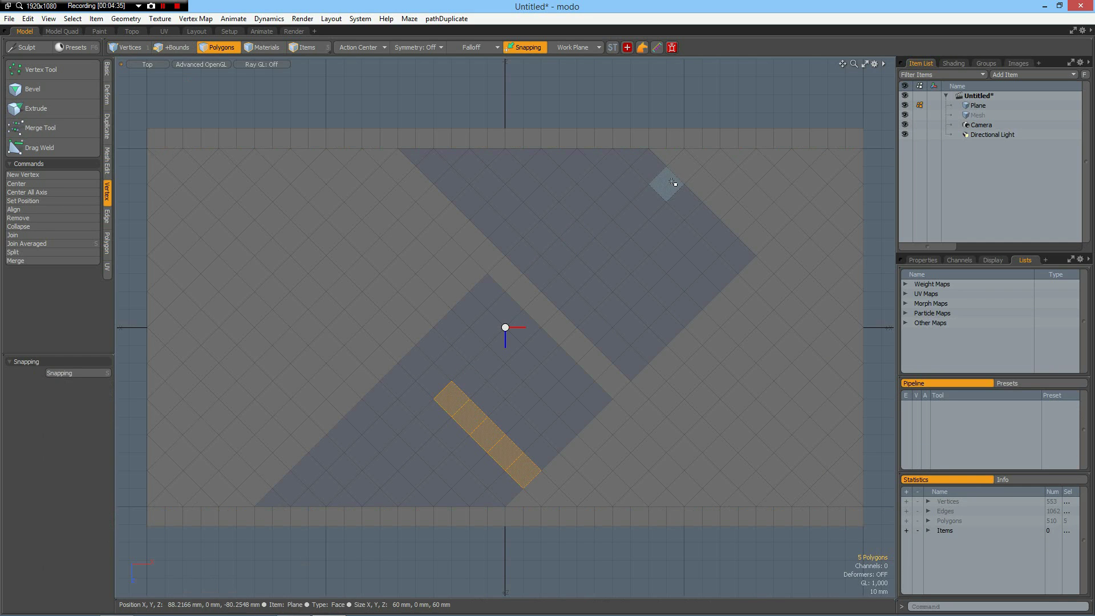
shift+drag(671, 182, 594, 255)
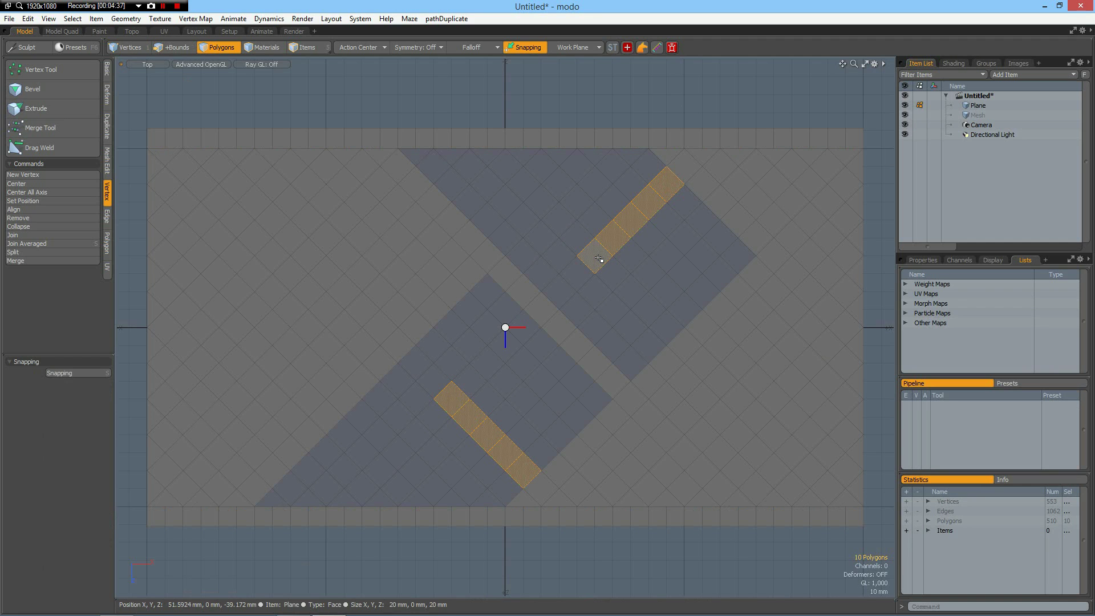
key(m)
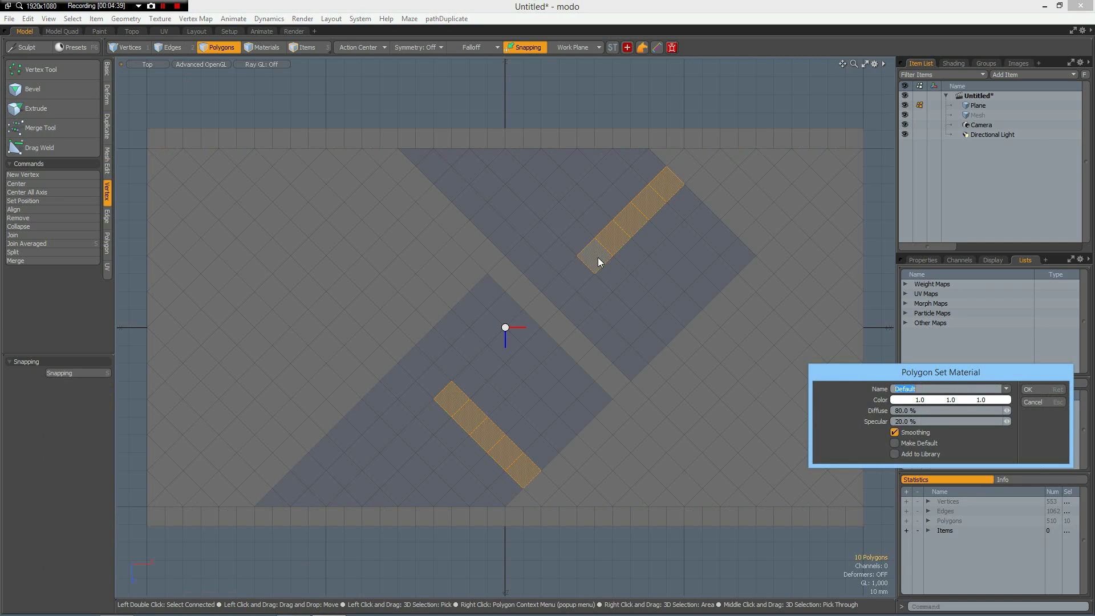
key(Escape)
click(566, 99)
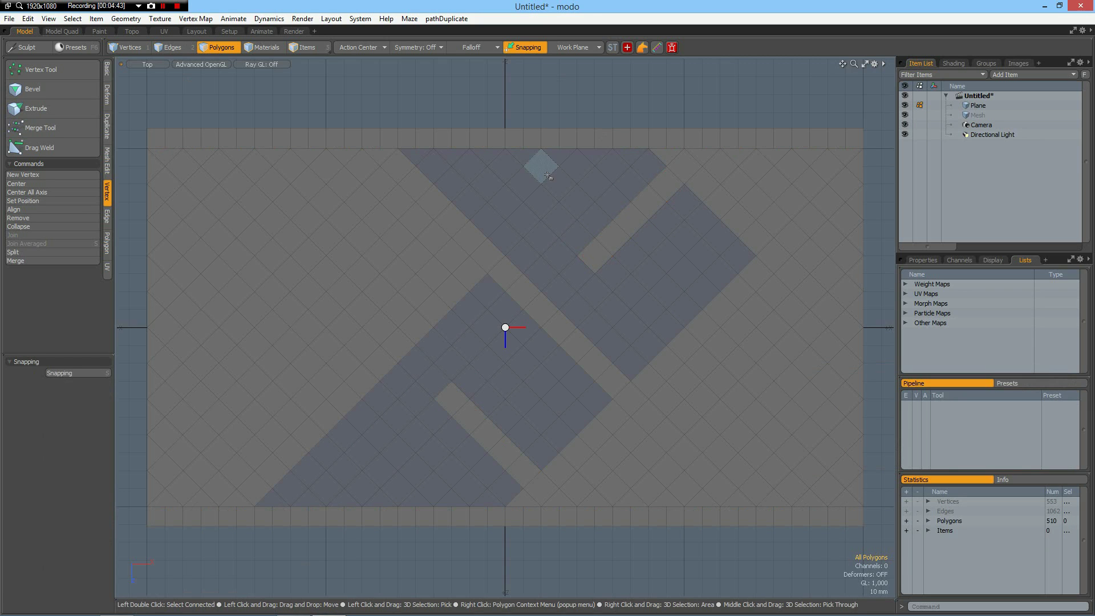
Select the blue material's polygons and bevel them as a group with a 2.3 mm inset, clearing the selection
key(4)
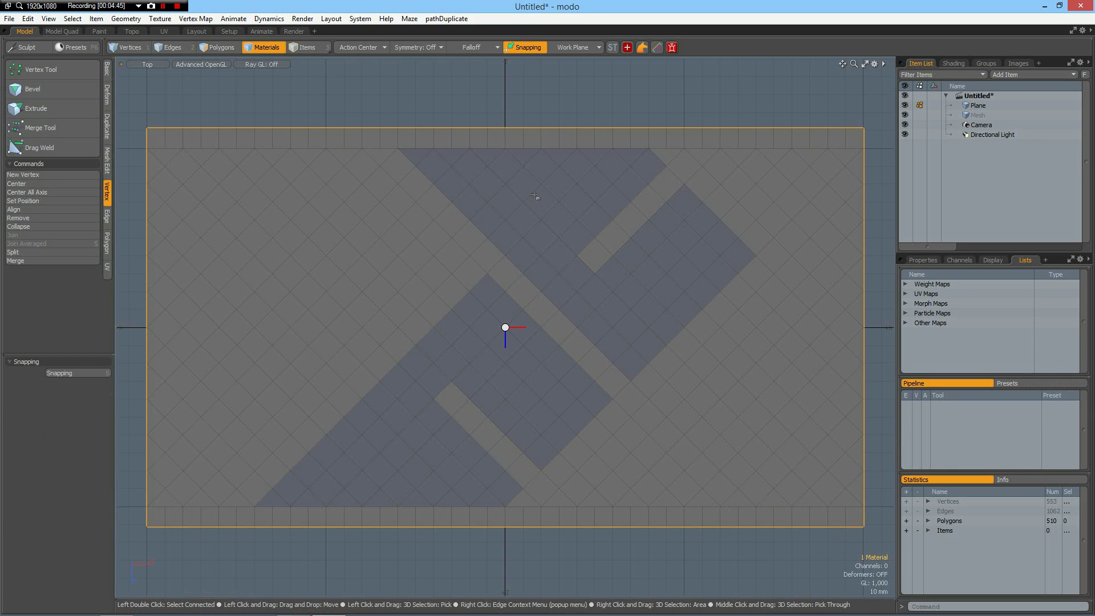
click(534, 196)
key(alt+3)
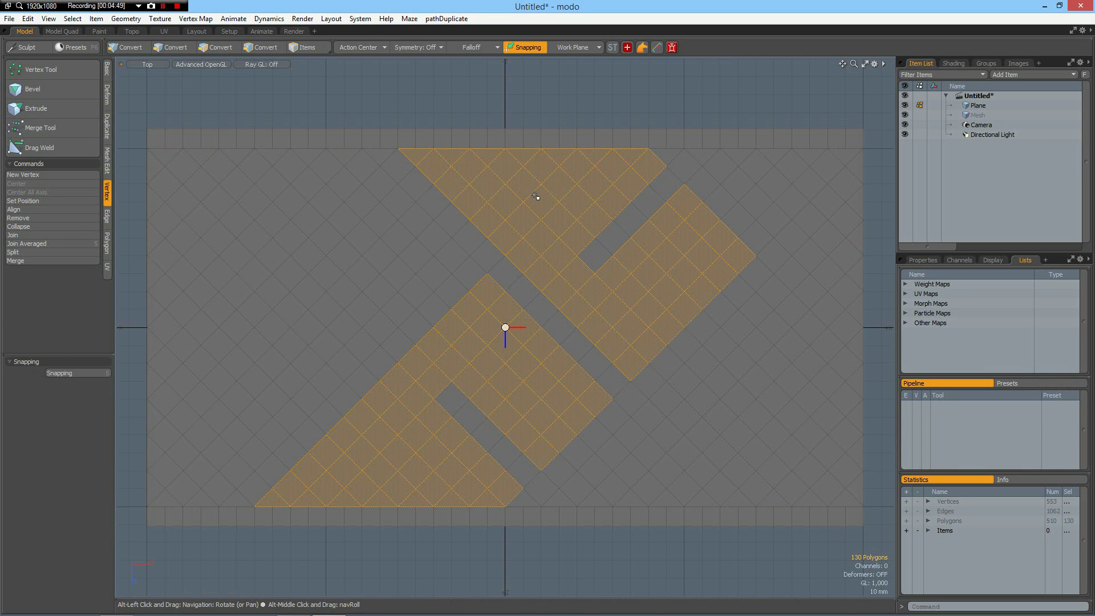
key(b)
click(534, 196)
drag(570, 327, 580, 327)
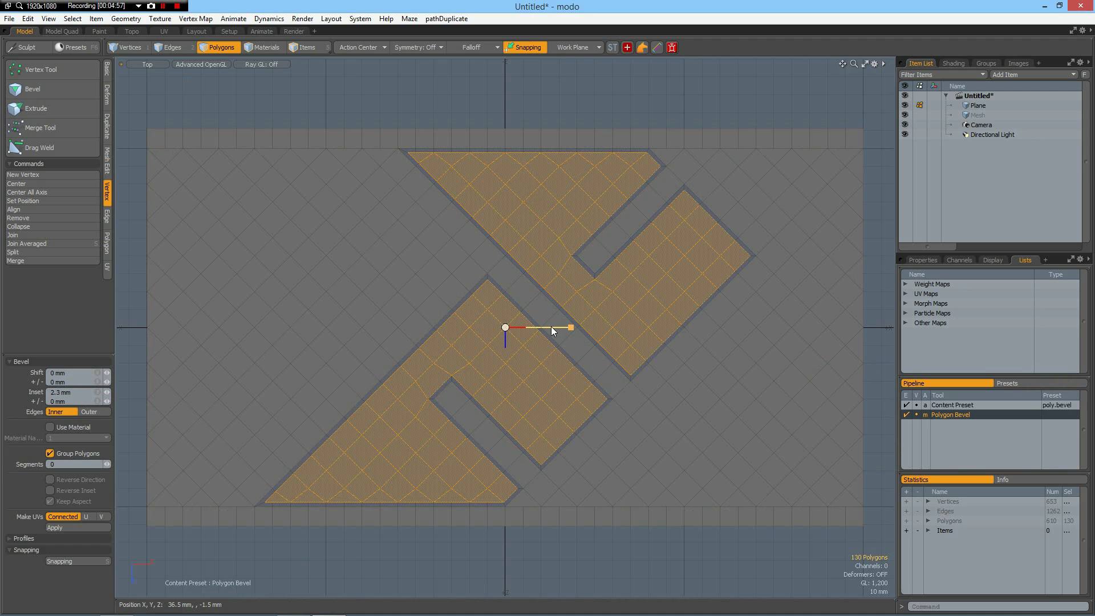
key(space)
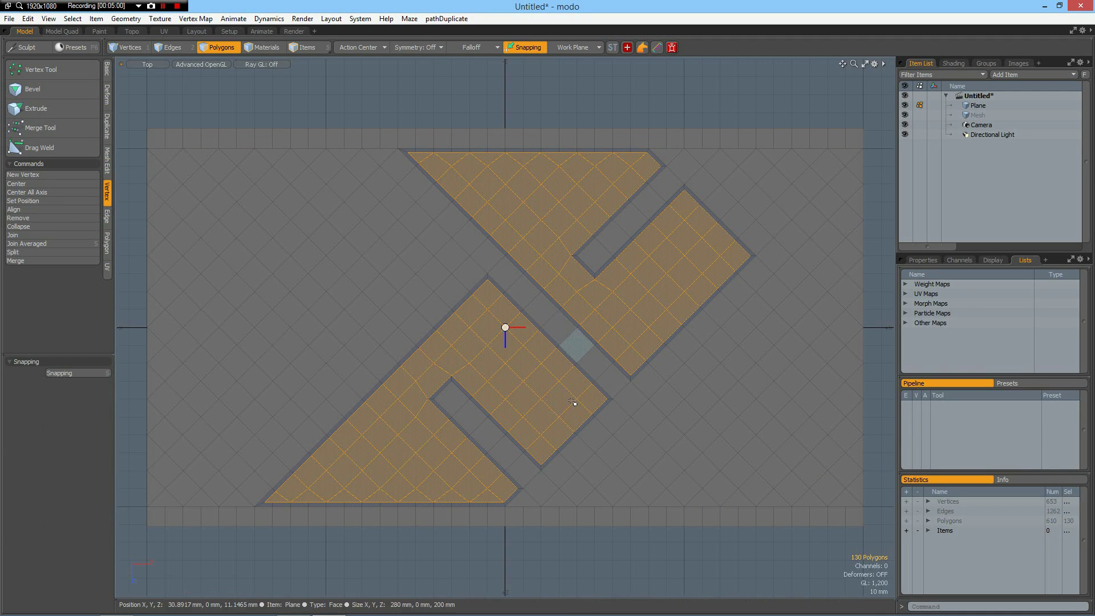
key(Escape)
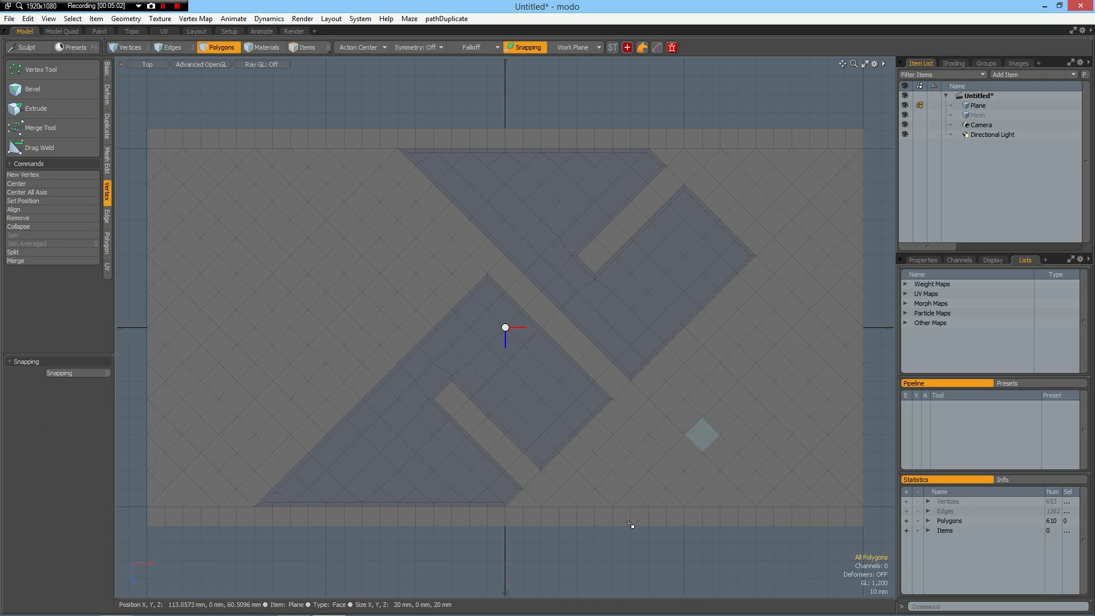
Delete the bent polygon band one row beyond the shapes' right side, from the upper border strip to the lower one
click(694, 136)
mouse_move(710, 159)
mouse_down()
mouse_move(804, 258)
mouse_move(551, 521)
mouse_up()
key(Delete)
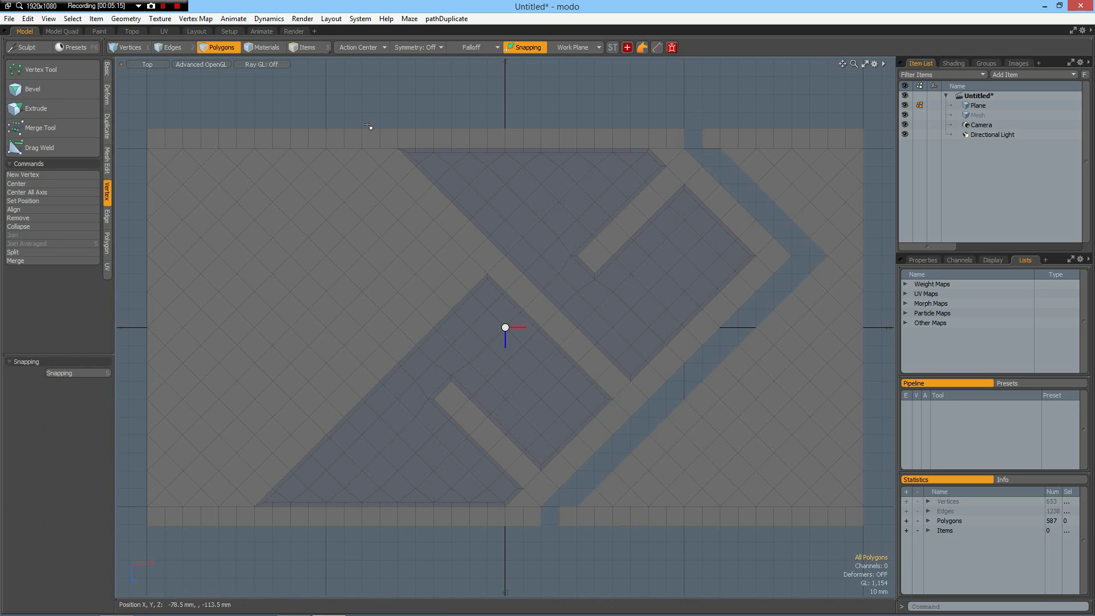
Delete the matching bent polygon band along the shapes' left side, excluding stray blue polygons and including the border strip pieces
mouse_move(386, 139)
mouse_down()
mouse_move(483, 258)
mouse_move(359, 405)
mouse_move(221, 531)
mouse_up()
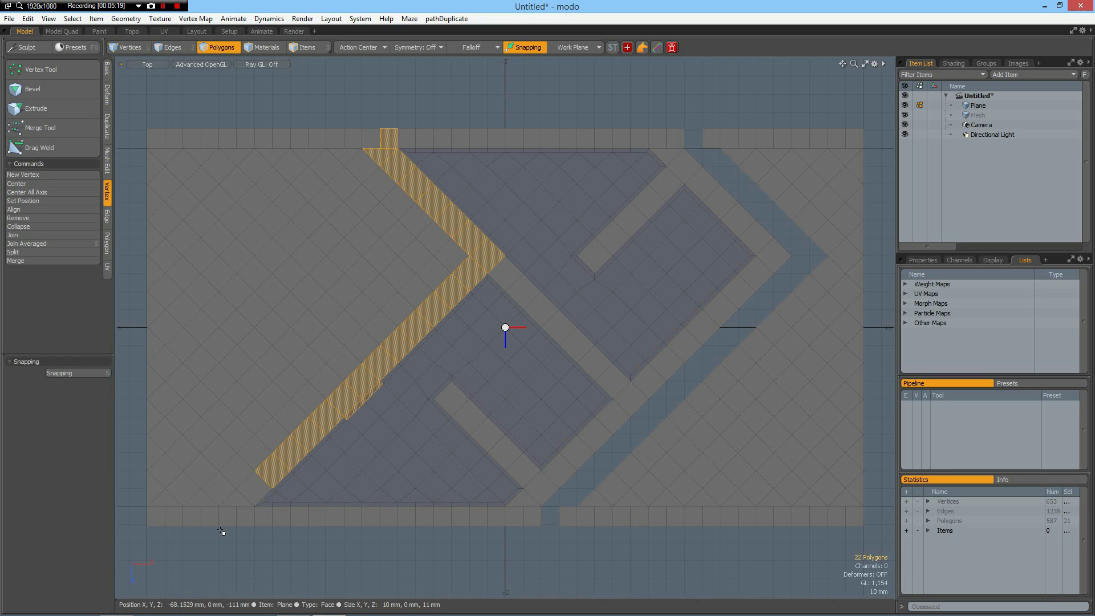
ctrl+click(351, 414)
ctrl+click(371, 393)
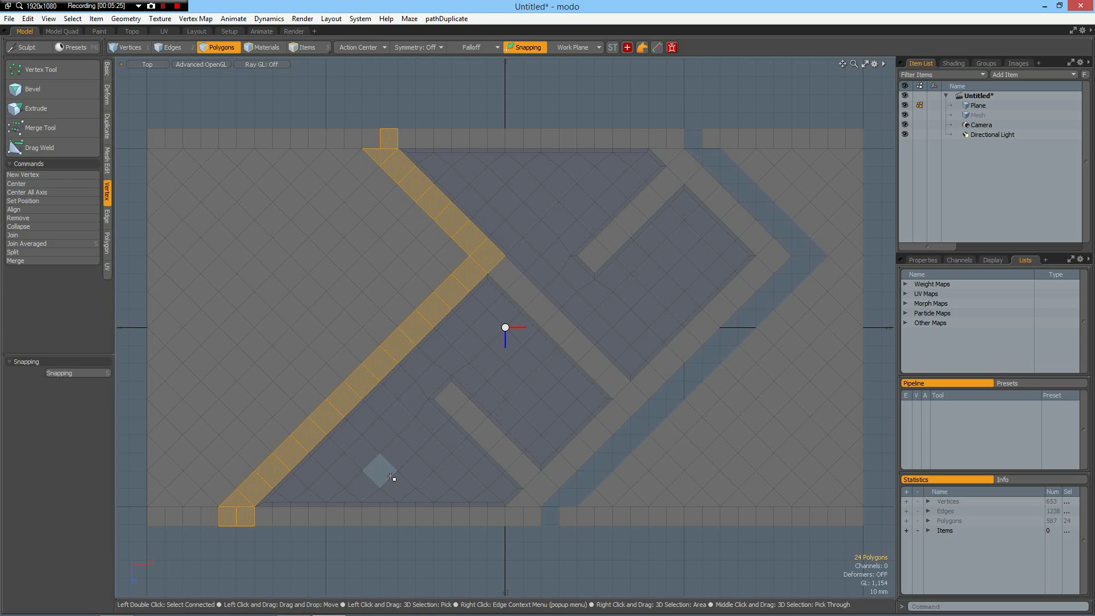
key(Delete)
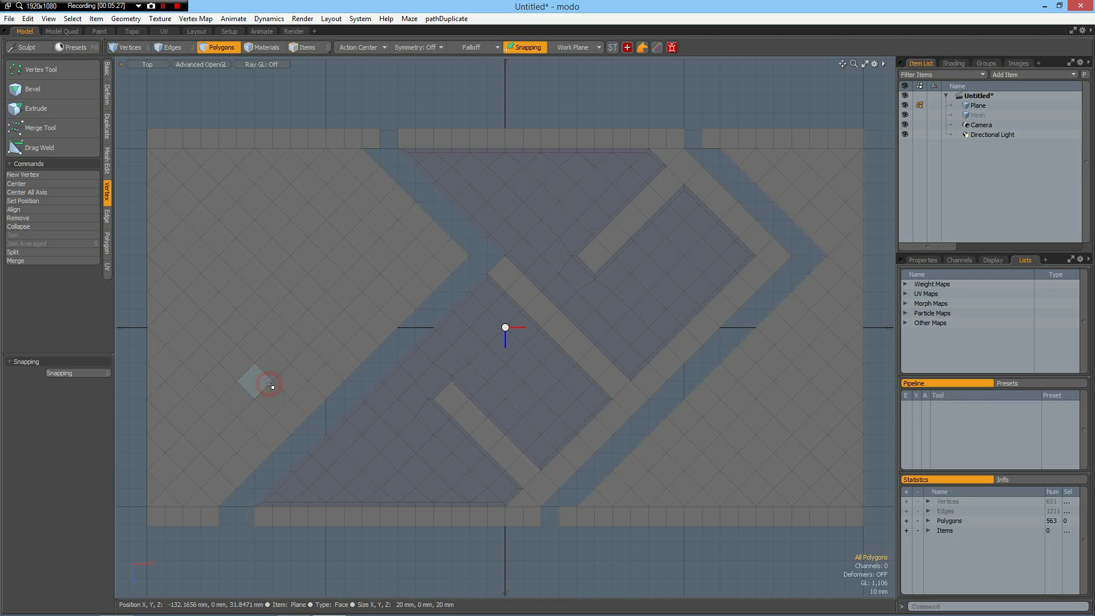
Delete the connected leftover polygons on both sides of the central pattern tile, including their border strip pieces
double_click(265, 381)
shift+double_click(758, 419)
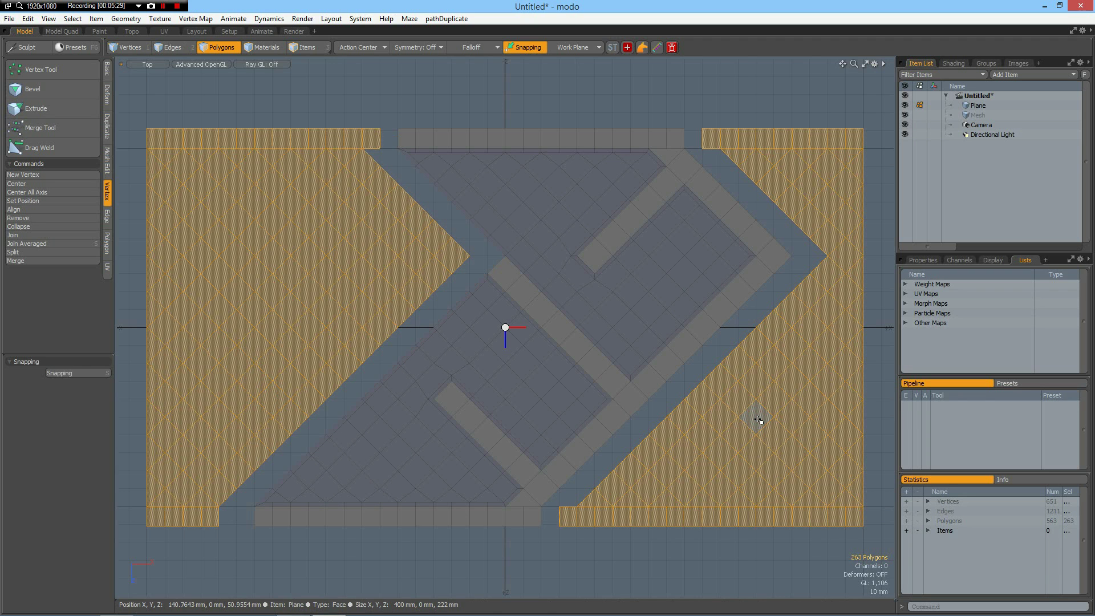
key(Delete)
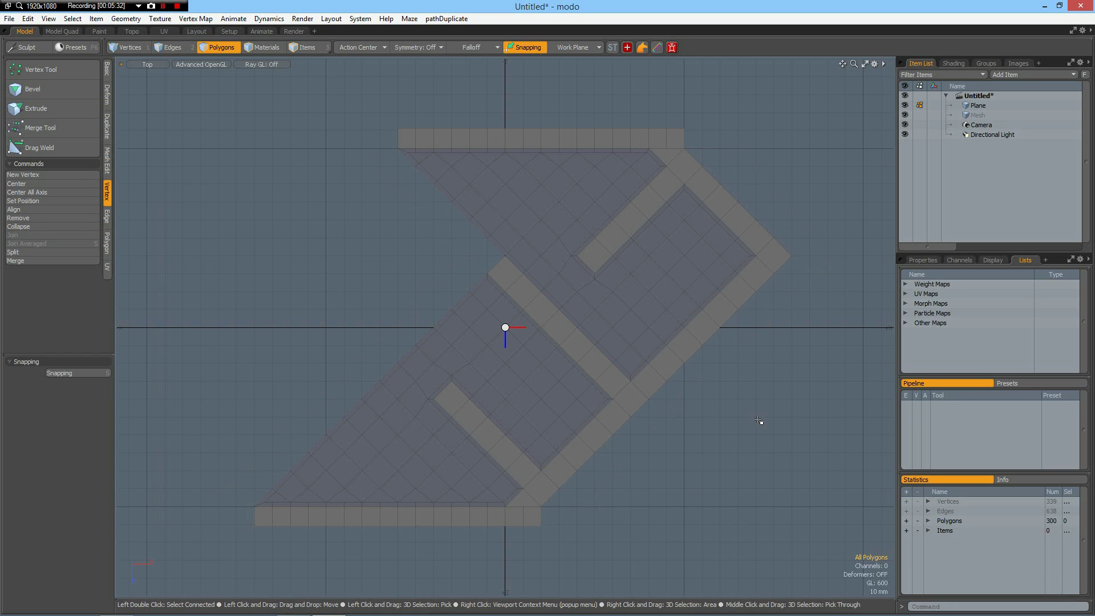
Clone the whole pattern tile into a row of 23 copies offset 160 mm along X, with vertices merged, and clear the selection
alt+drag(705, 439, 576, 432)
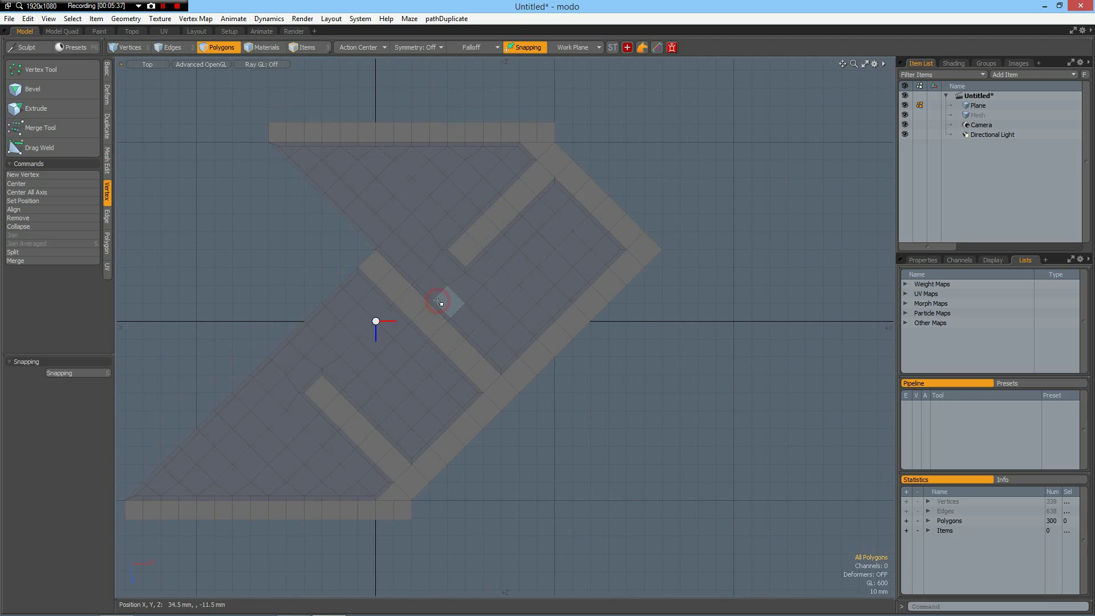
double_click(441, 303)
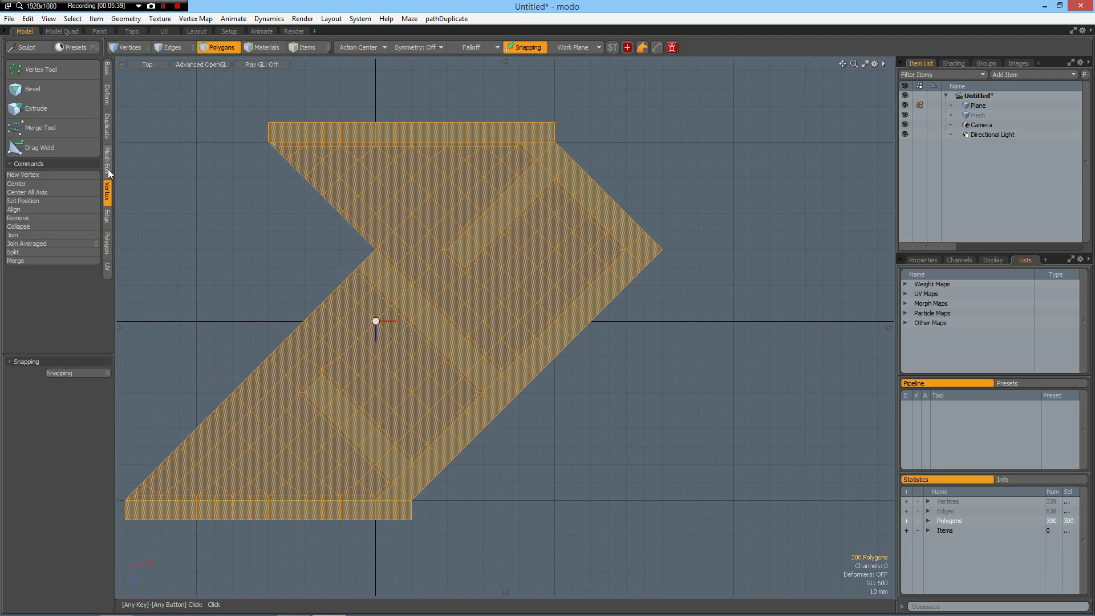
click(107, 127)
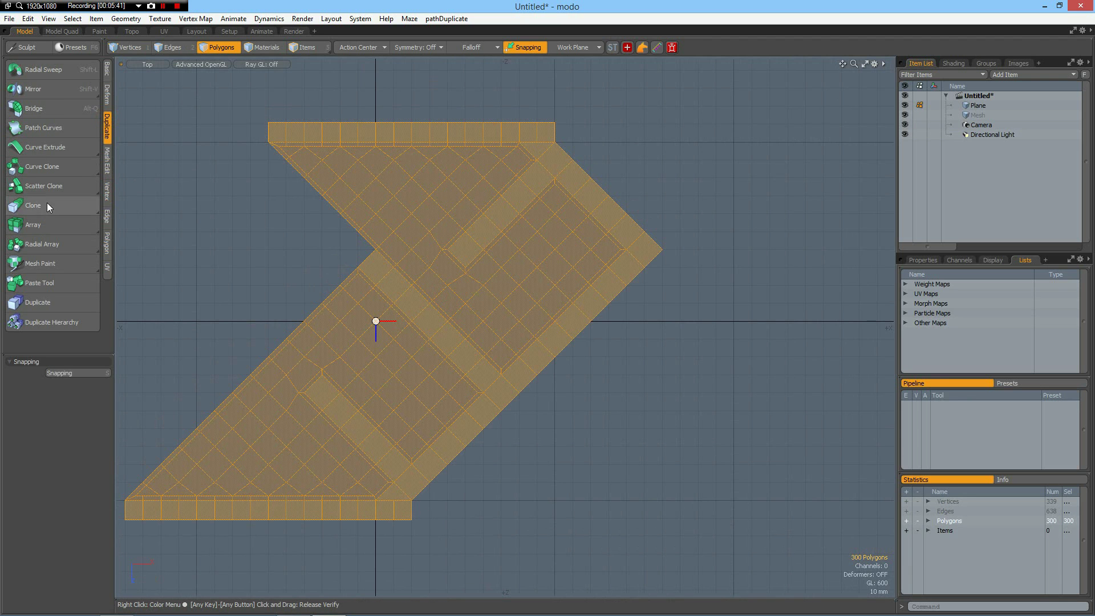
click(45, 209)
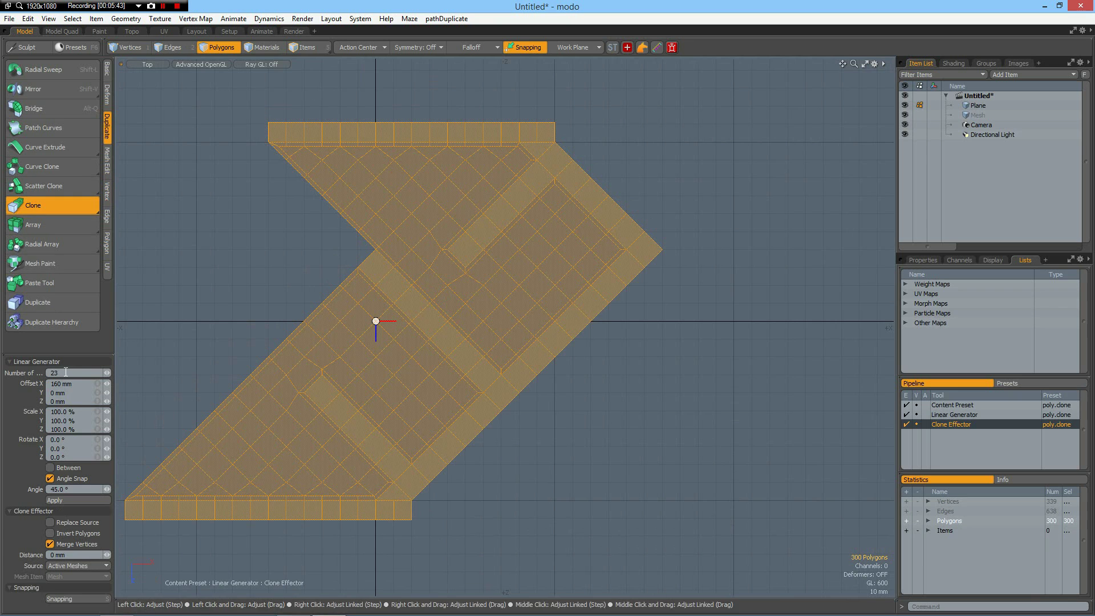
scroll(662, 247, up, 5)
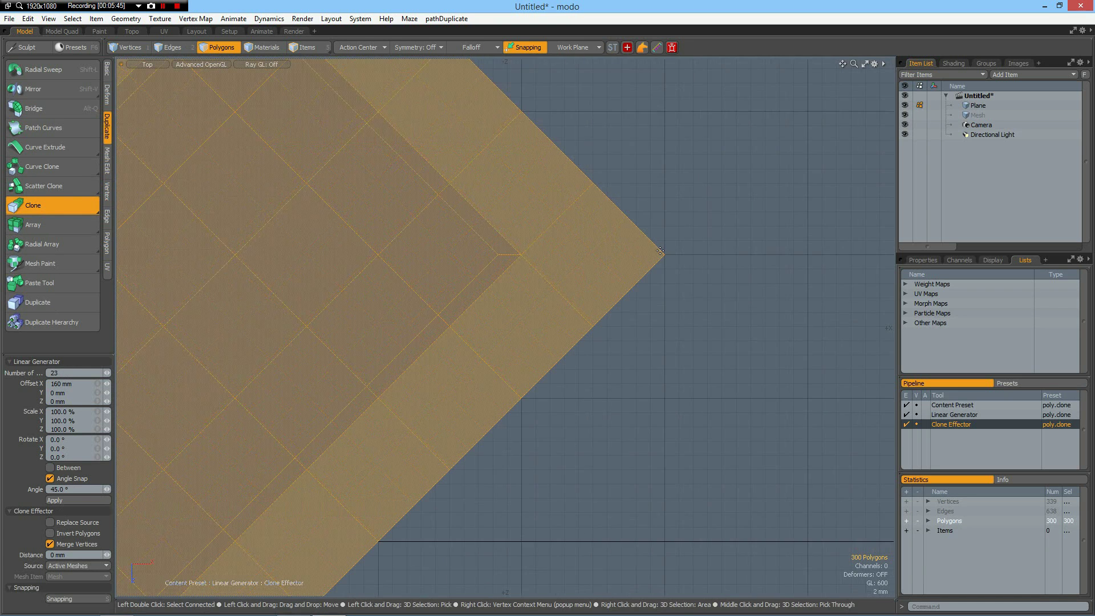
alt+drag(709, 298, 607, 343)
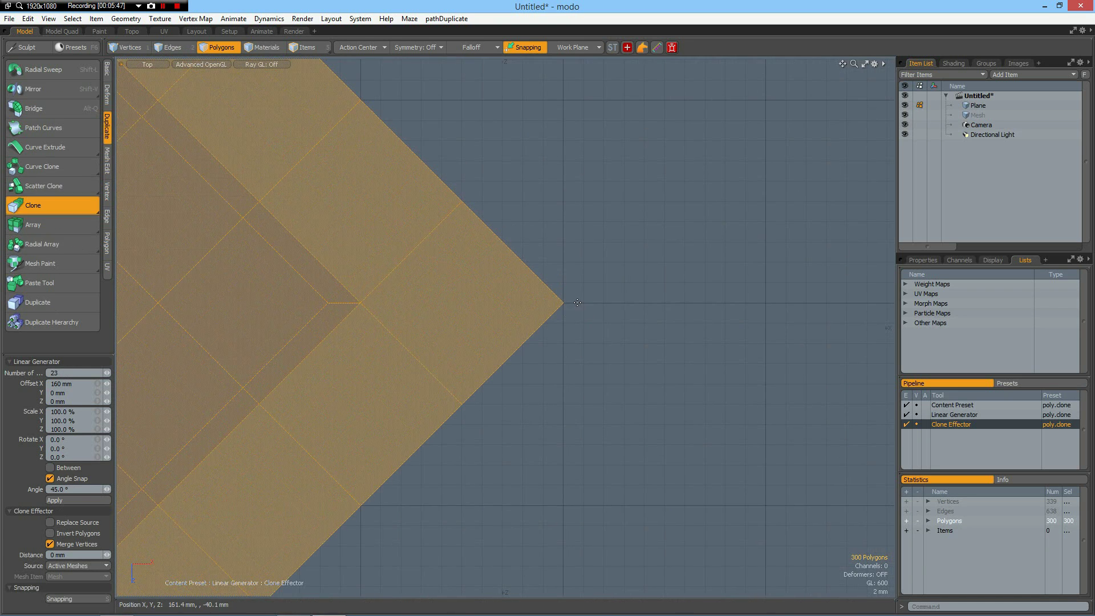
click(578, 303)
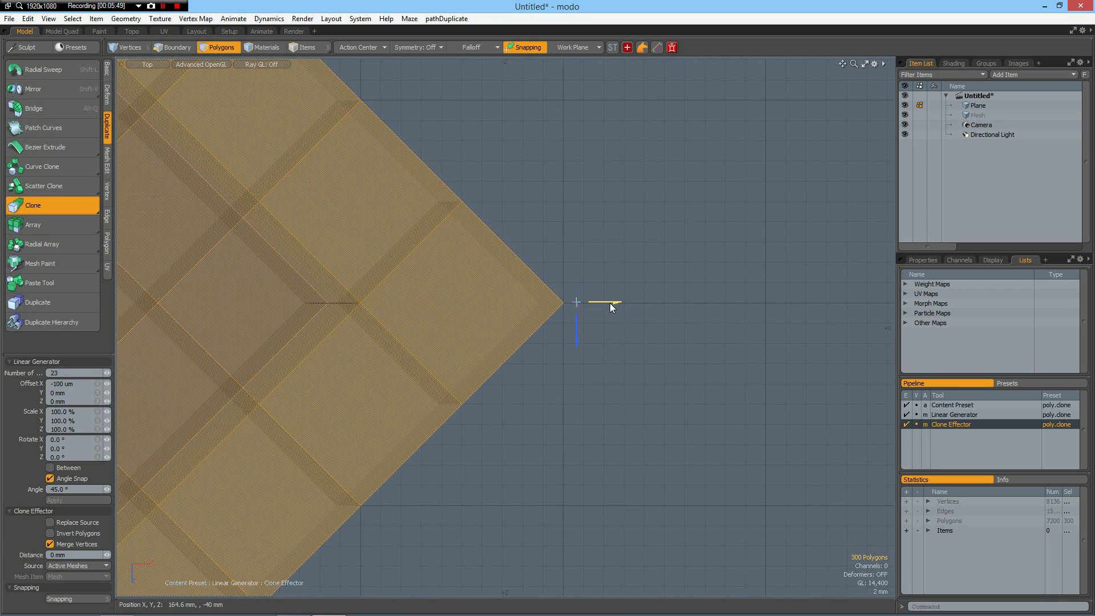
ctrl+drag(610, 303, 1094, 303)
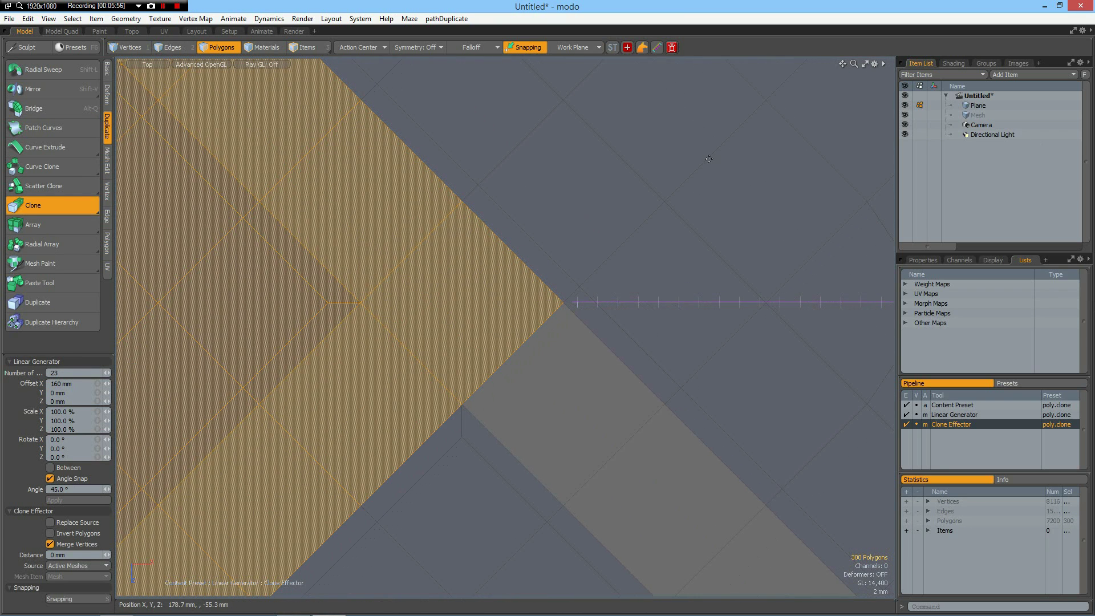
key(Escape)
key(Escape)
Merge the cloned strip's vertices using a fixed range of 1 mm
scroll(712, 215, down, 8)
alt+drag(665, 238, 468, 231)
scroll(467, 231, down, 3)
alt+drag(658, 320, 441, 327)
scroll(441, 328, down, 1)
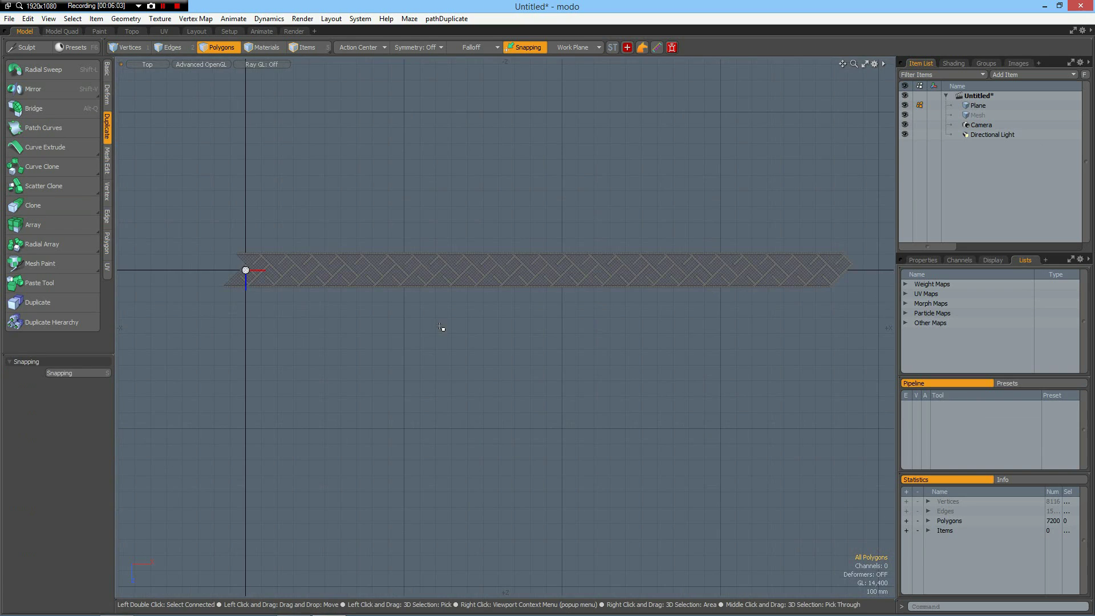
click(109, 198)
click(38, 261)
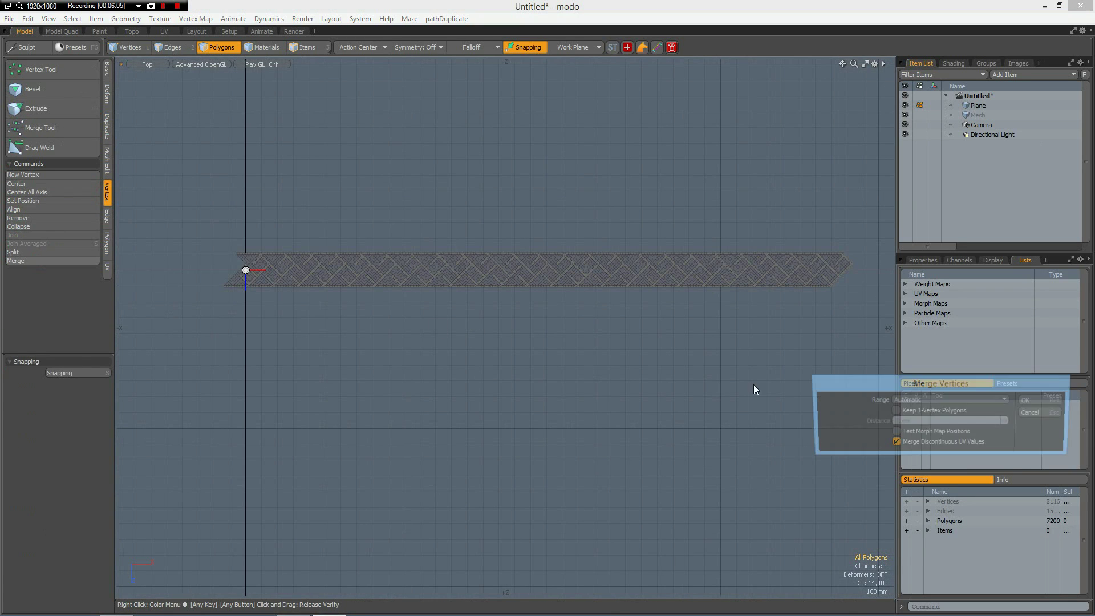
click(955, 399)
click(954, 407)
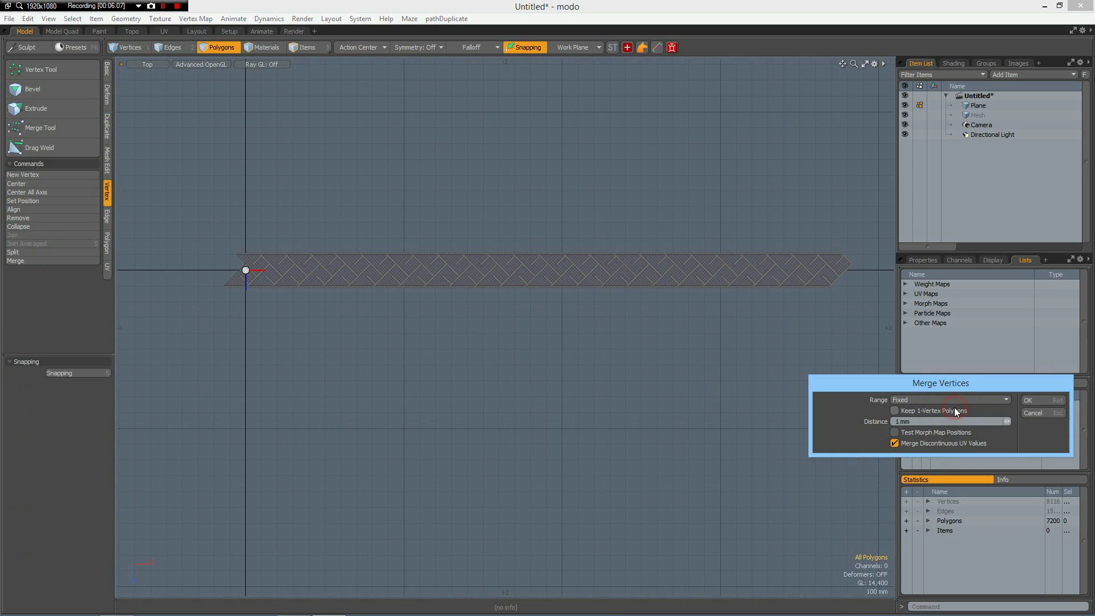
click(1033, 399)
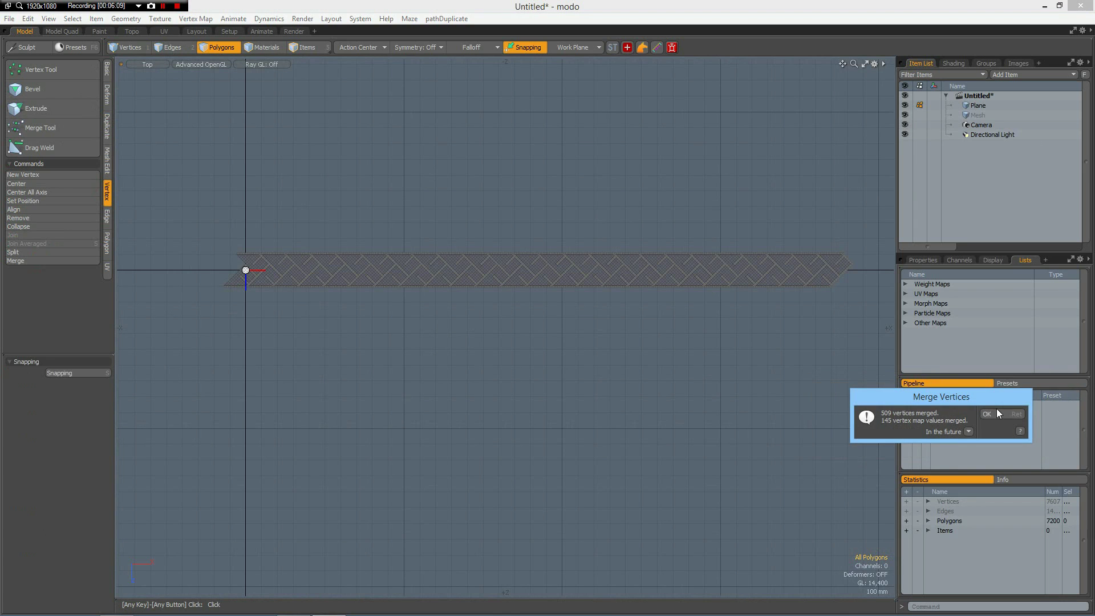
click(960, 409)
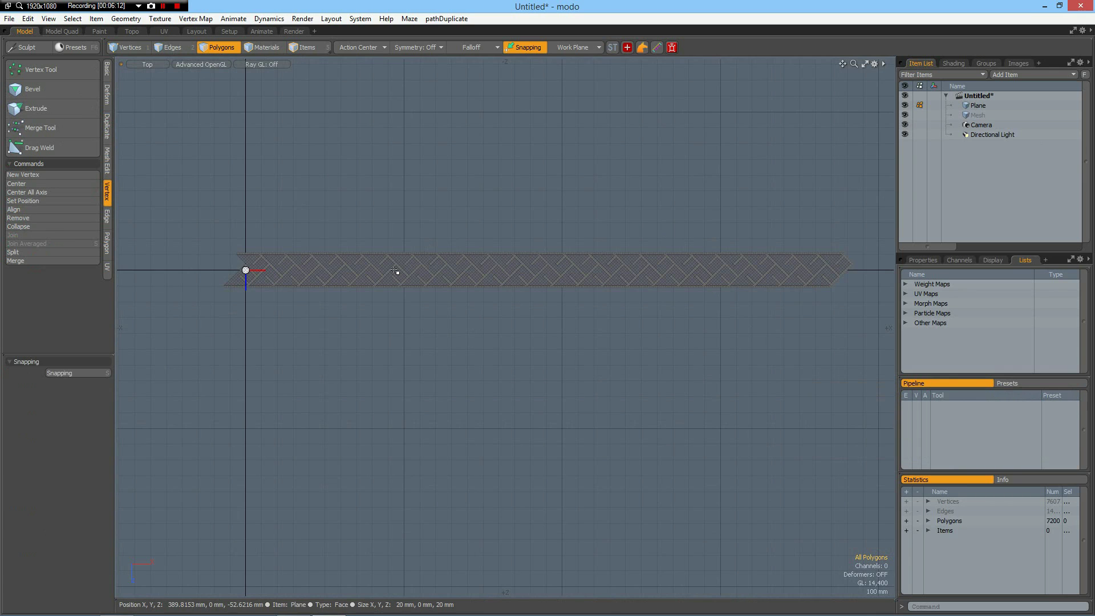
Preview the merged strip as a subdivision surface and restore it to plain polygons
scroll(399, 269, up, 4)
key(Tab)
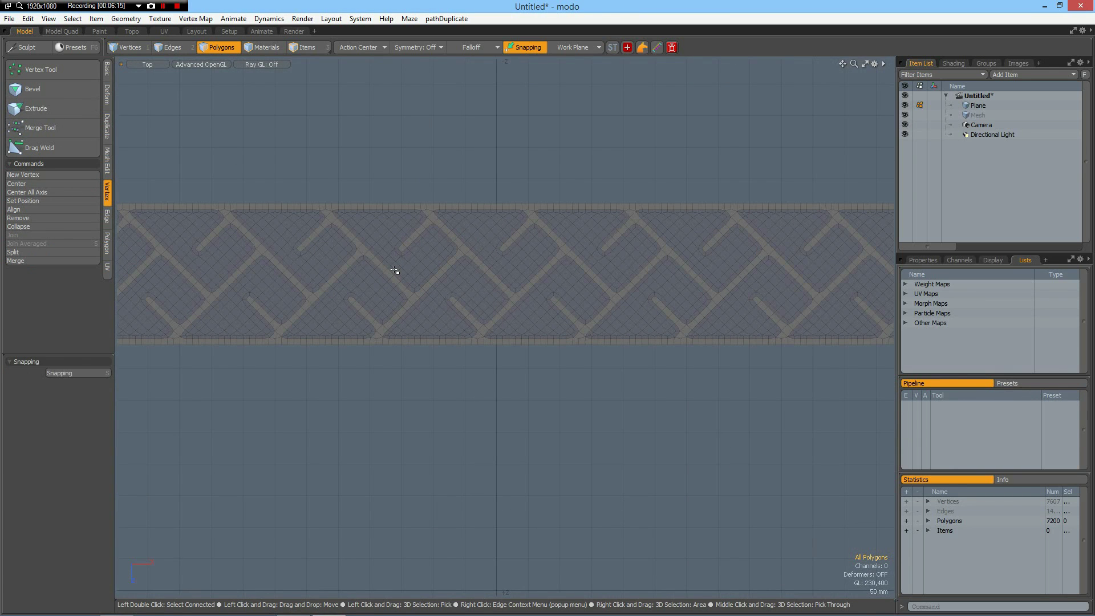
scroll(394, 271, down, 3)
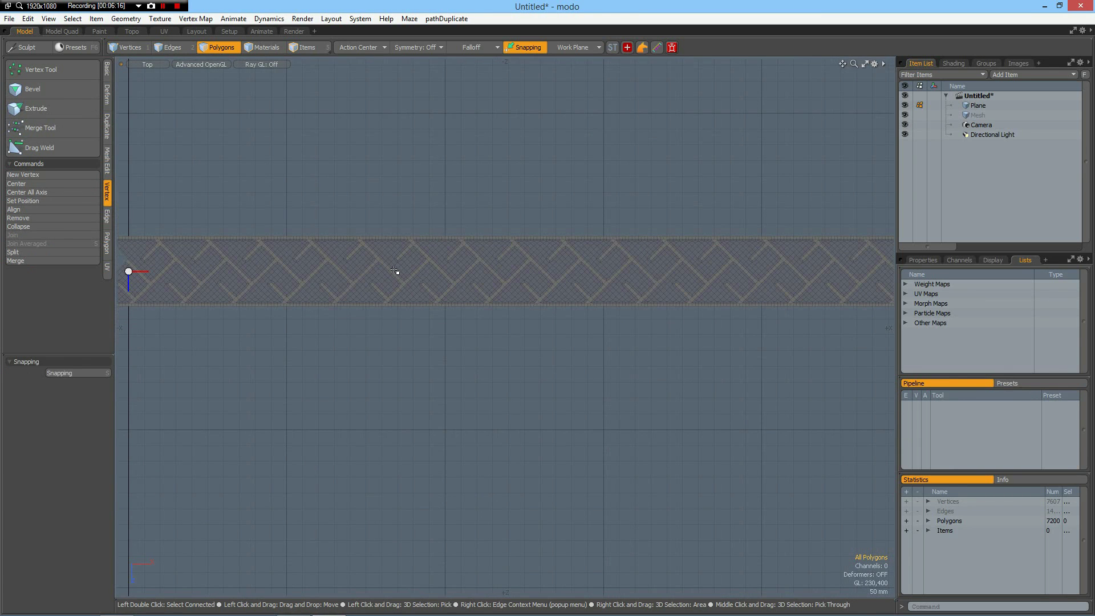
key(Tab)
scroll(386, 233, down, 3)
scroll(386, 233, up, 1)
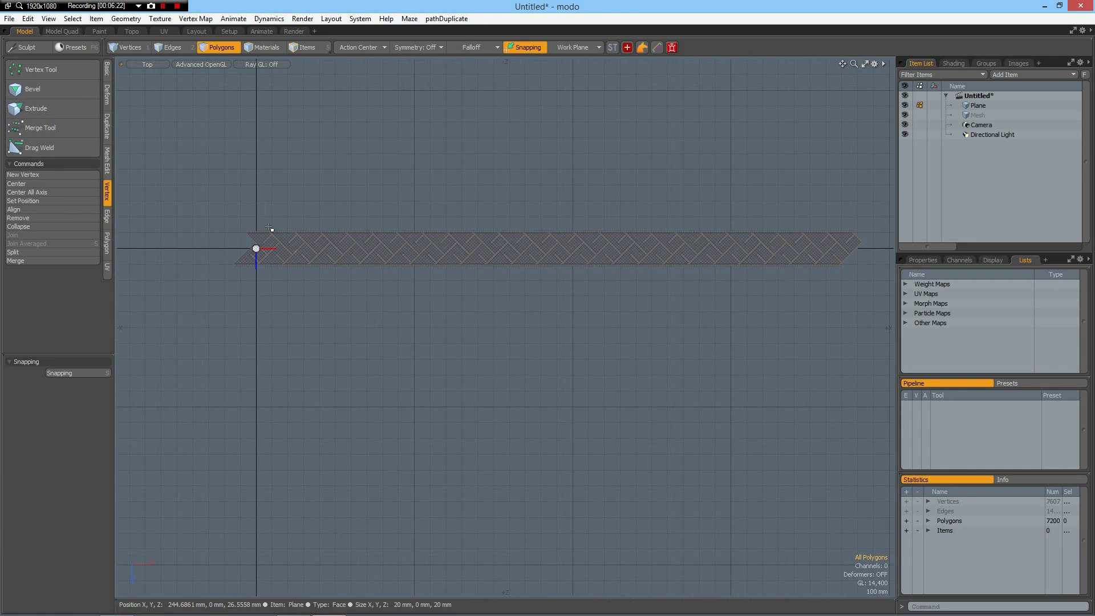
Set the snapping mode to Vertex
scroll(251, 254, up, 5)
scroll(247, 253, up, 3)
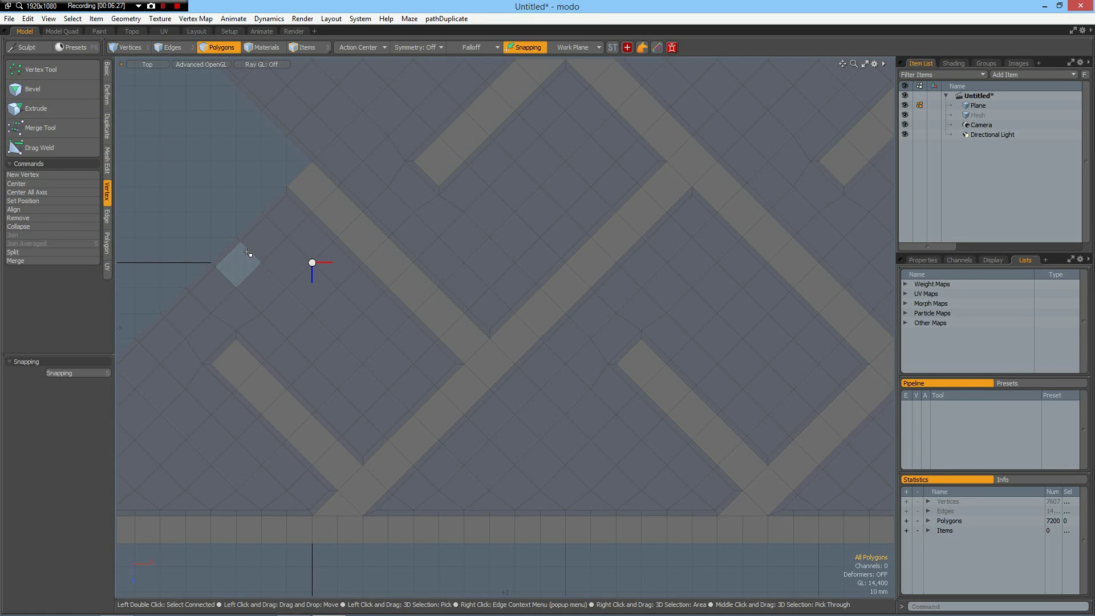
scroll(247, 254, down, 4)
scroll(247, 254, up, 4)
key(F11)
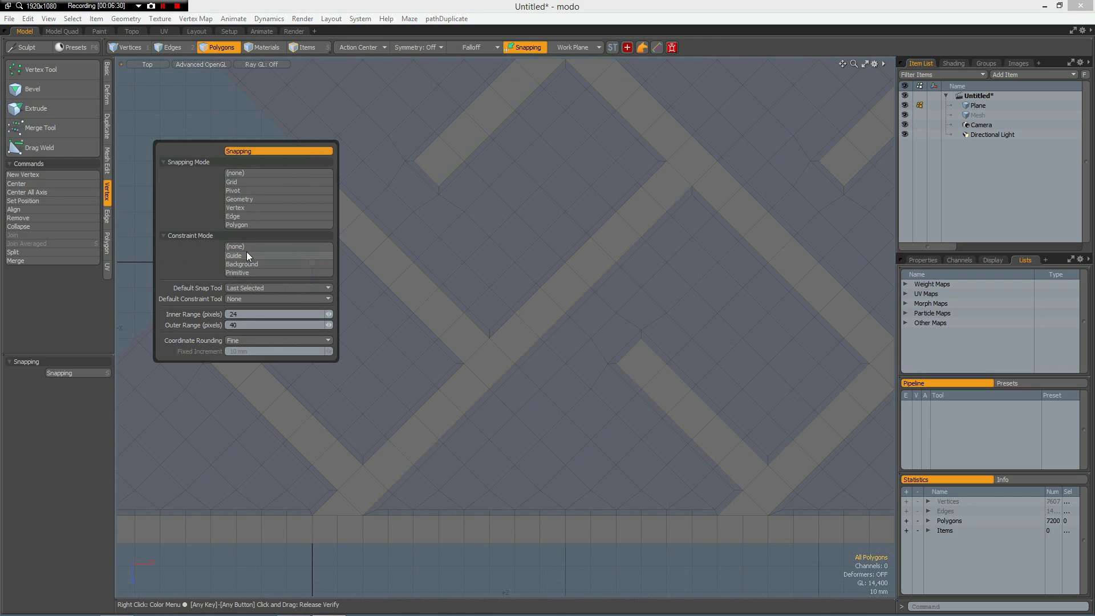
click(249, 208)
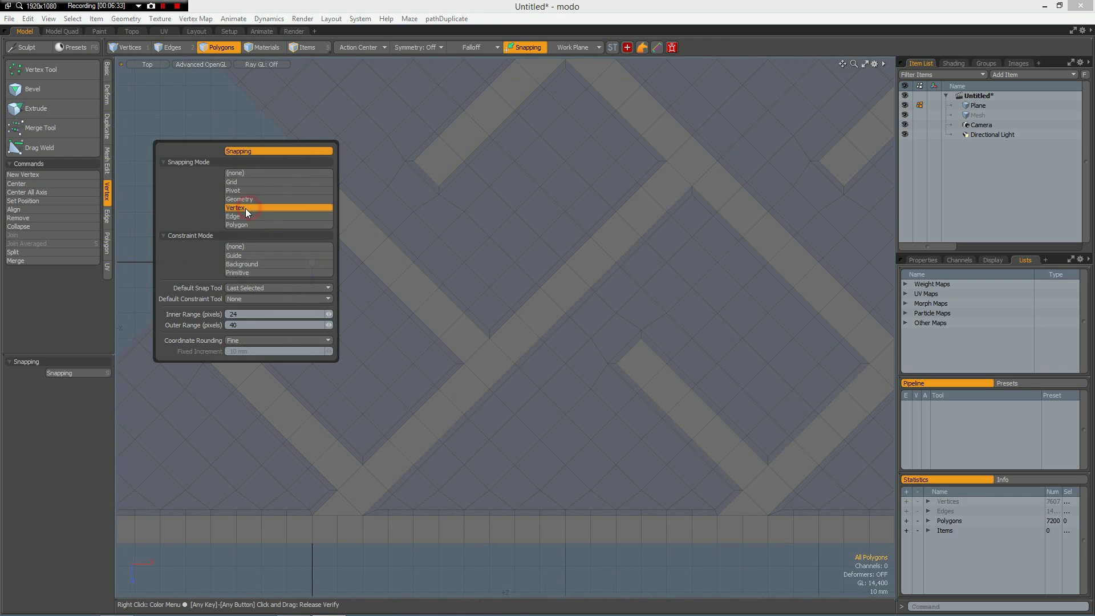
Place the Bend tool at X -40 mm on the strip's starting end and extend its spine 3.84 m along X to the far end
click(106, 101)
click(43, 179)
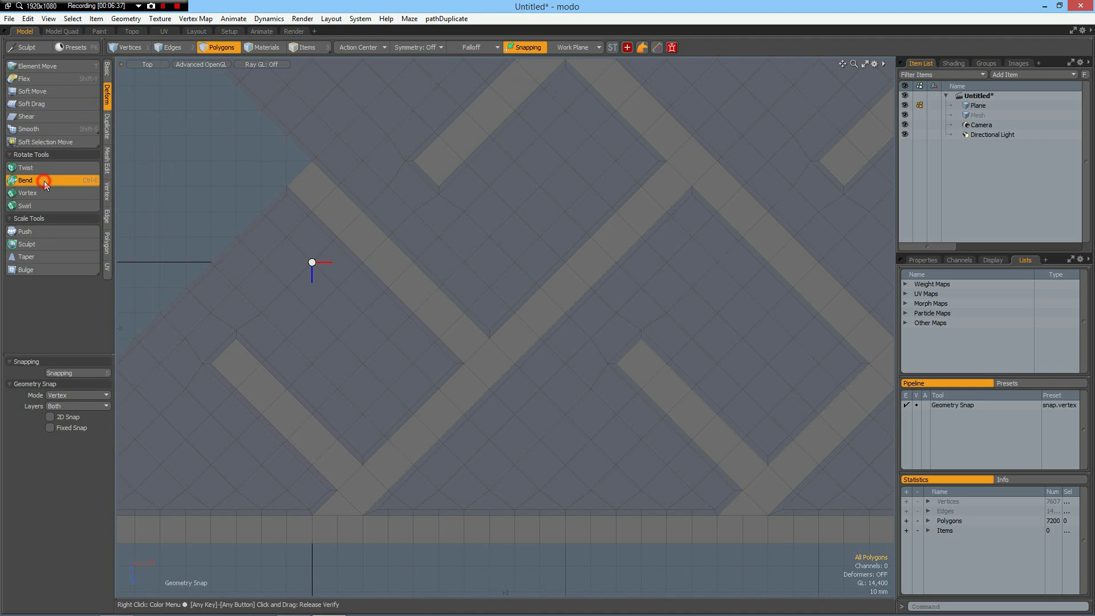
click(211, 262)
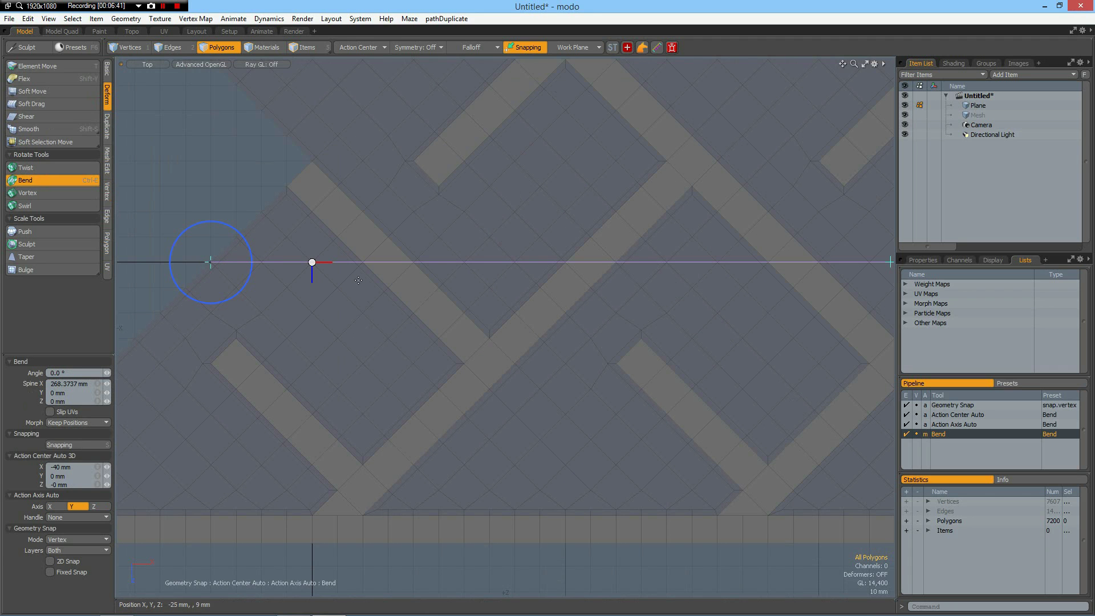
scroll(360, 276, down, 2)
scroll(423, 275, down, 3)
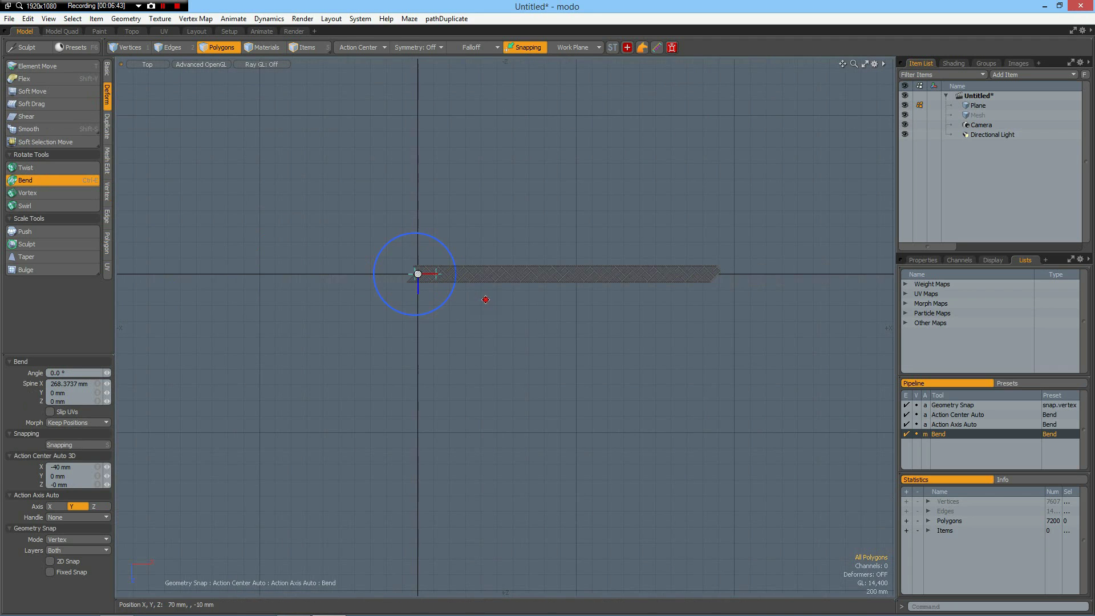
alt+drag(405, 306, 537, 300)
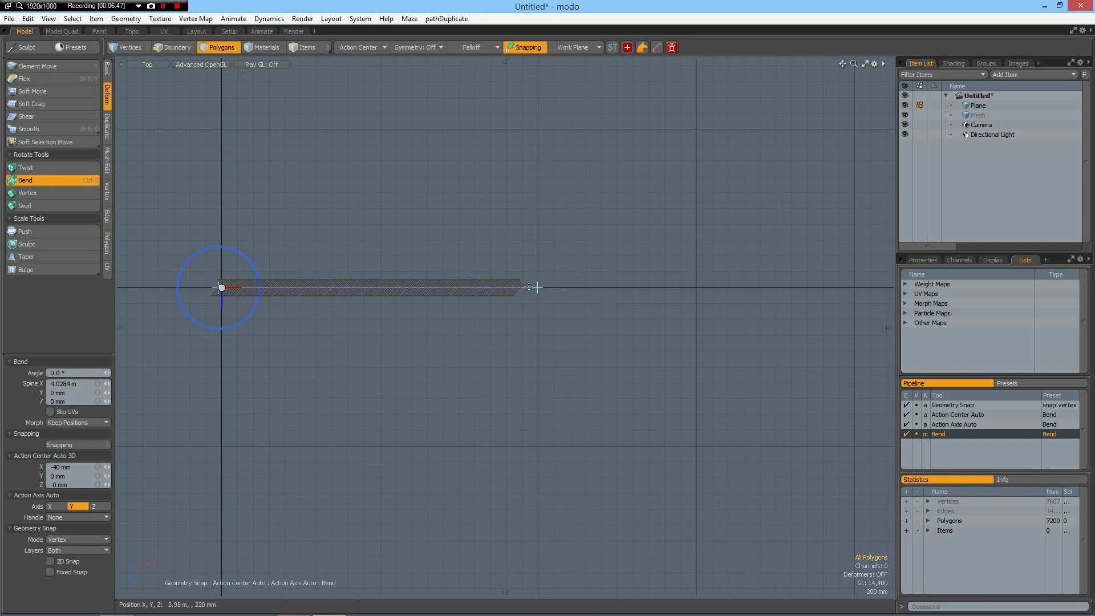
scroll(529, 286, up, 8)
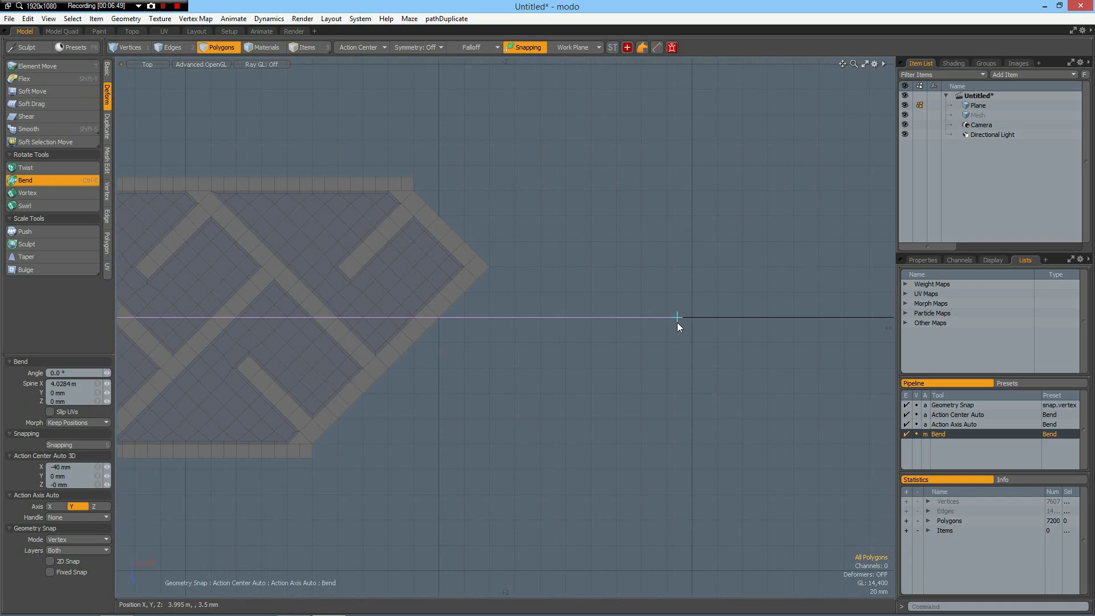
drag(677, 323, 442, 319)
scroll(591, 320, down, 7)
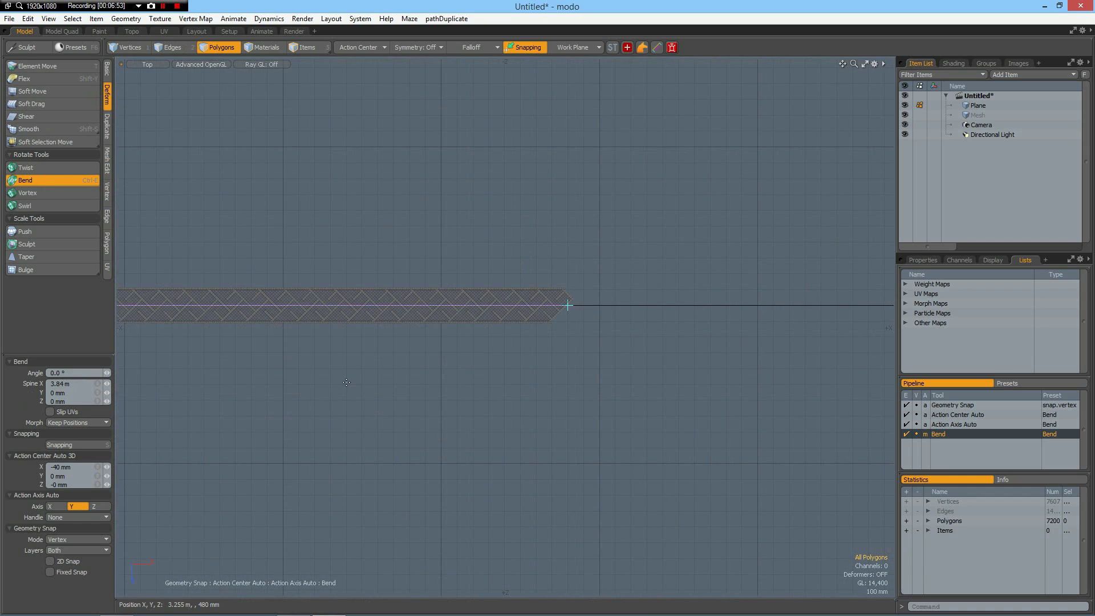
alt+drag(343, 380, 651, 314)
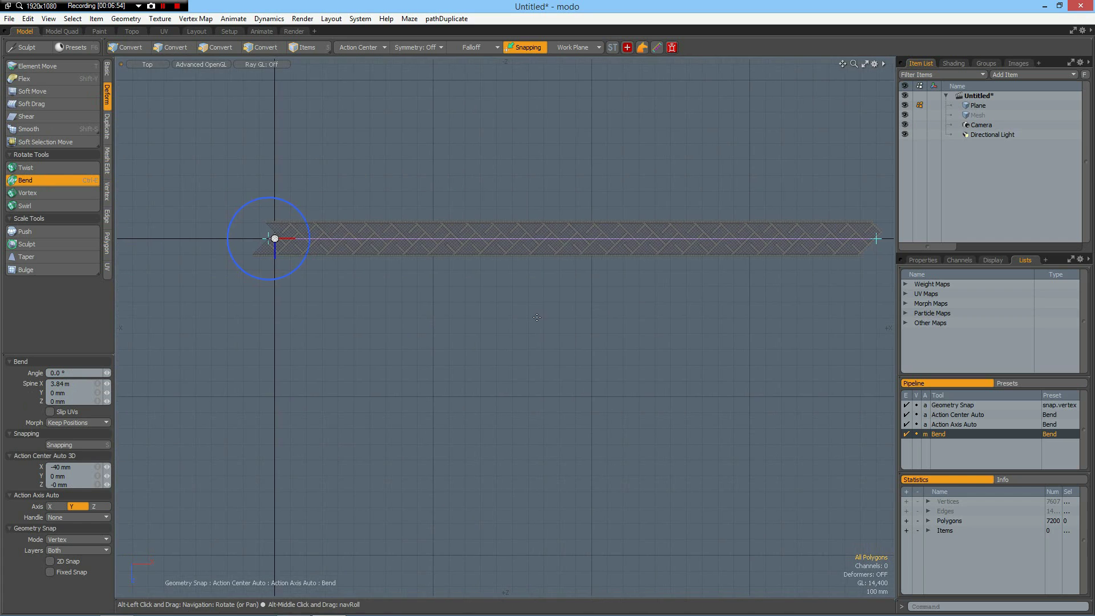
Bend the strip 360° around the Z axis into a closed ring and drop the tool
click(97, 508)
click(74, 374)
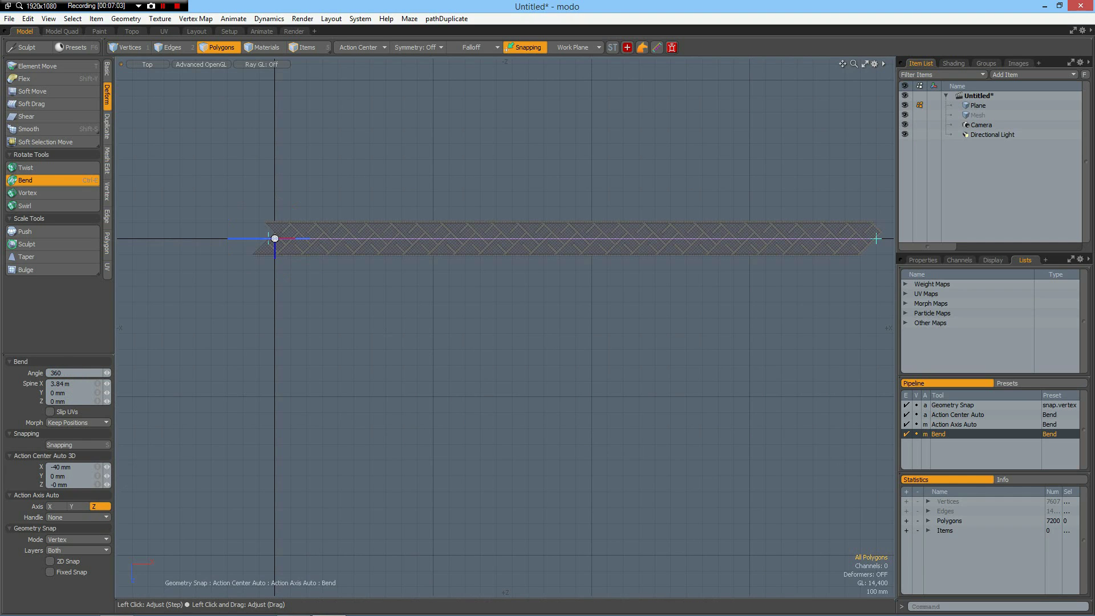
key(Return)
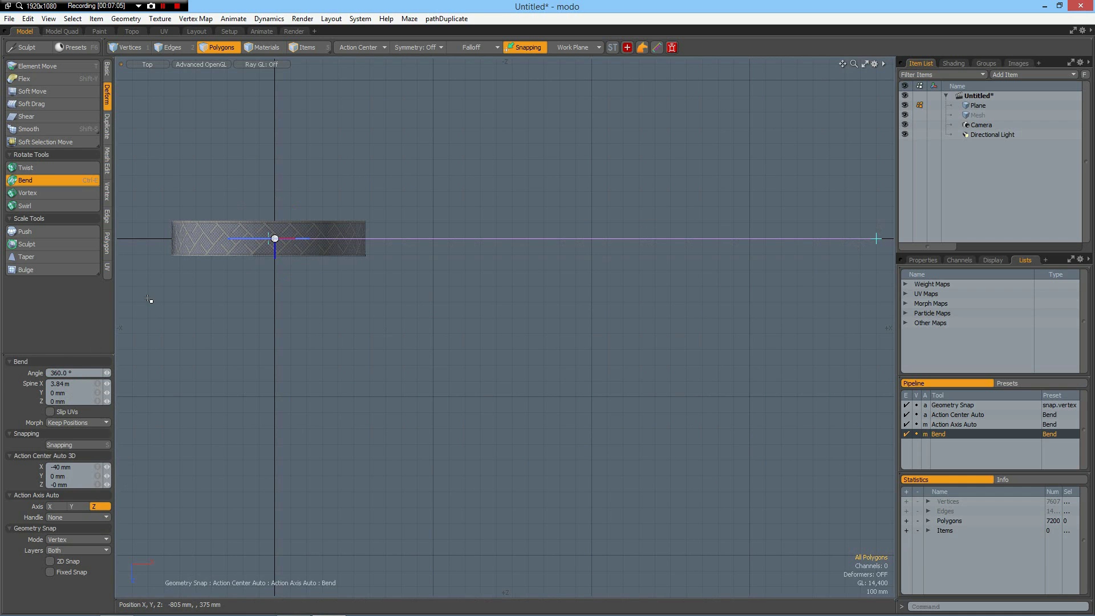
key(space)
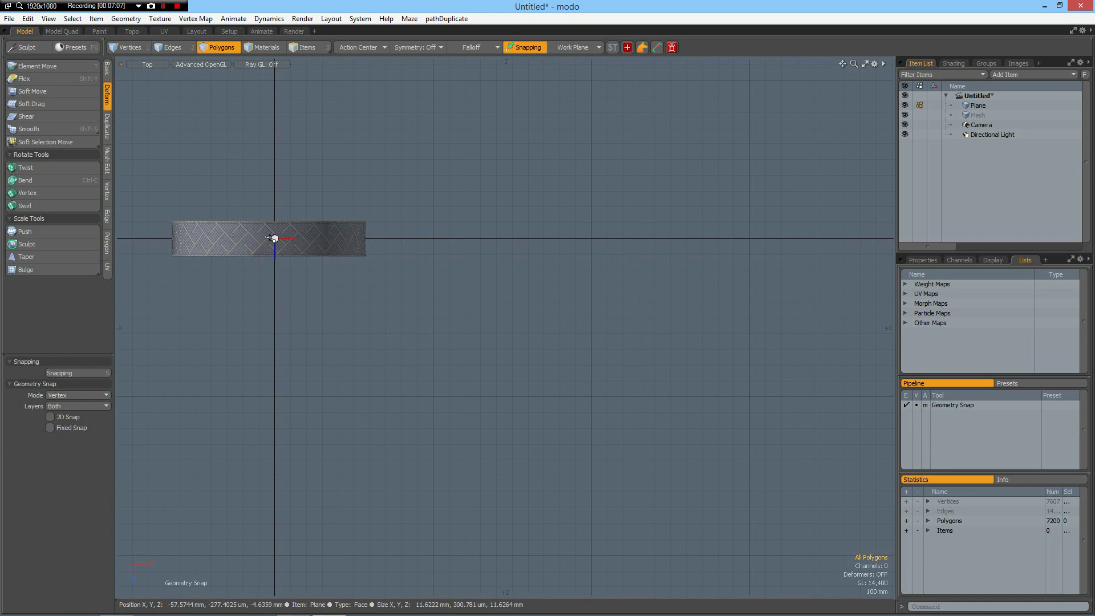
Hide the grid and work plane in the perspective view of the bent ring
scroll(275, 238, up, 2)
scroll(275, 238, up, 5)
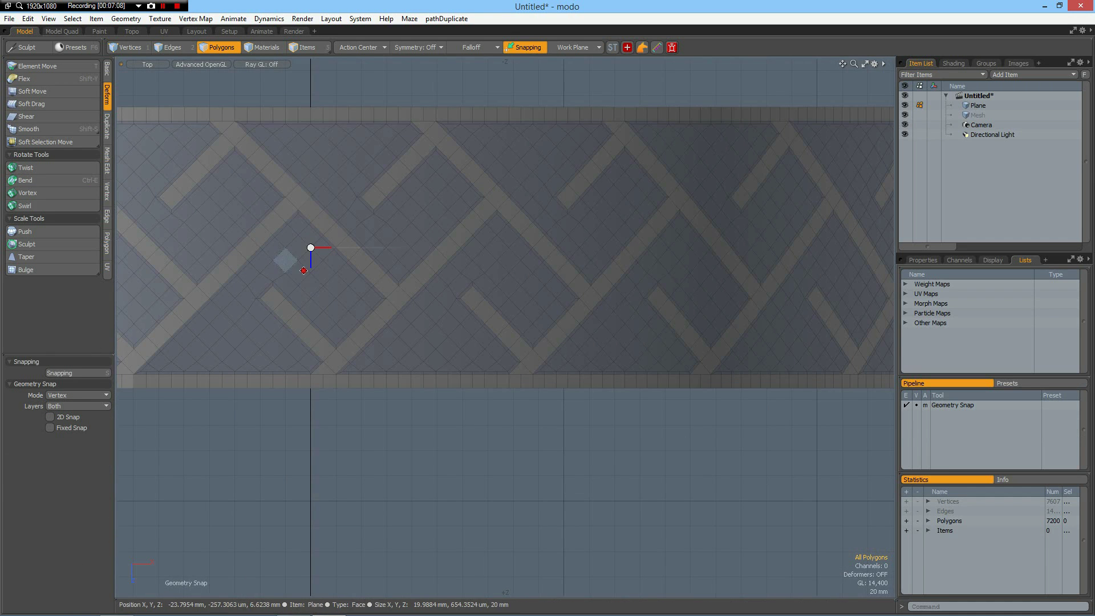
alt+drag(285, 261, 413, 342)
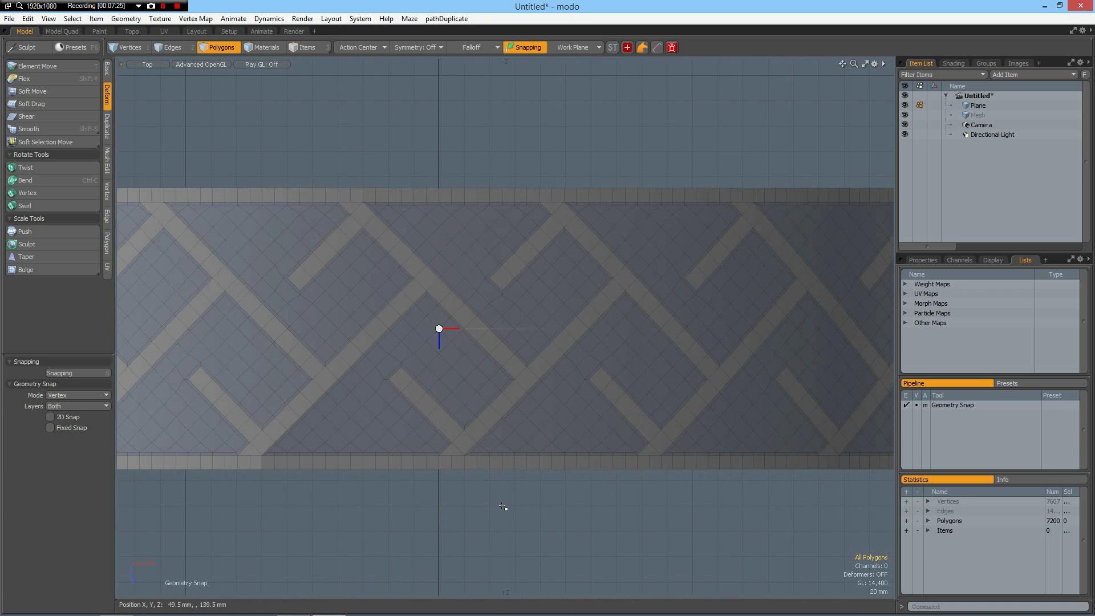
key(ctrl+space)
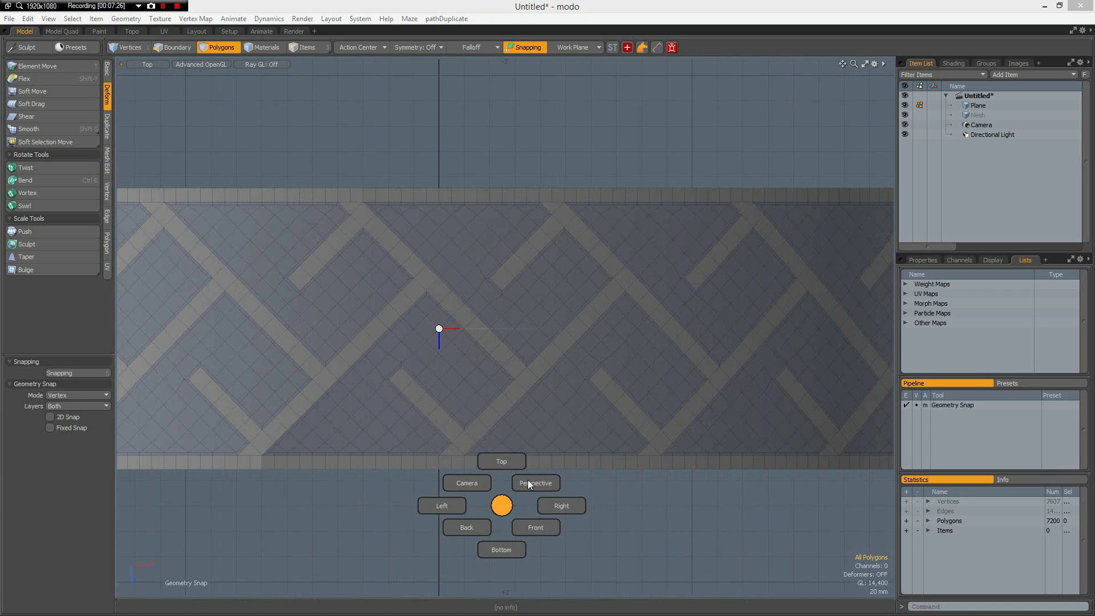
click(529, 482)
alt+drag(522, 482, 449, 468)
key(ctrl+3)
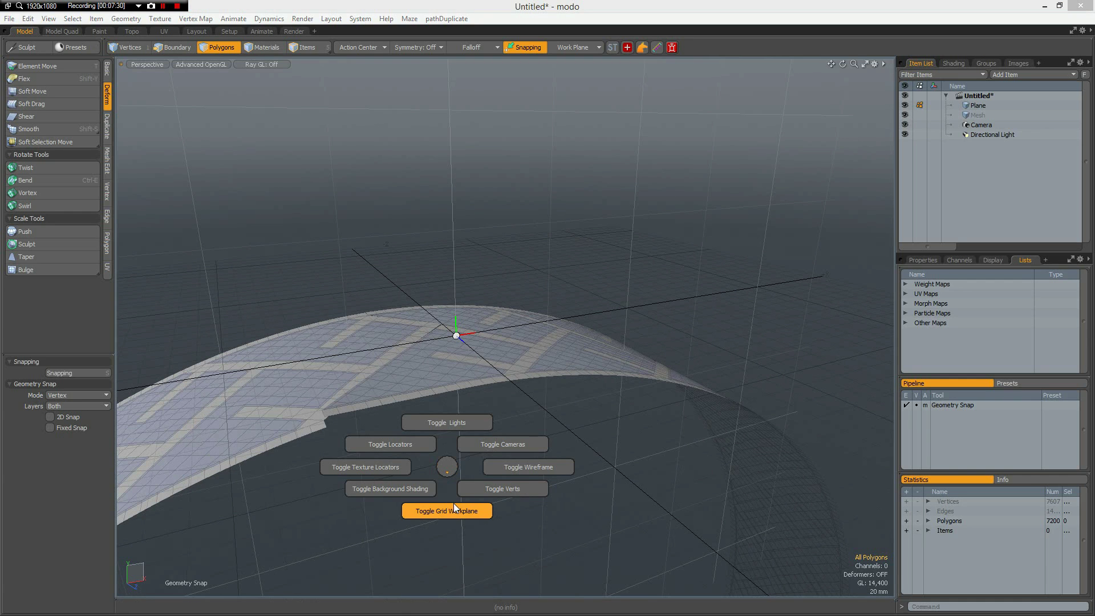
click(448, 512)
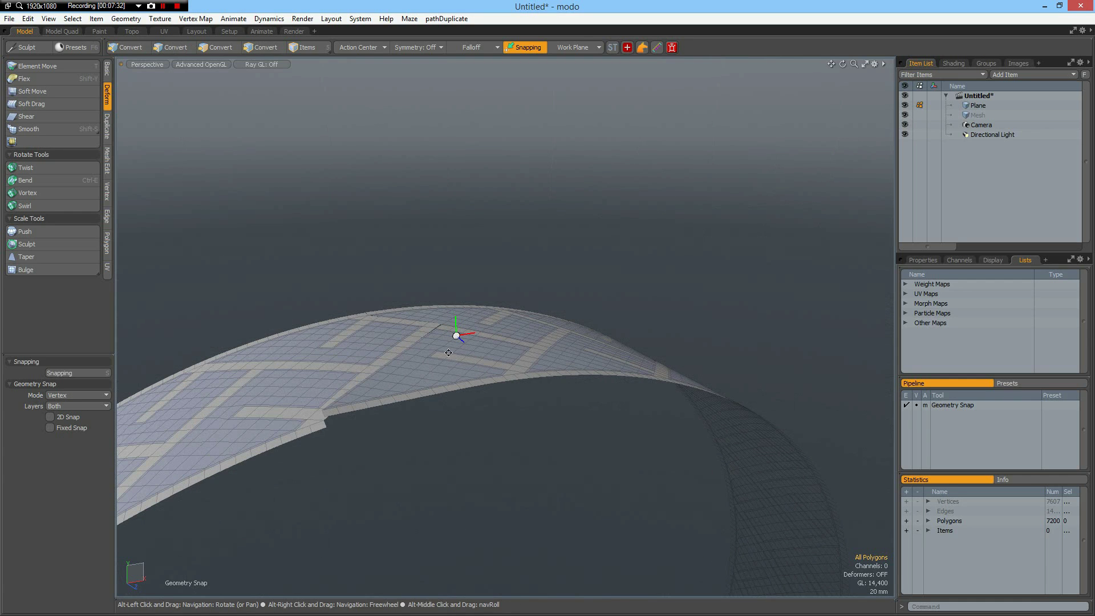
Examine the bent ring's seam up close and its overall circular profile in the front view
alt+shift+drag(458, 346, 646, 224)
alt+drag(653, 289, 701, 361)
scroll(638, 364, up, 5)
scroll(639, 363, down, 6)
alt+drag(638, 348, 540, 211)
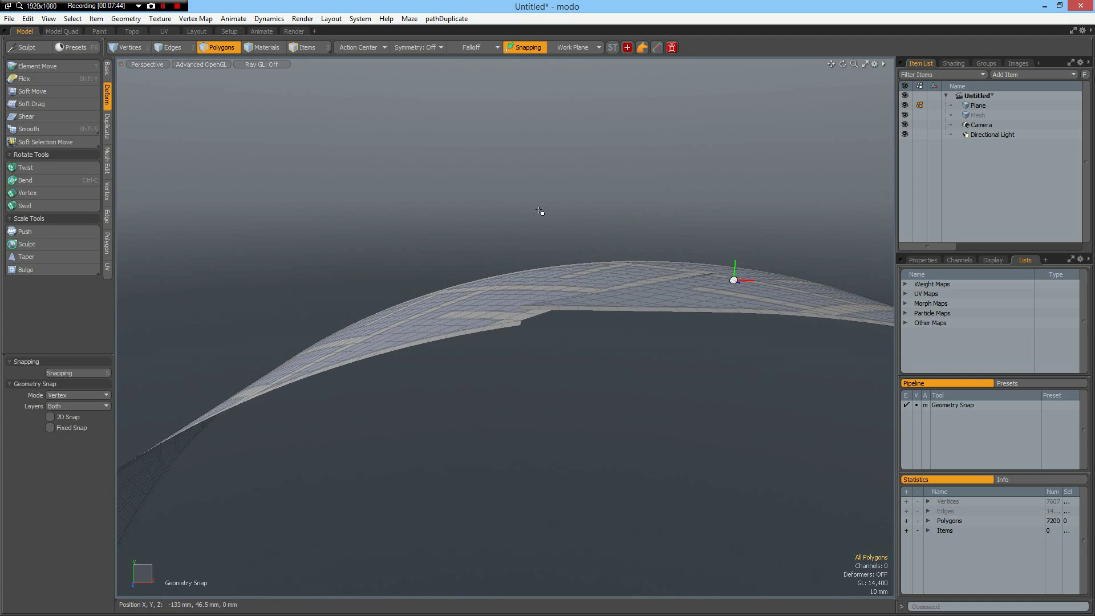
click(970, 114)
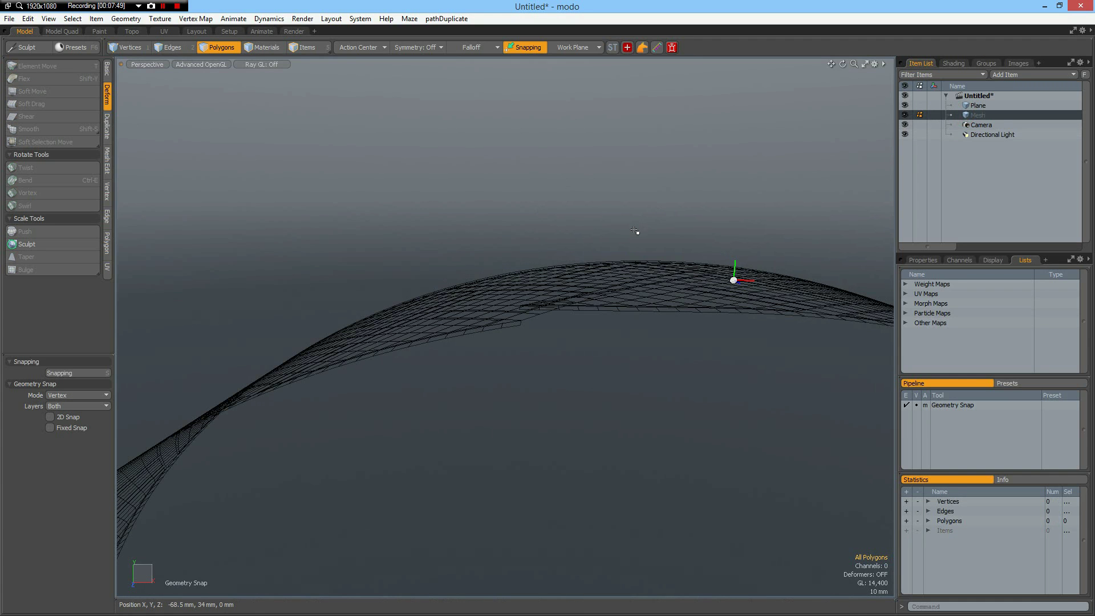
key(KP_2)
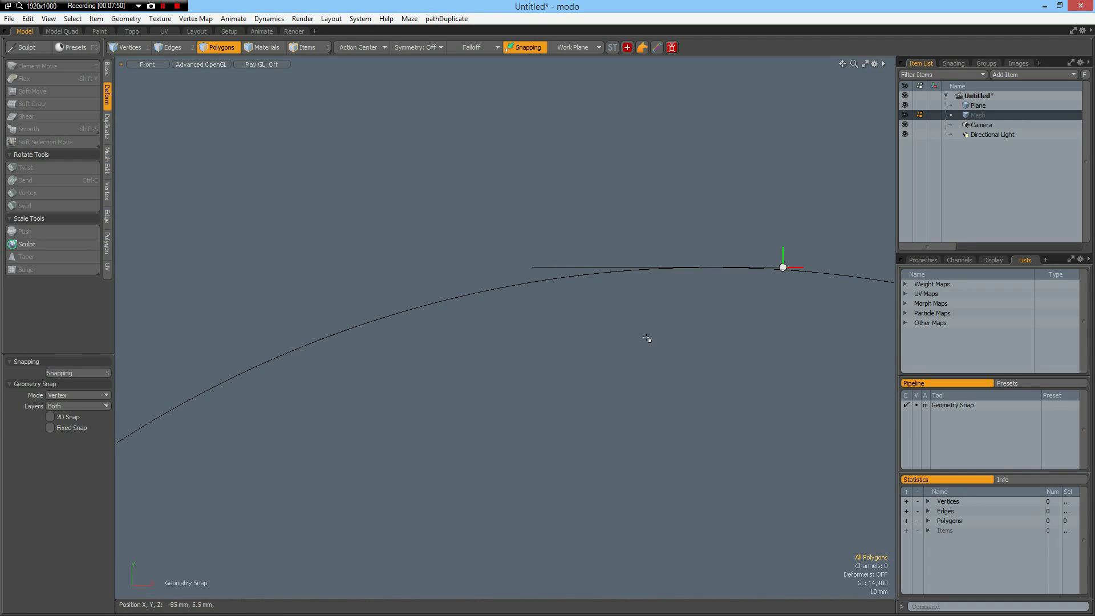
scroll(653, 336, down, 6)
alt+shift+drag(644, 344, 556, 281)
Center the ring in the Plane layer on all axes
click(974, 105)
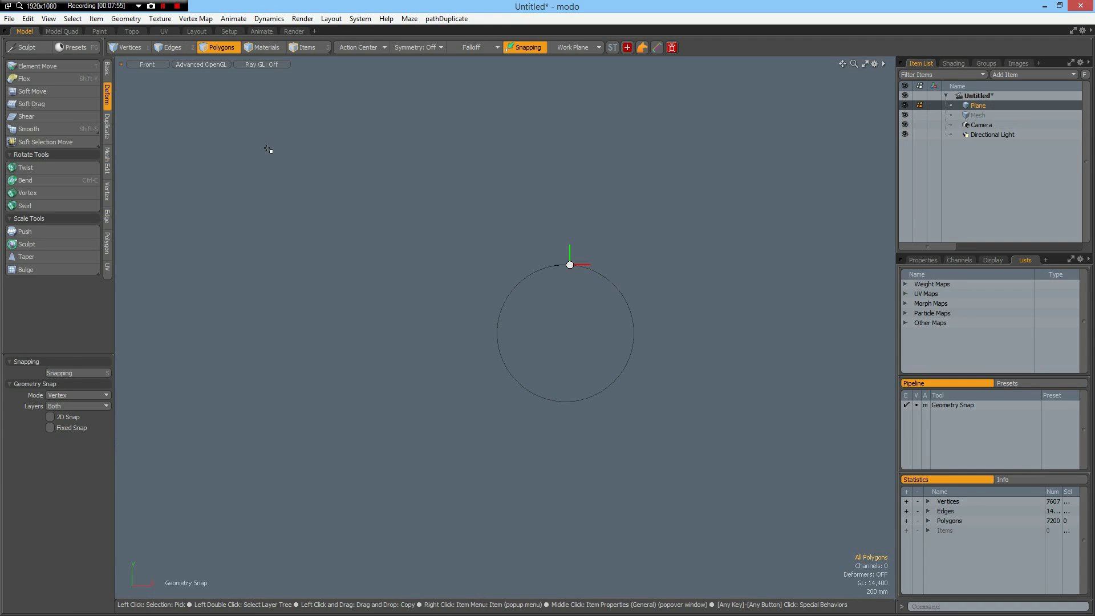
click(108, 68)
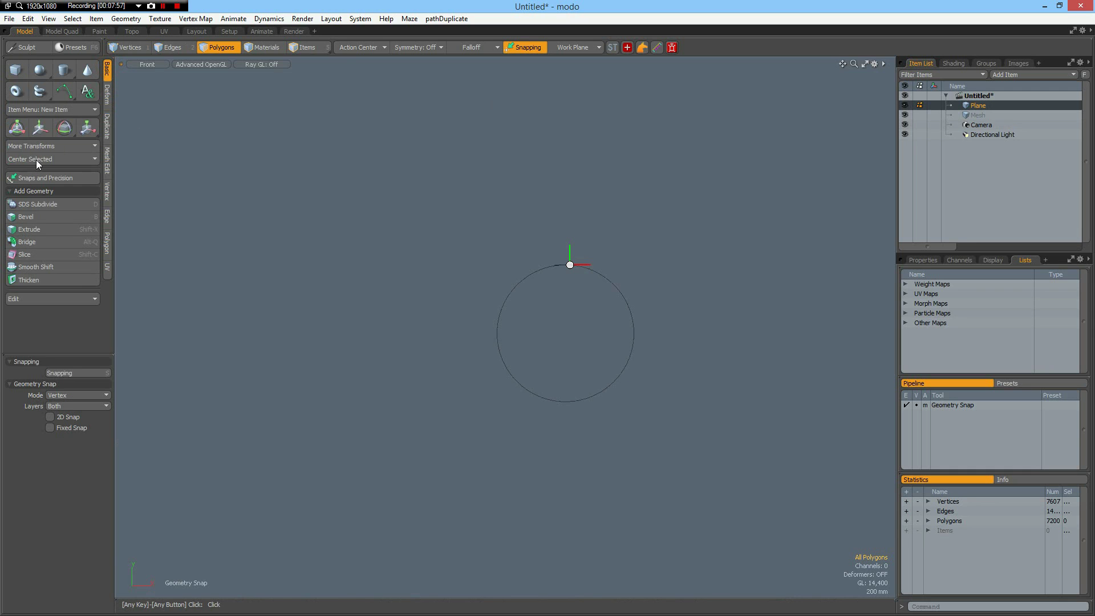
click(36, 160)
click(36, 160)
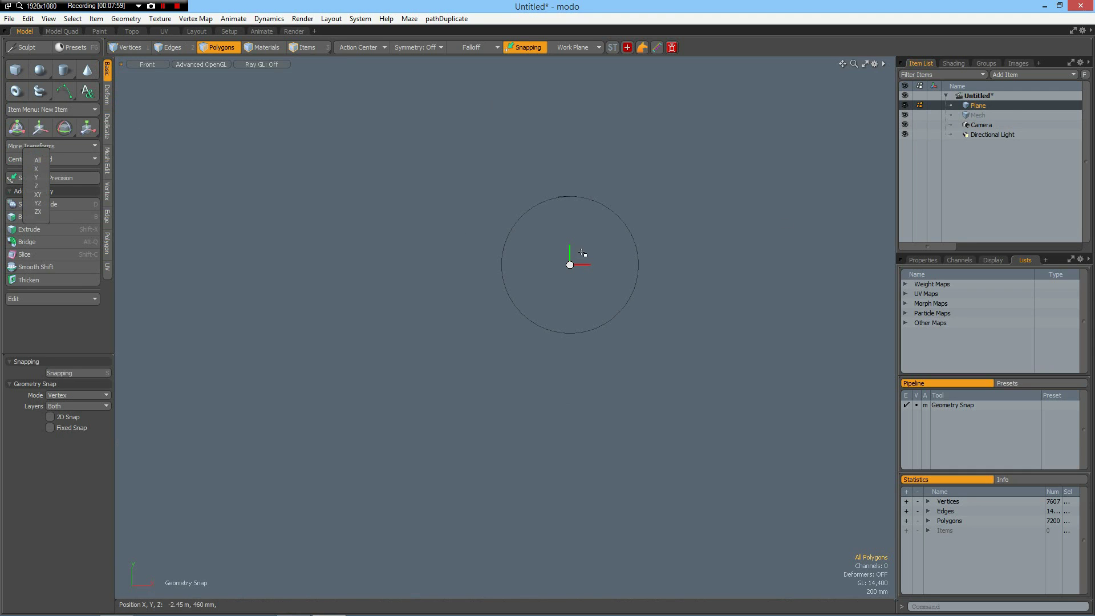
In the Mesh layer, draw a 32-sided cylinder along the Z axis from the origin with a radius of about 123 mm
click(978, 115)
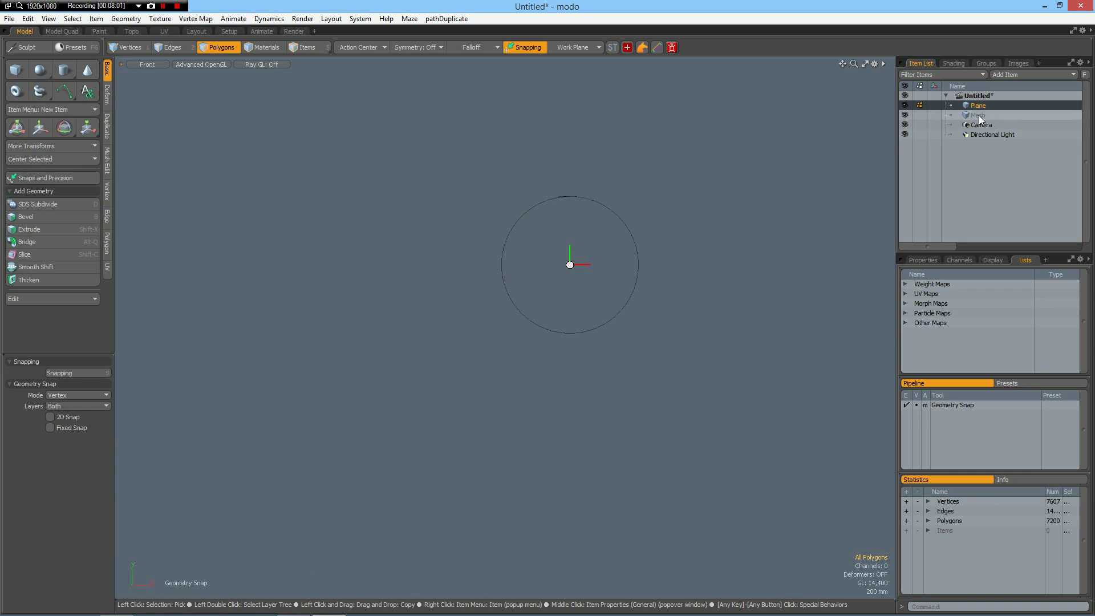
click(979, 115)
scroll(575, 256, up, 4)
alt+drag(557, 304, 540, 330)
click(65, 71)
key(ctrl)
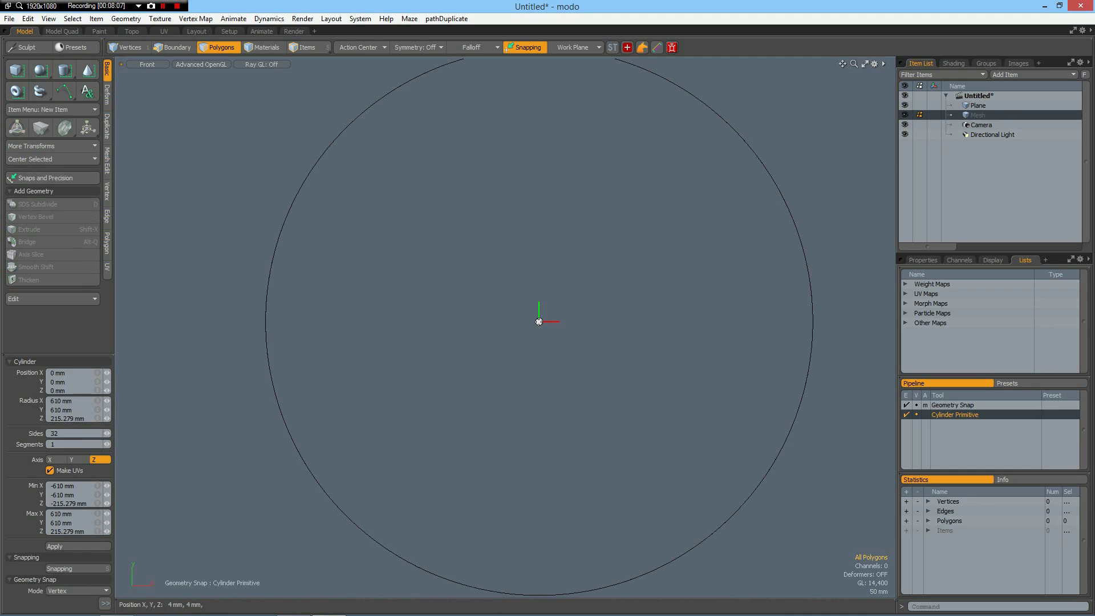
ctrl+drag(539, 321, 593, 322)
click(71, 373)
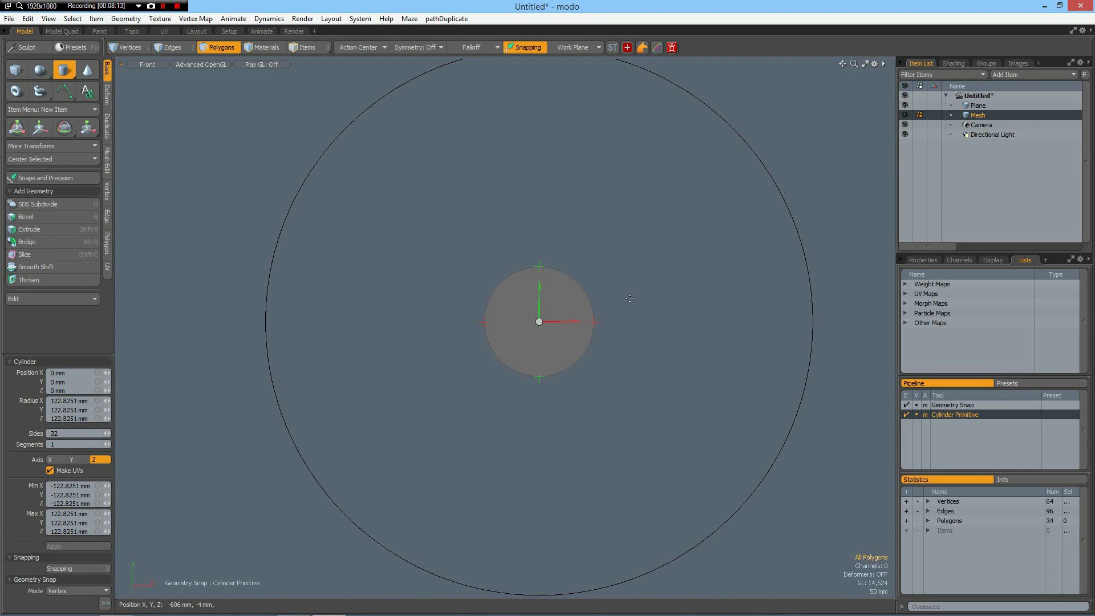
Stretch the cylinder's X radius to about 610 mm and its Y radius out to the ring, and drop the tool
drag(600, 322, 812, 340)
scroll(616, 320, down, 2)
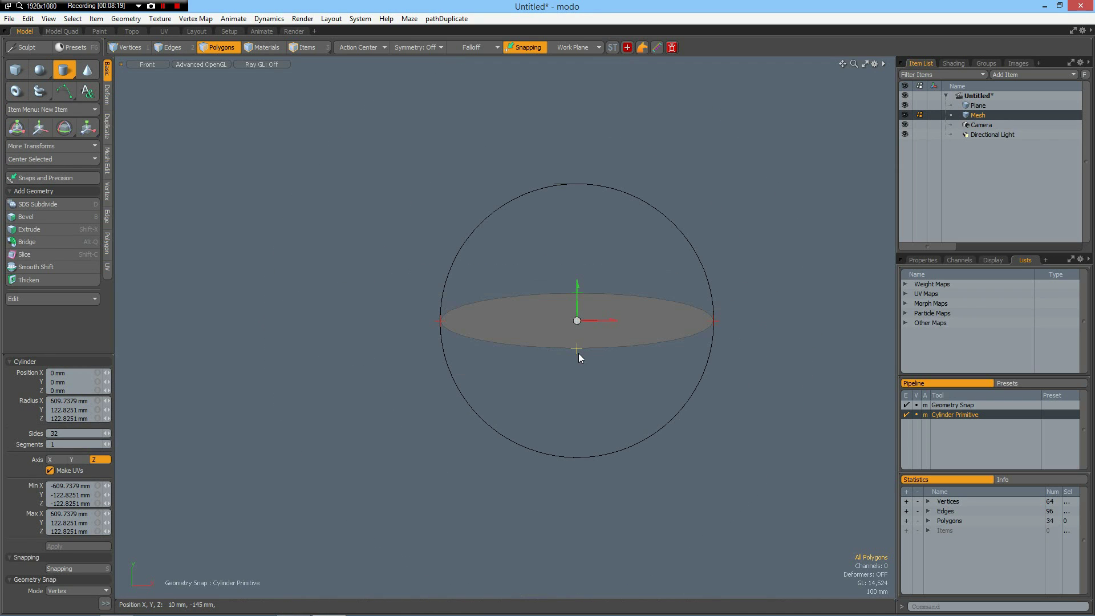
drag(577, 349, 575, 457)
key(space)
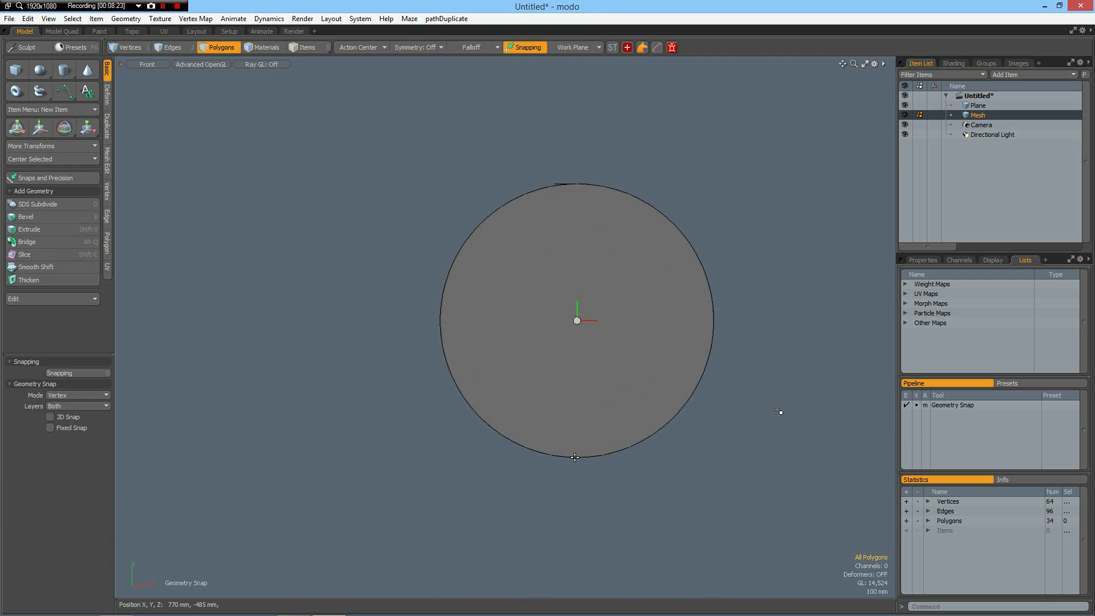
Delete the cylinder's front and back cap polygons so only the outer band is left
key(ctrl+space)
click(809, 382)
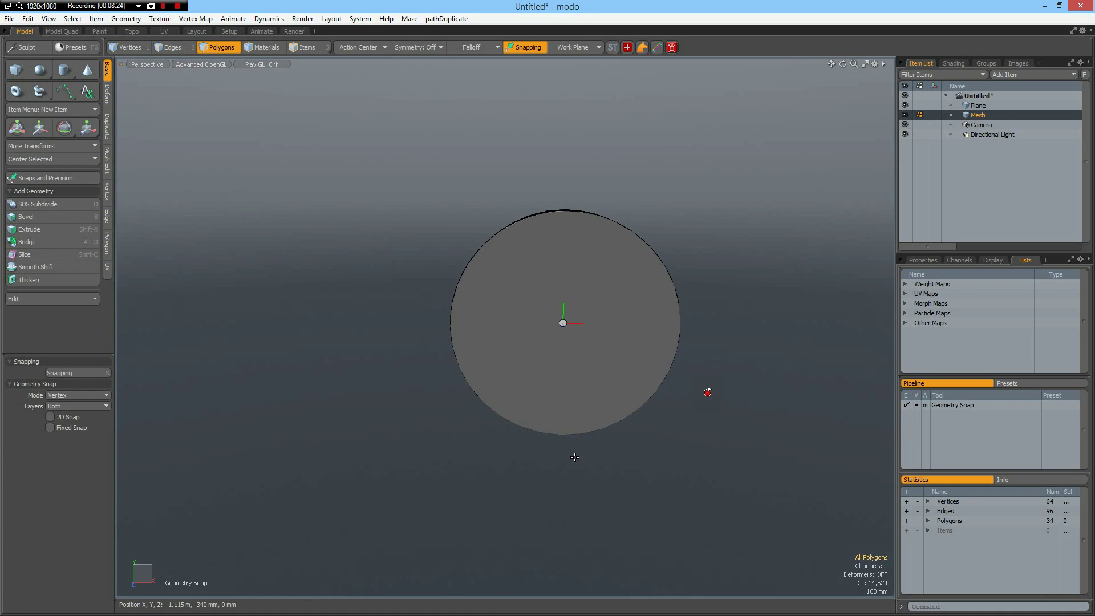
alt+drag(707, 392, 636, 410)
click(521, 366)
alt+drag(658, 366, 530, 372)
shift+click(511, 354)
key(Delete)
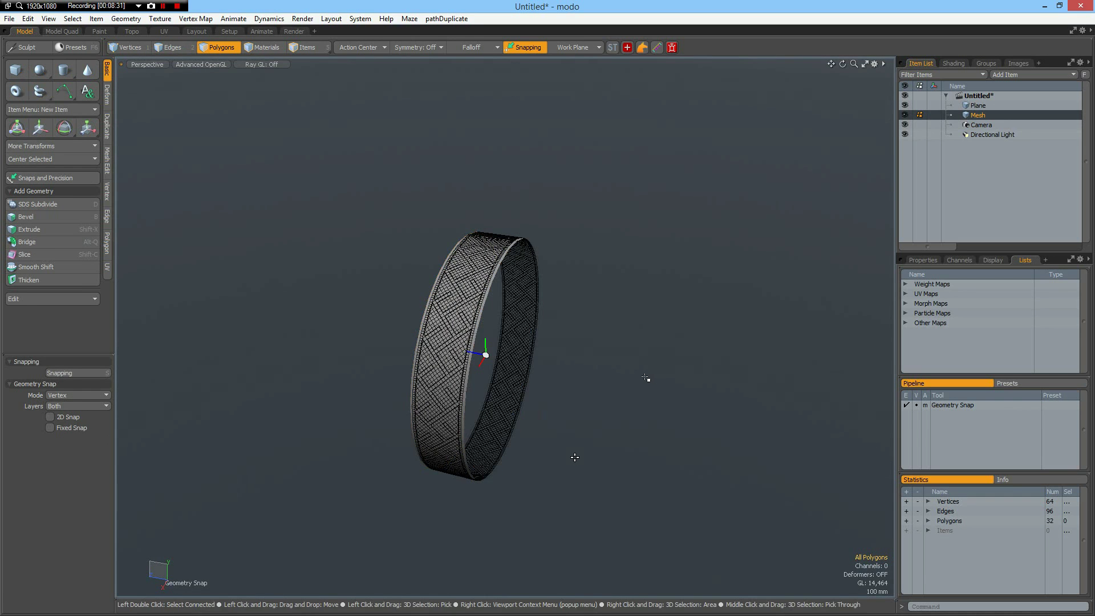
Scale the cylinder band to about 125.5% along Z, then drop the scaling and snapping tools
scroll(465, 319, up, 3)
alt+drag(463, 319, 491, 306)
key(r)
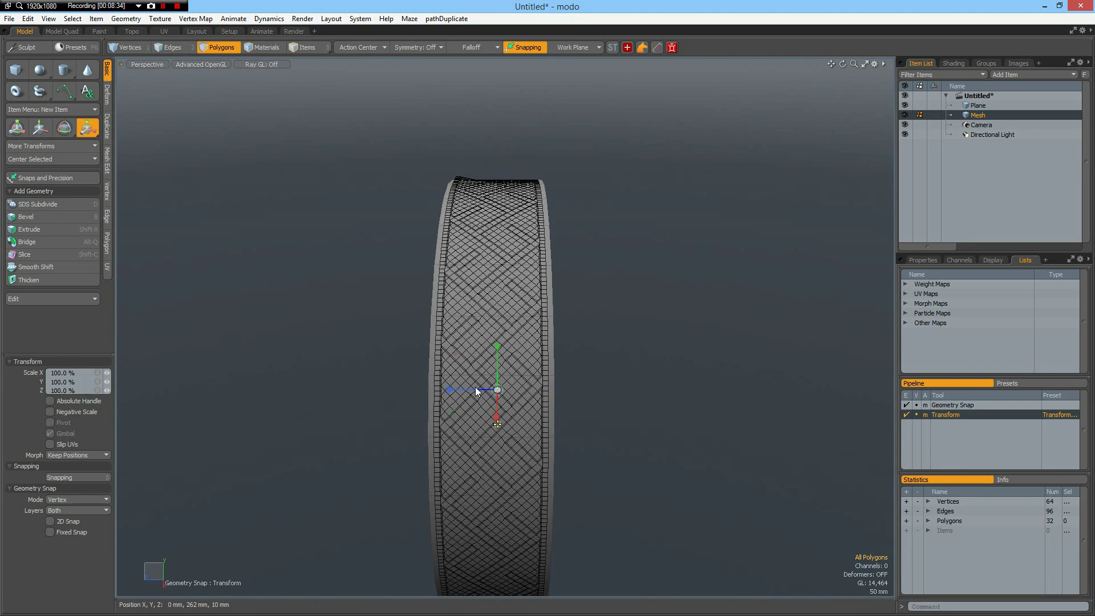
drag(447, 390, 435, 390)
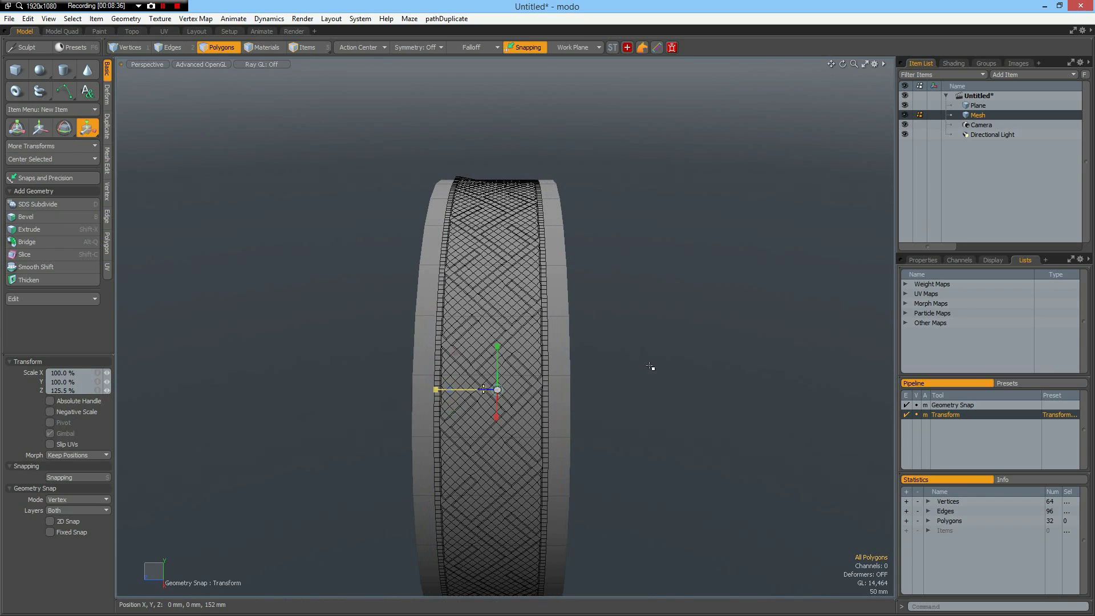
key(space)
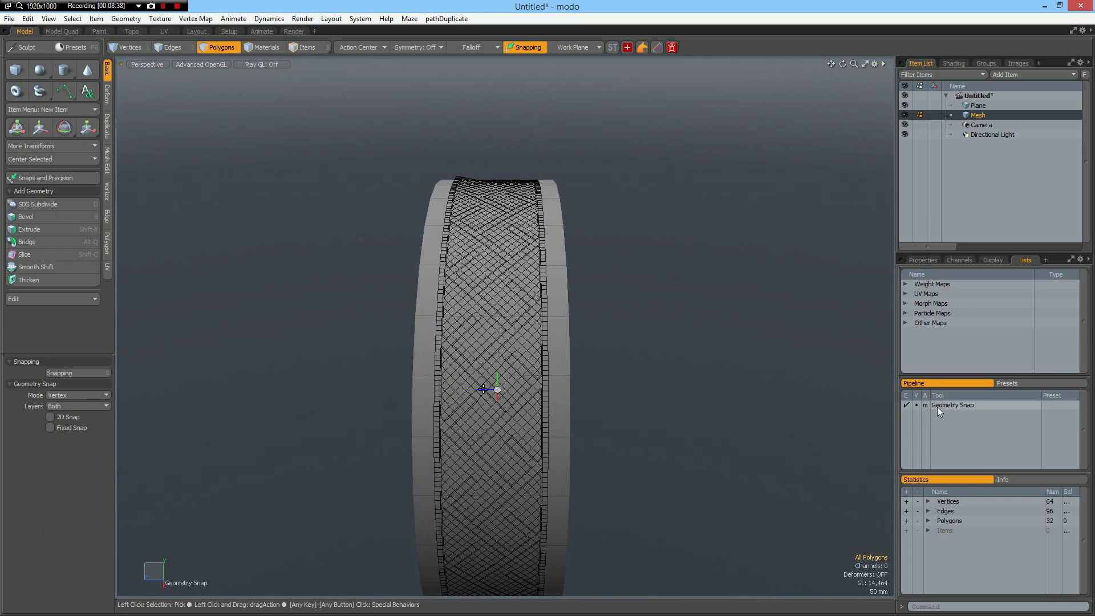
key(Escape)
key(Escape)
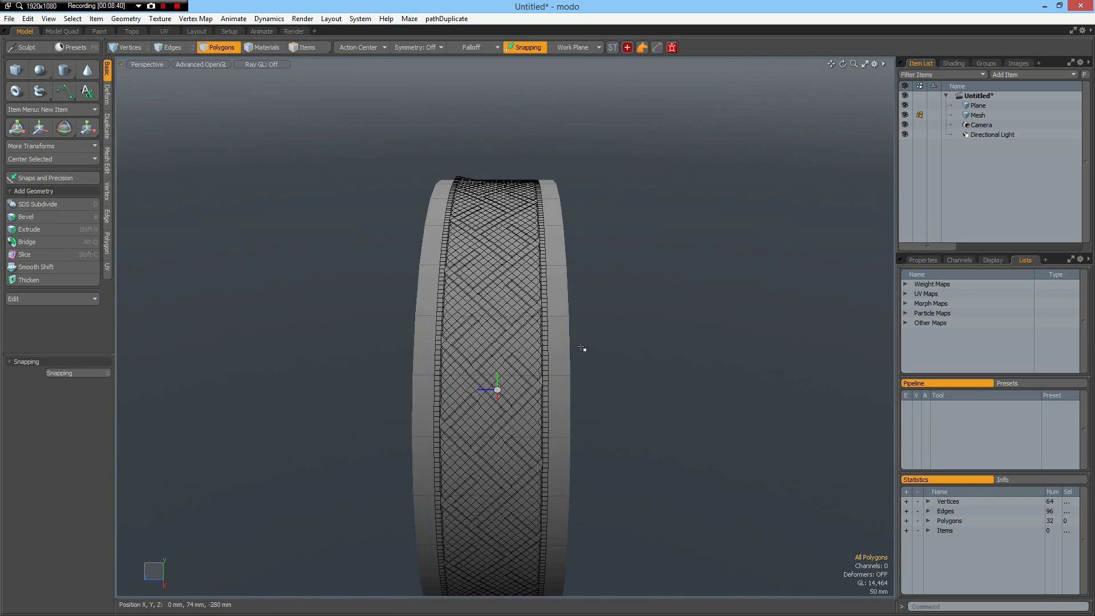
Add one uniform loop slice at 50% around the middle of the cylinder band and clear the edge selection
key(2)
drag(558, 363, 556, 387)
key(alt+c)
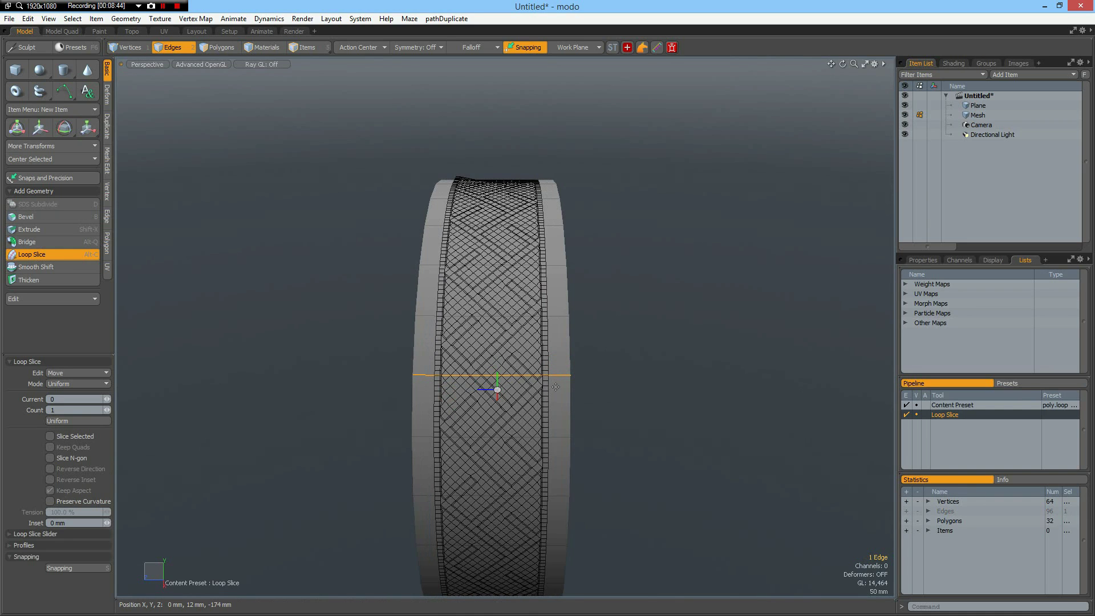
click(228, 401)
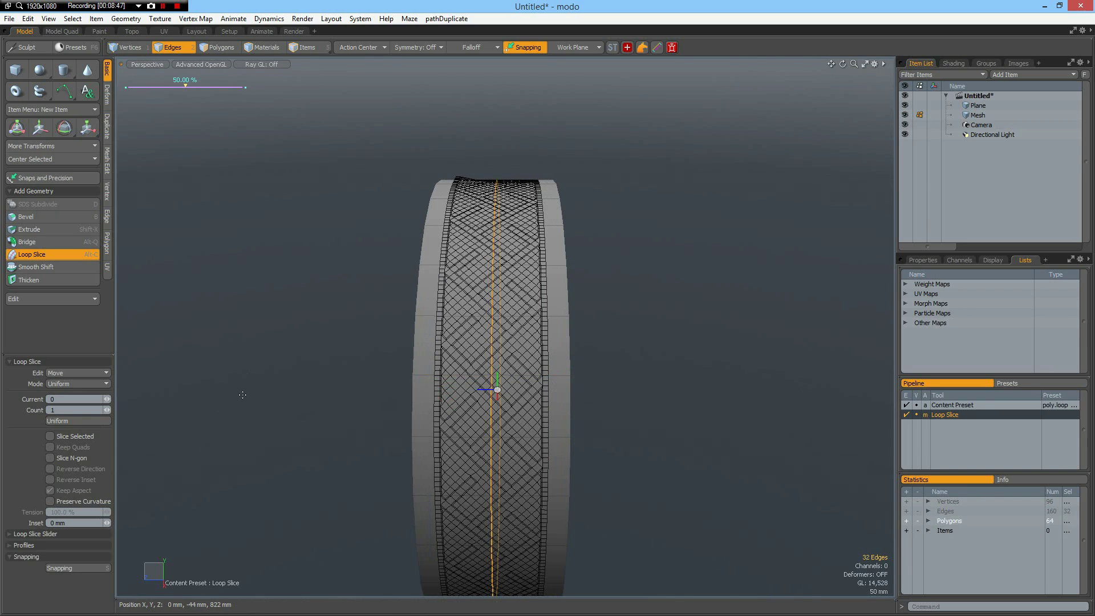
key(space)
click(295, 380)
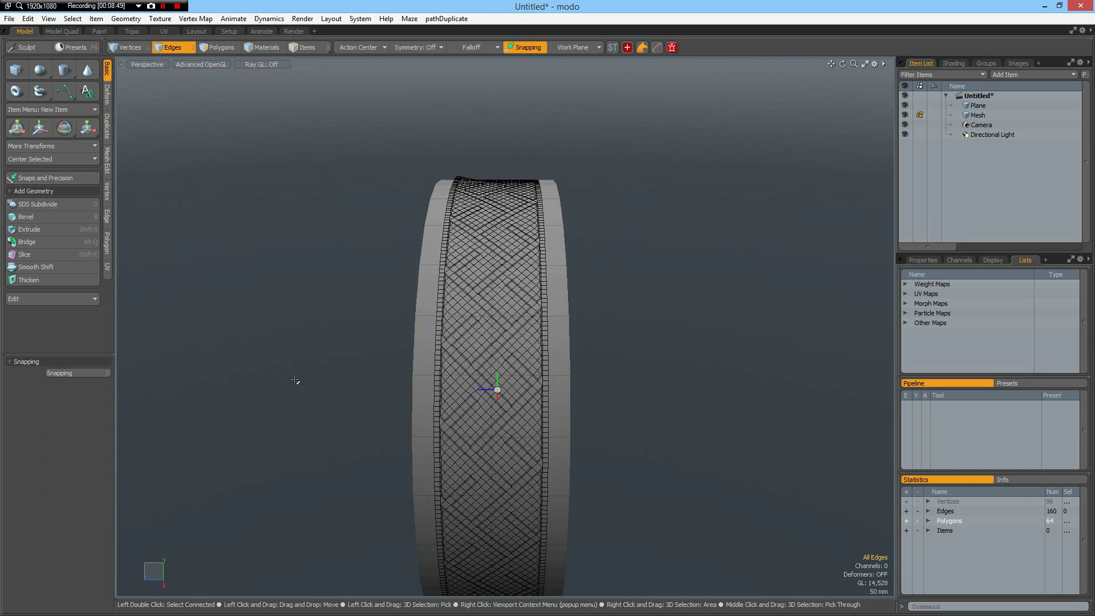
Subdivide the cylinder band four times into a dense, smooth mesh
key(d)
key(d)
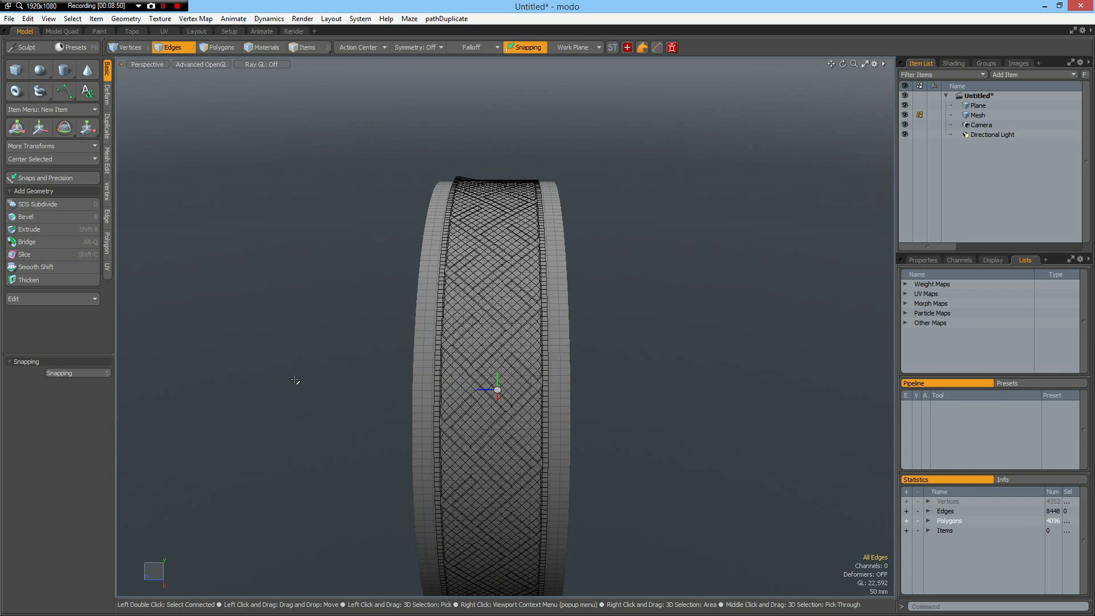
key(d)
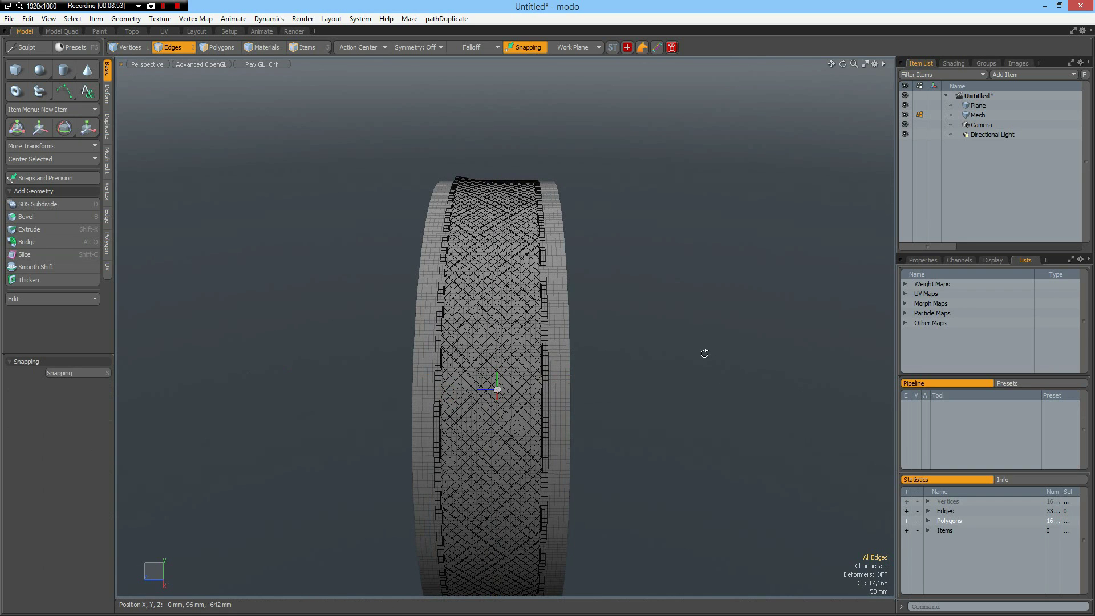
Scale the tread ring in the Plane layer uniformly to 85%
alt+drag(651, 362, 799, 242)
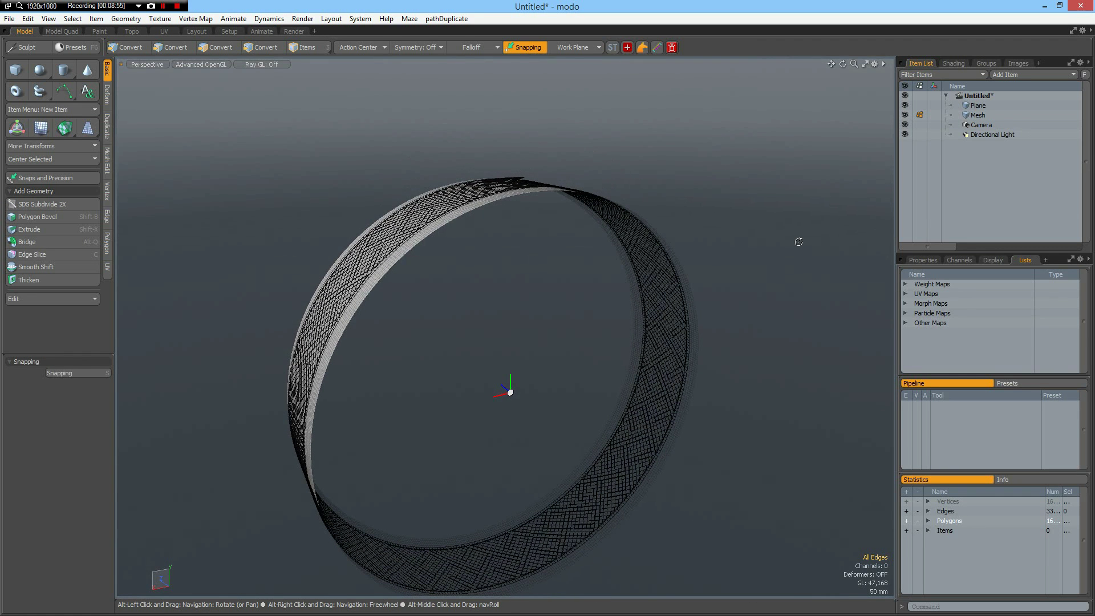
click(968, 105)
alt+drag(547, 358, 523, 354)
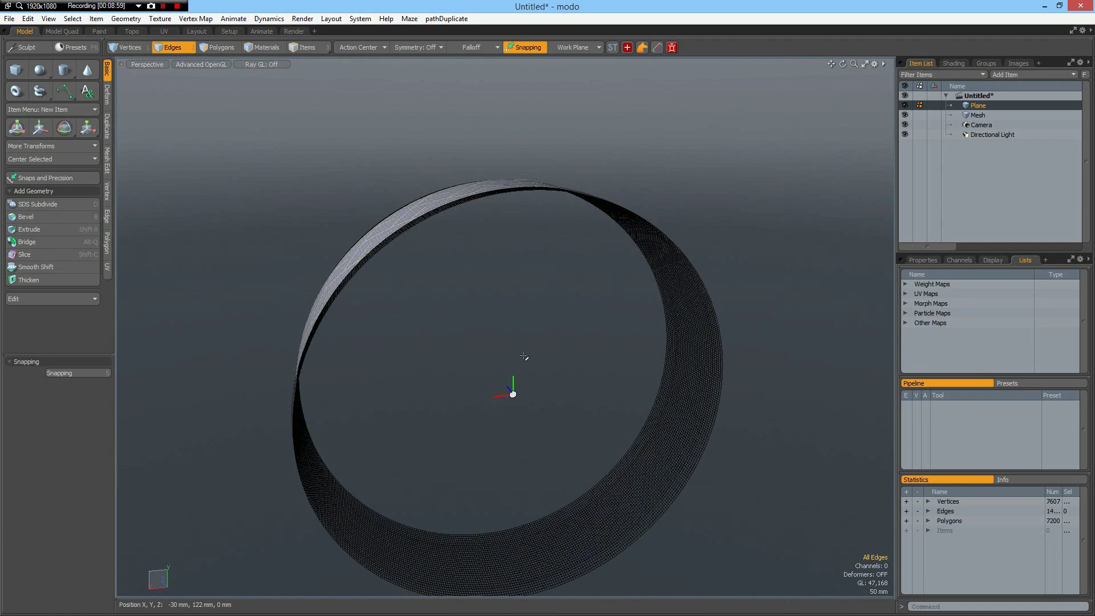
key(y)
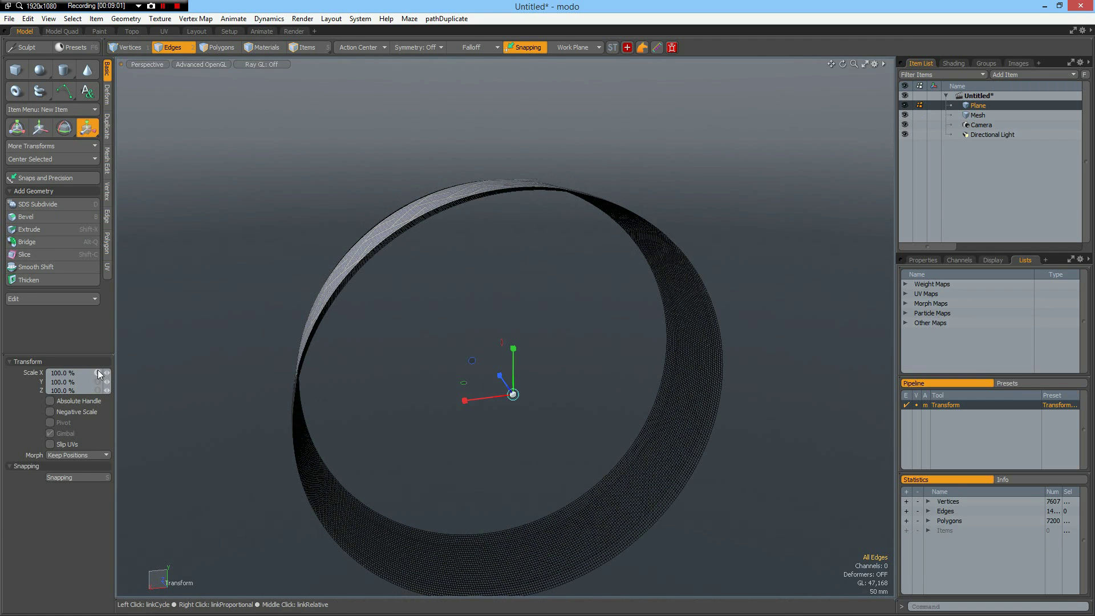
click(99, 374)
key(Return)
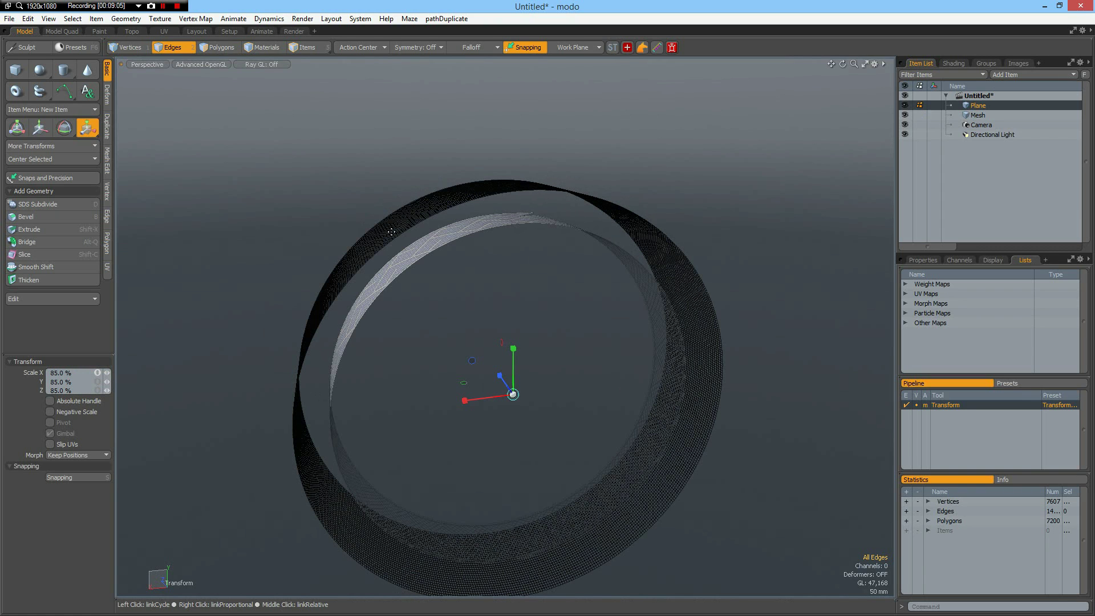
Set the constraint mode to Background with Vector geometry constraint and scale the tread ring with 222% to project it onto the cylinder band
key(F11)
click(454, 212)
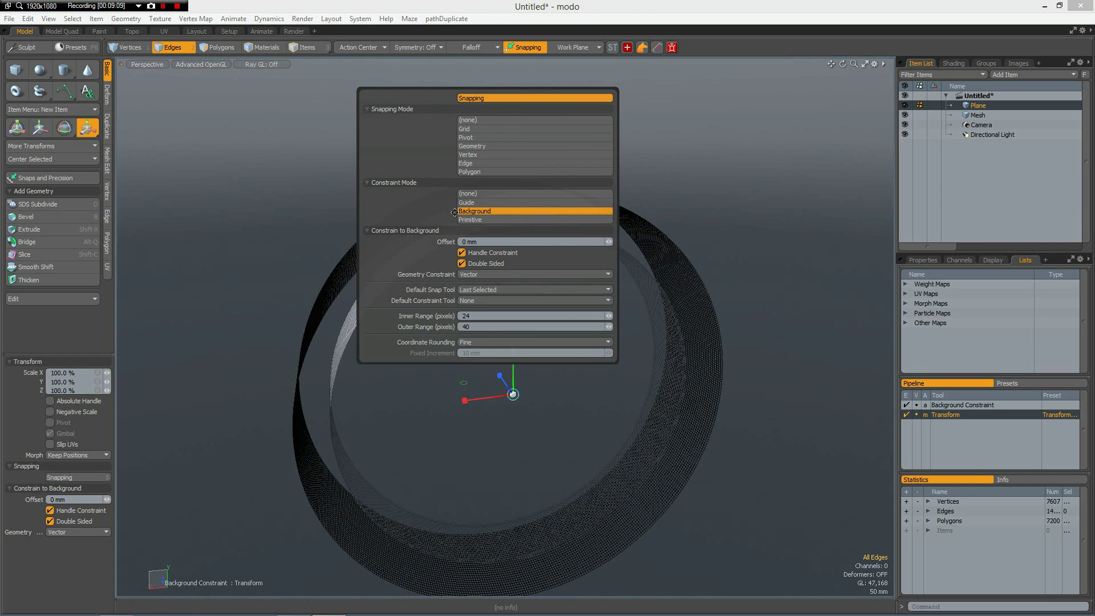
click(261, 144)
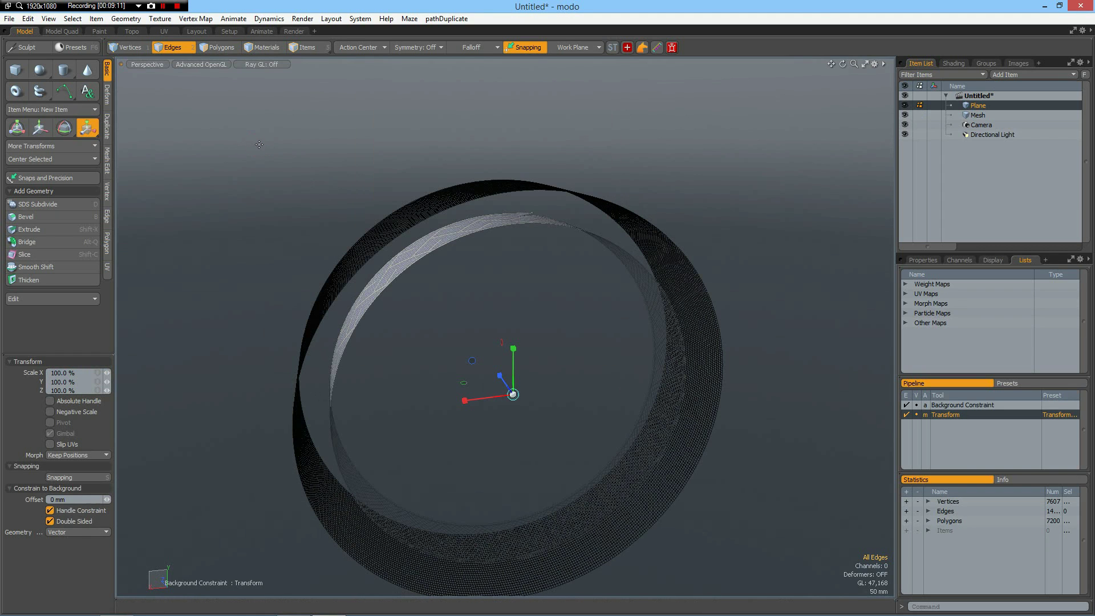
click(97, 373)
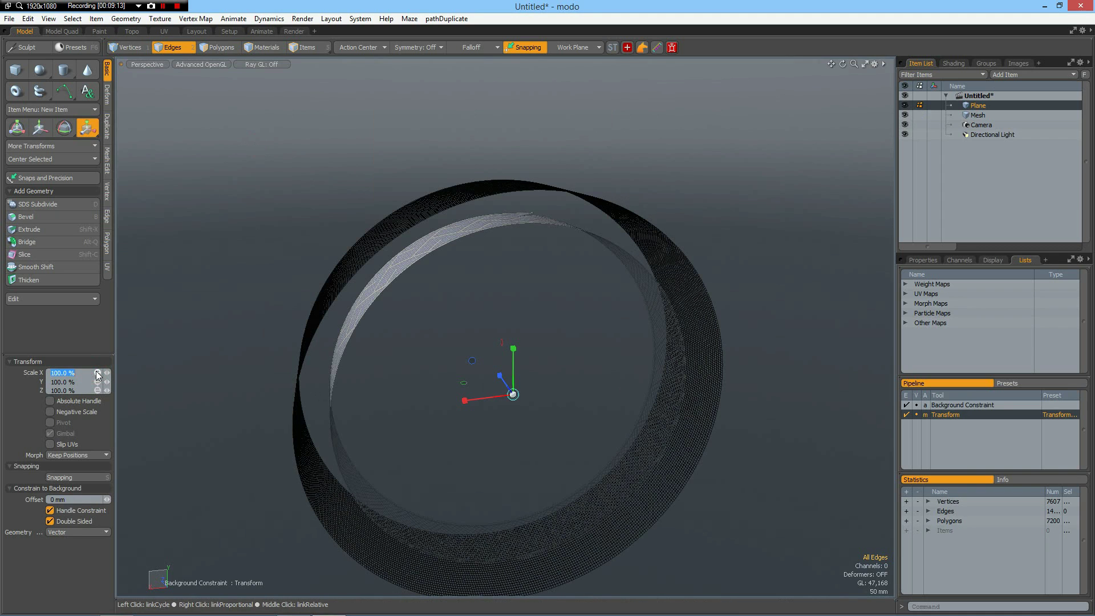
key(Return)
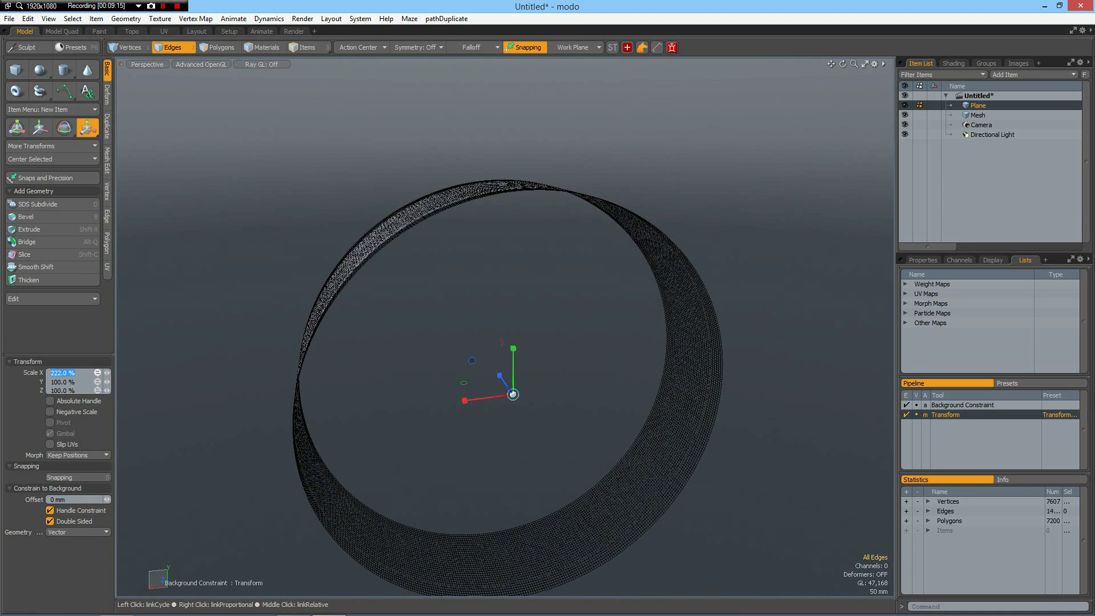
End the scaling and the background constraint, and hide the Mesh layer to leave only the tread ring in view
key(space)
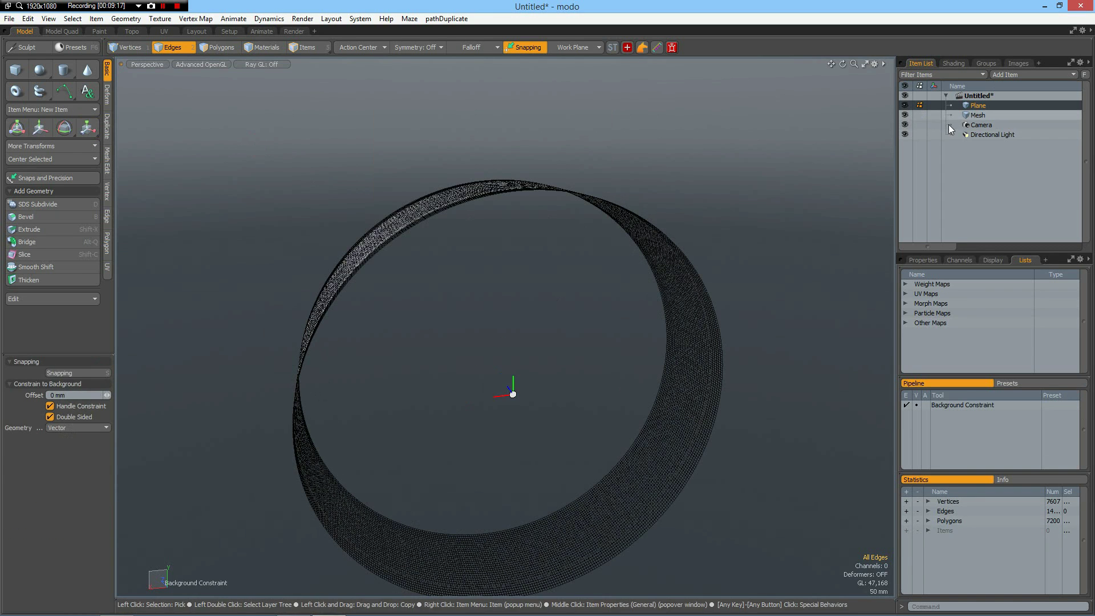
key(space)
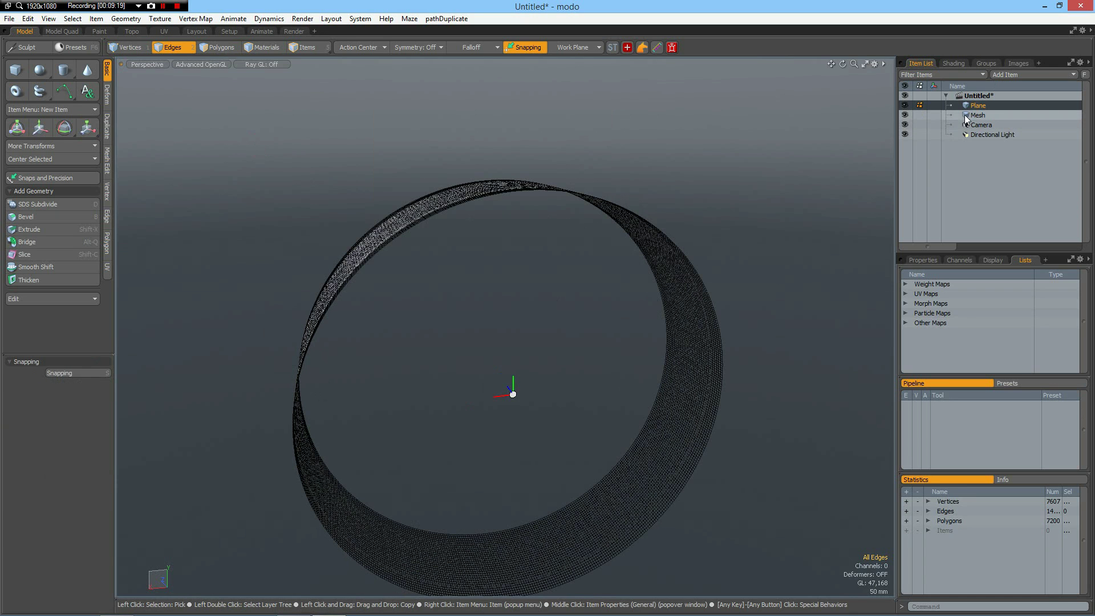
click(906, 115)
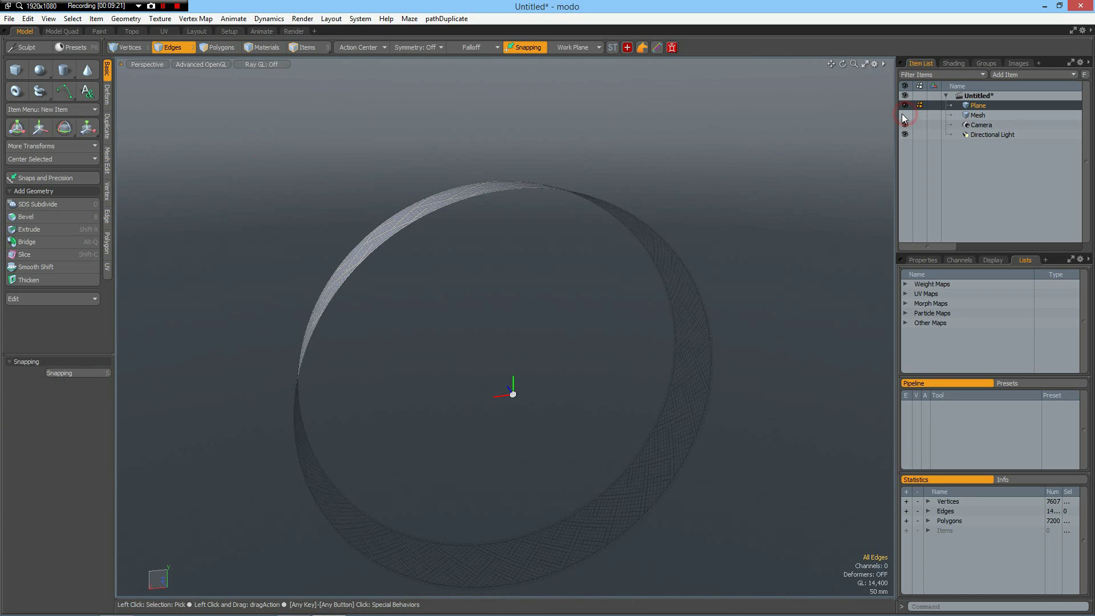
alt+drag(494, 211, 497, 265)
scroll(539, 259, up, 5)
key(Tab)
scroll(513, 291, up, 8)
key(Tab)
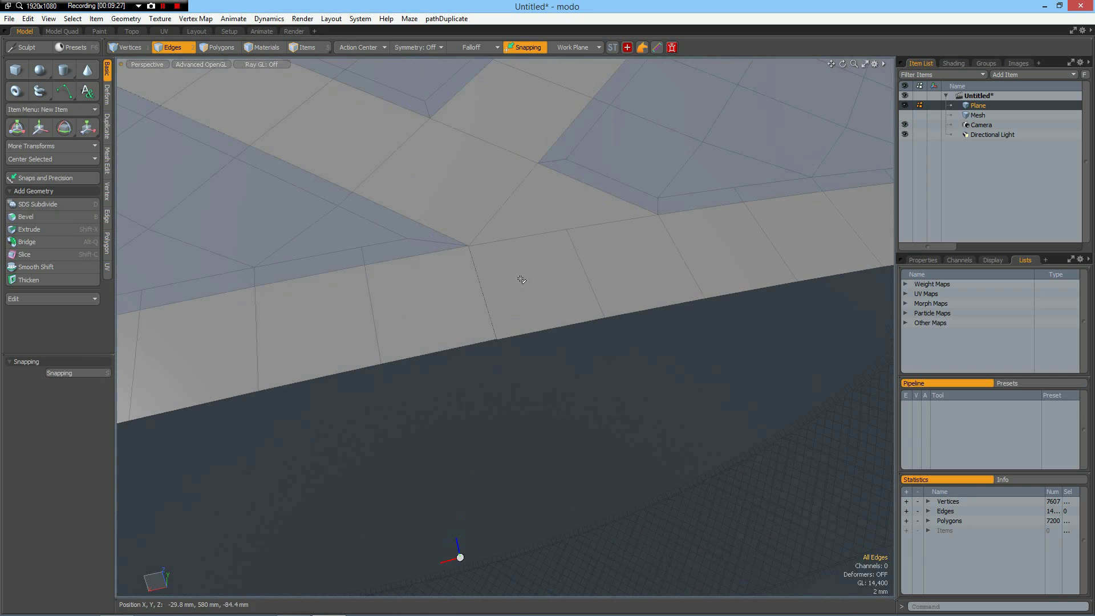
Try to join the separated vertices at one edge of the tread ring's seam and check the result with subdivision toggled
click(502, 320)
mouse_move(531, 264)
alt+mouse_down()
mouse_move(554, 251)
mouse_move(561, 268)
mouse_move(558, 310)
mouse_move(534, 325)
alt+mouse_up()
key(1)
right_drag(535, 319, 566, 353)
key(Home)
scroll(503, 266, down, 5)
key(Tab)
key(Tab)
alt+drag(395, 277, 528, 384)
scroll(497, 166, down, 5)
scroll(496, 167, up, 4)
key(Tab)
key(Tab)
scroll(461, 420, up, 5)
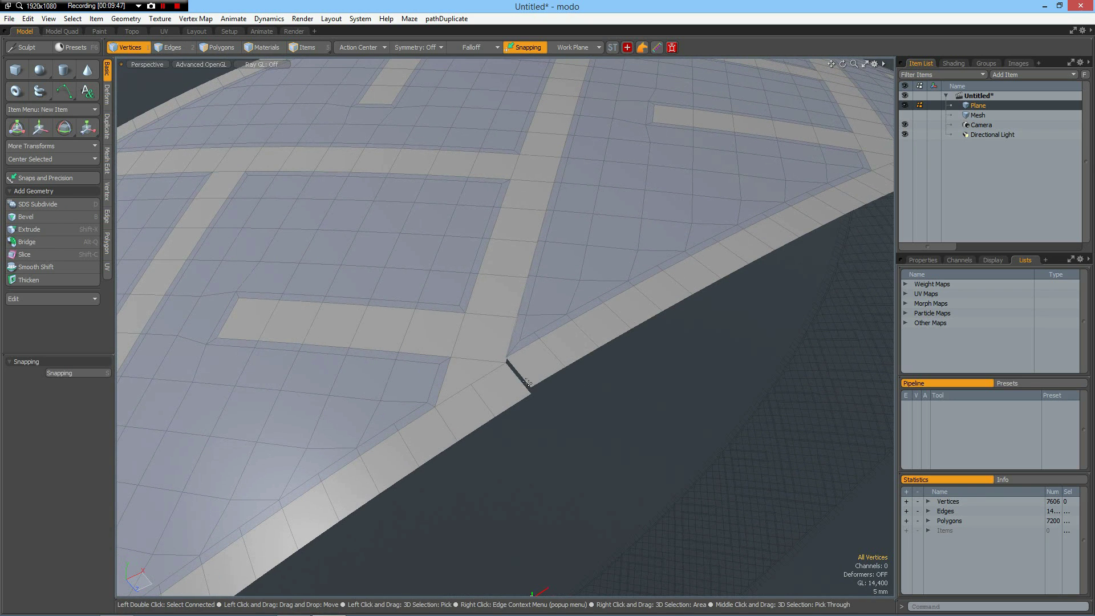
Undo the vertex join at the seam and the subdivision toggles
key(2)
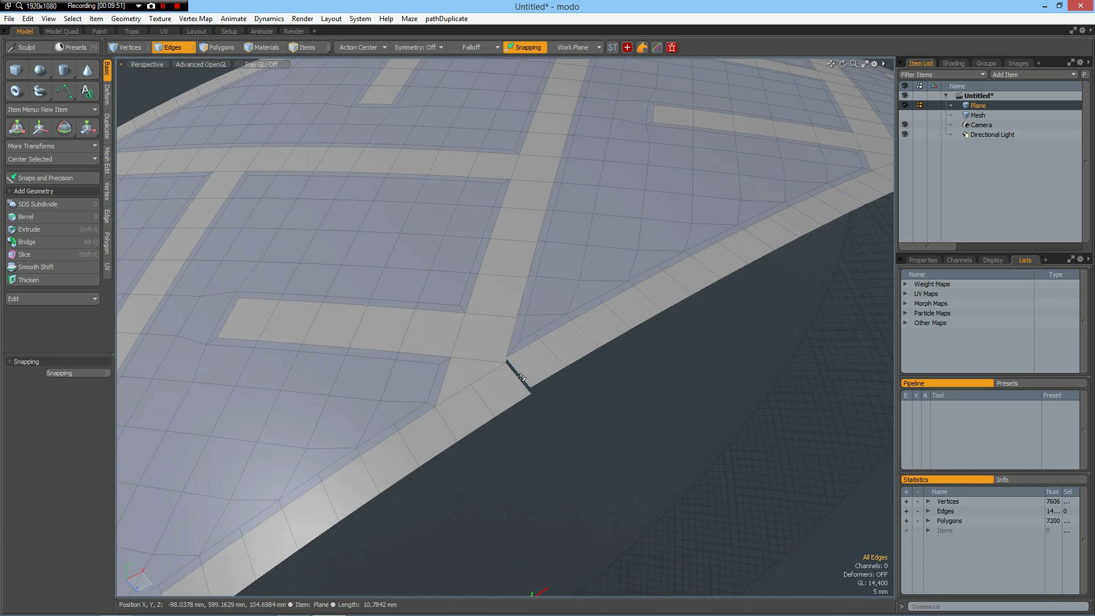
scroll(585, 385, down, 3)
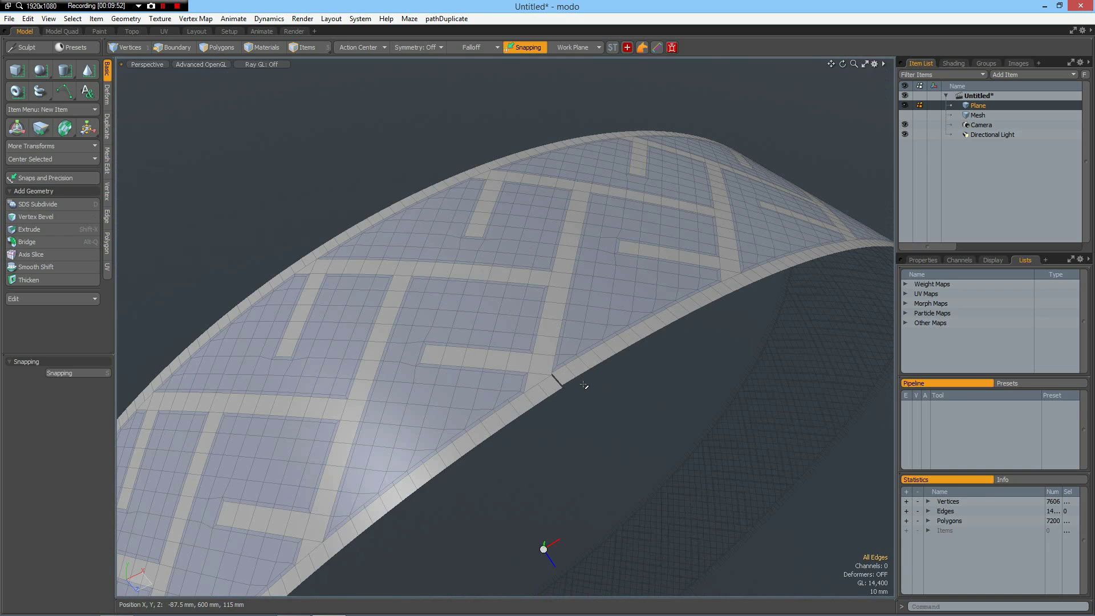
key(ctrl+z)
key(ctrl+z)
key(ctrl+z)
key(ctrl+z)
key(ctrl+z)
key(ctrl+z)
key(ctrl+z)
key(ctrl+z)
key(ctrl+z)
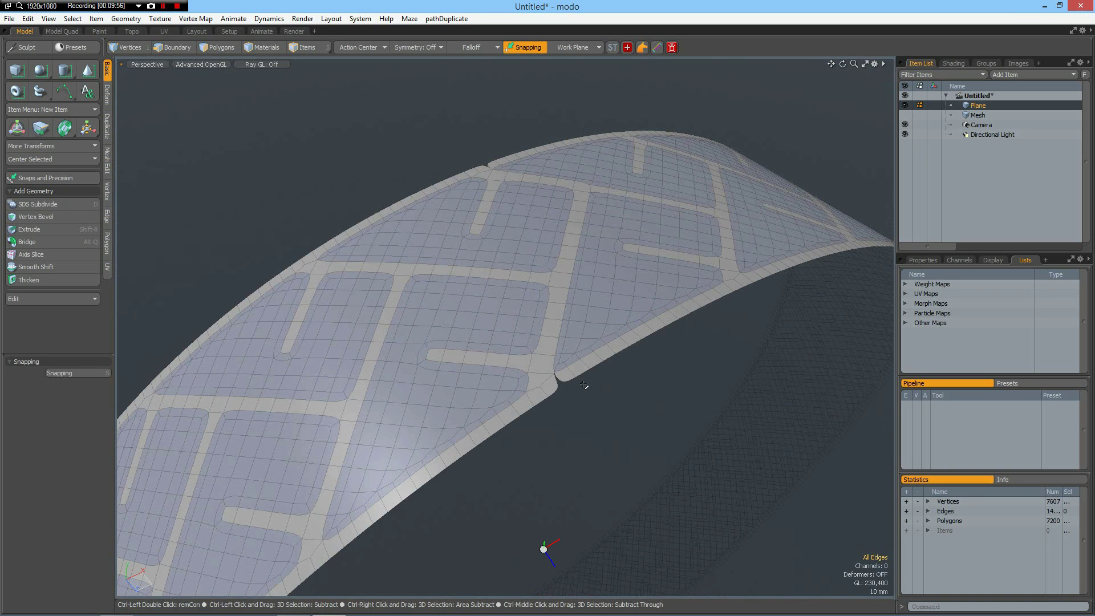
key(ctrl+z)
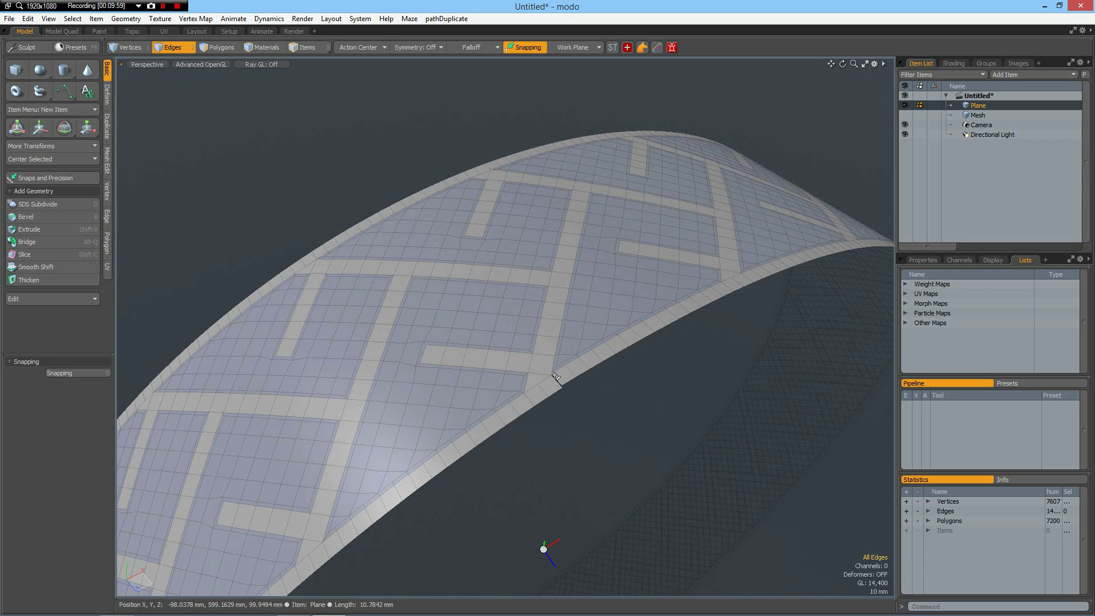
Join the two pairs of separated vertices that bound the seam gap in the tread ring's border strip
scroll(559, 380, up, 2)
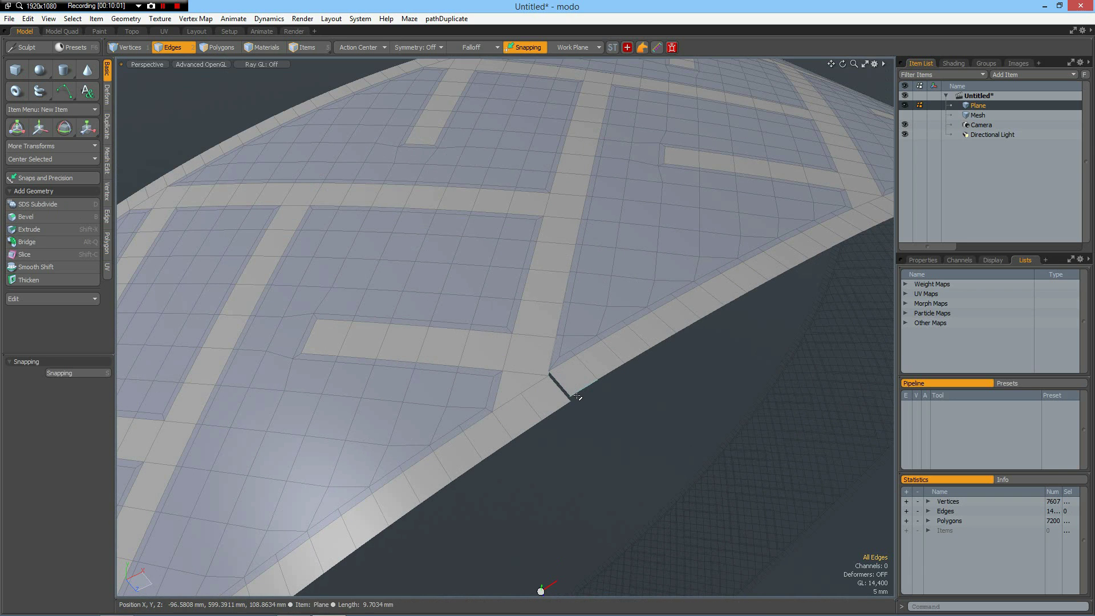
key(1)
click(575, 396)
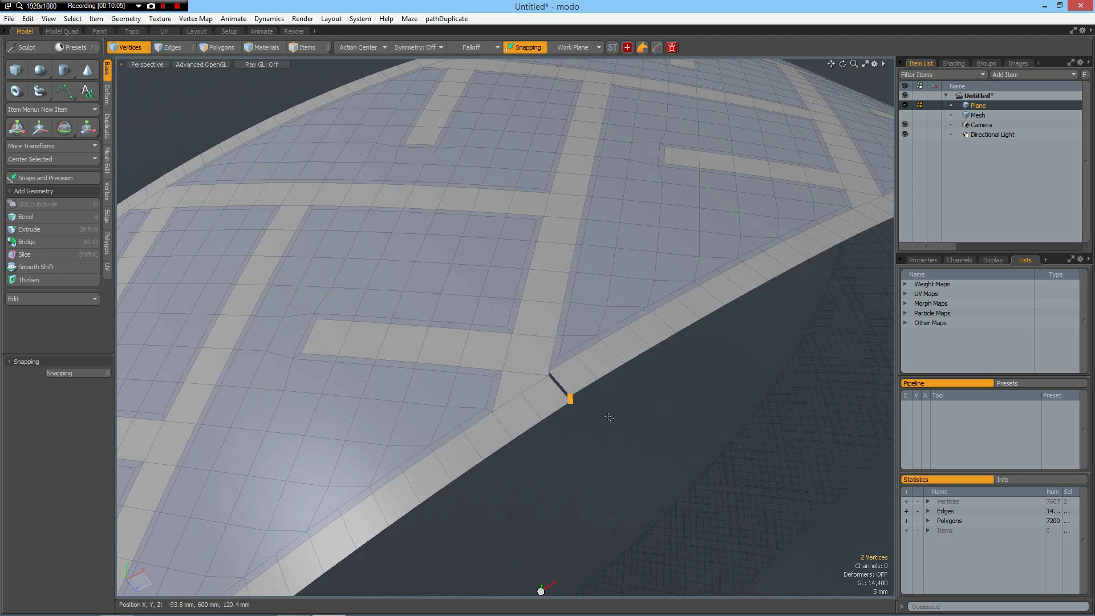
key(Home)
scroll(548, 374, up, 3)
click(546, 367)
shift+click(543, 384)
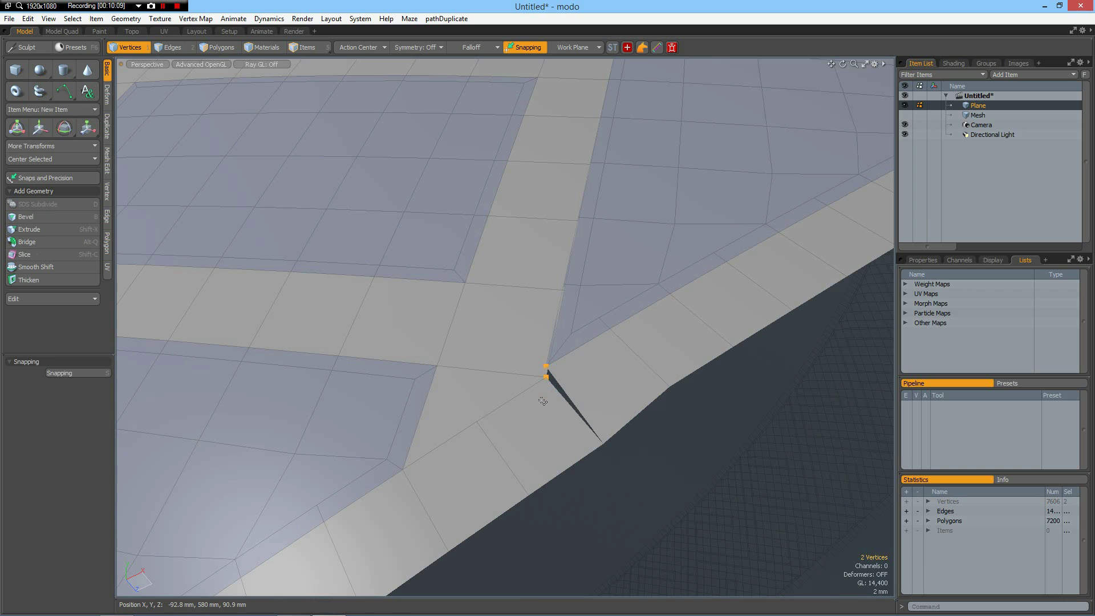
key(Home)
scroll(624, 341, down, 4)
scroll(622, 354, up, 2)
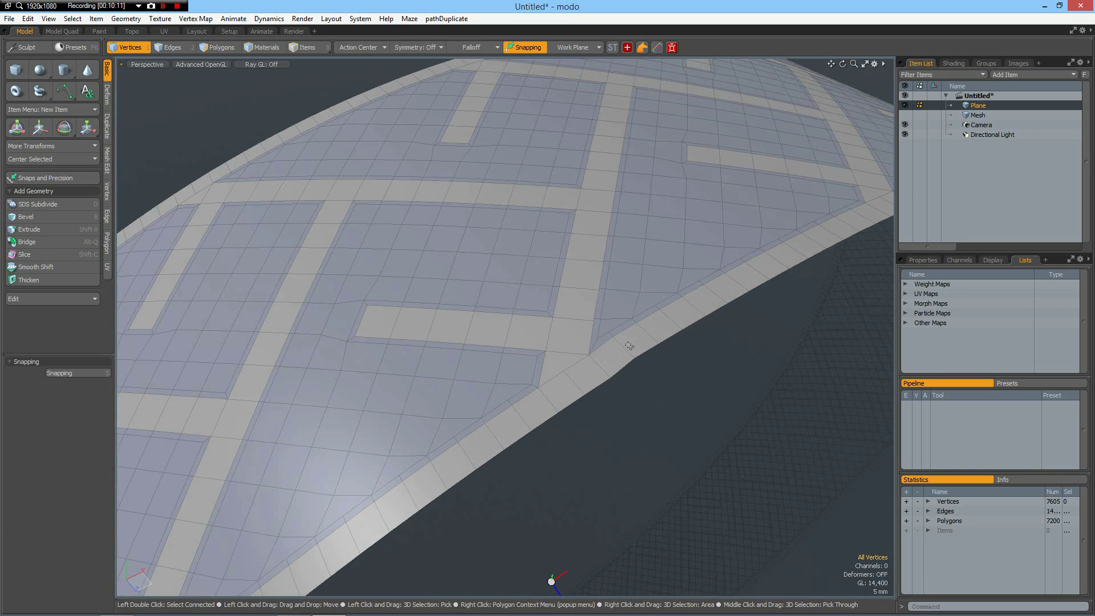
Select the complete polygon loop of the border strip and round it out with Perfect Circle
key(3)
drag(599, 371, 621, 357)
key(l)
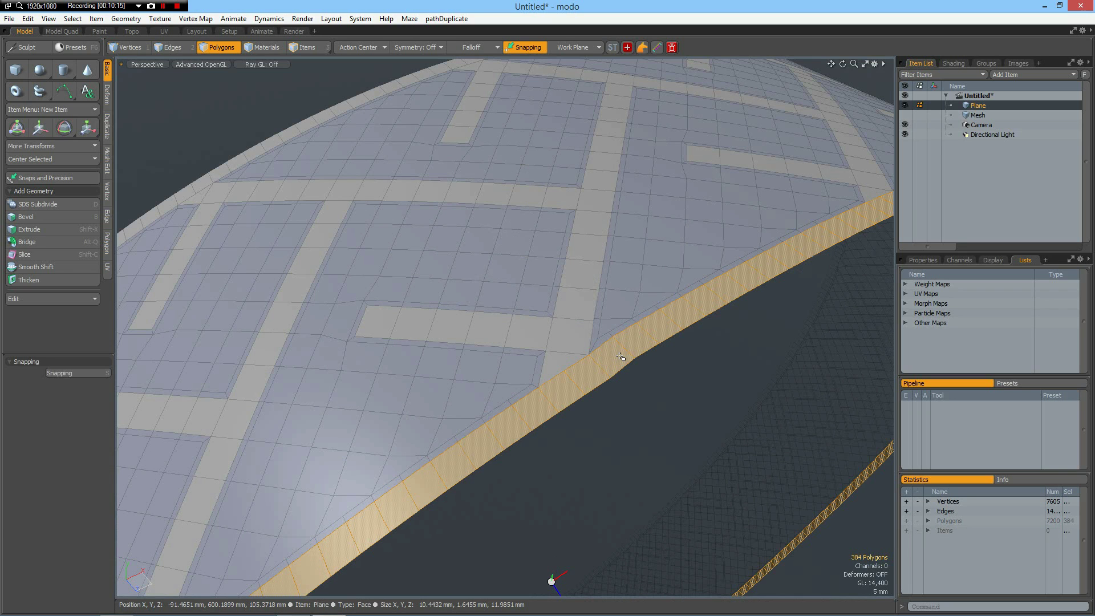
key(ctrl+alt+space)
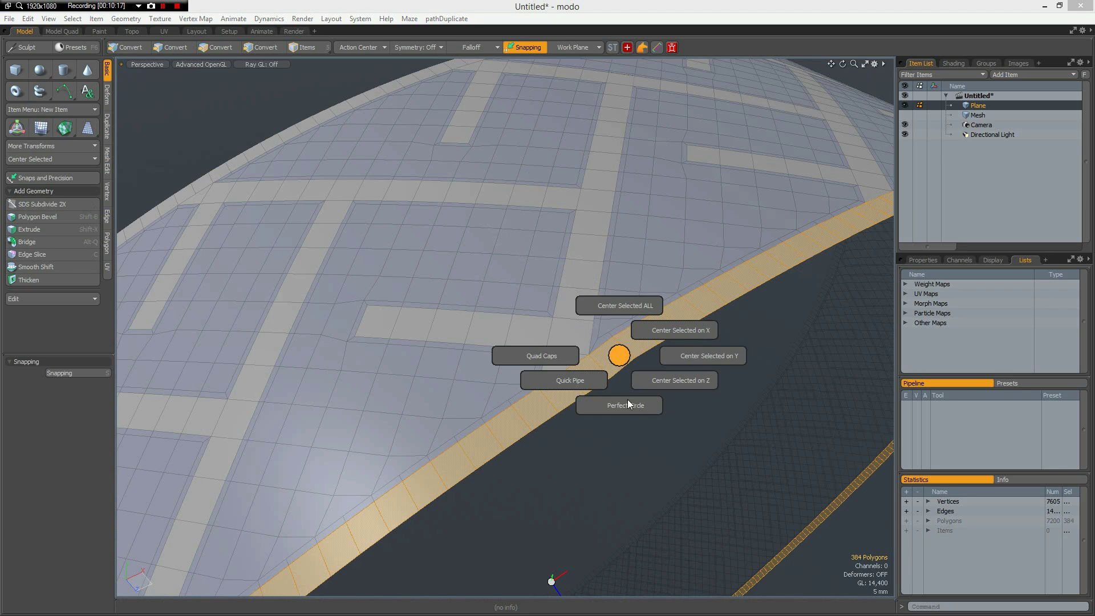
click(630, 407)
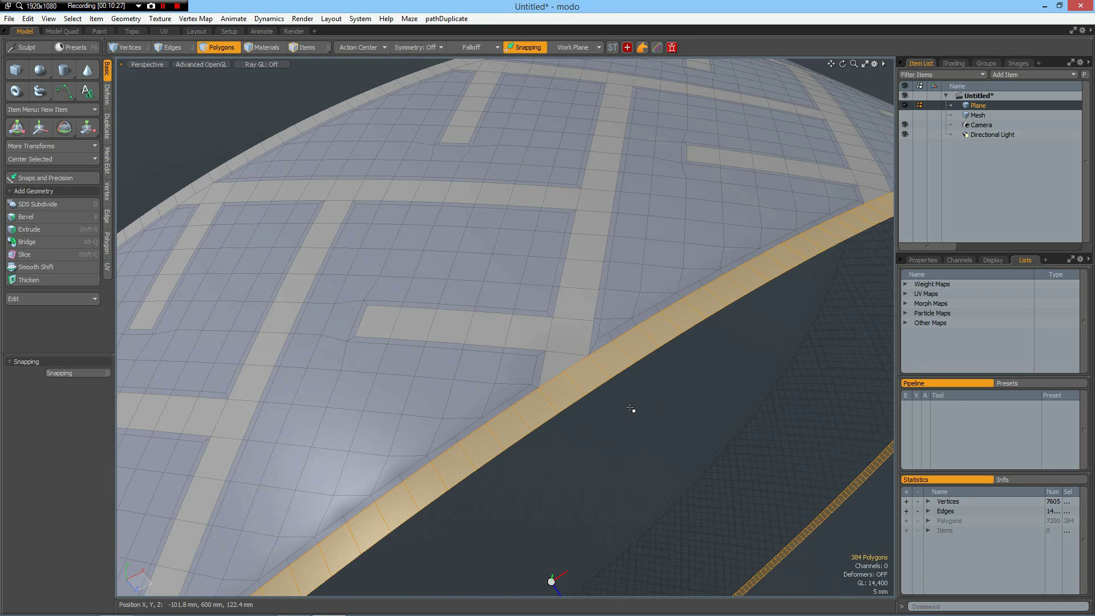
Clear the border polygon selection and turn on subdivision for the tread ring
scroll(653, 386, down, 6)
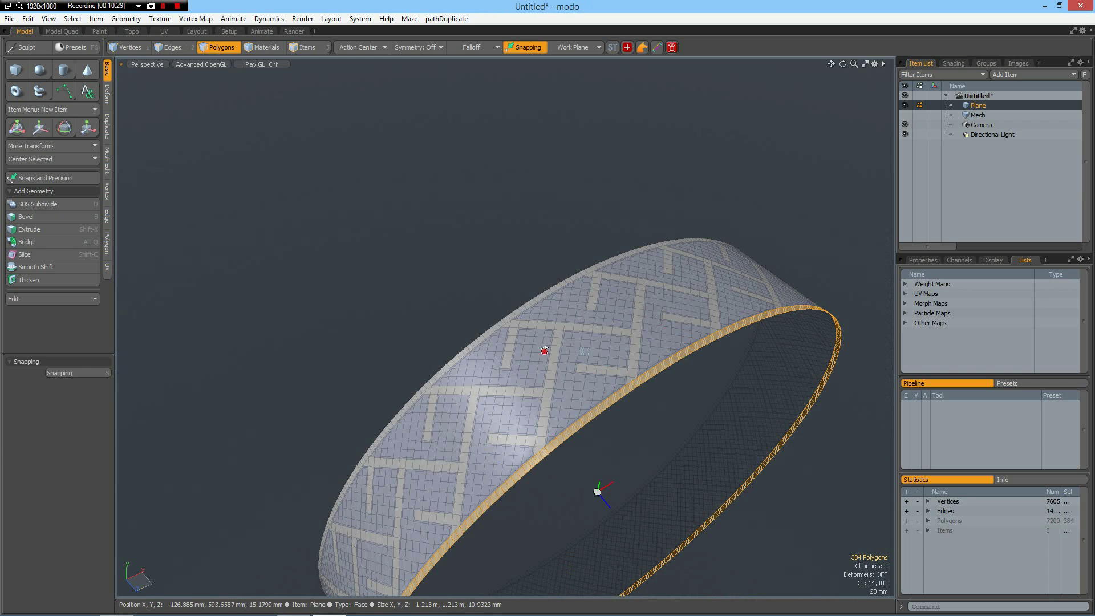
alt+drag(546, 352, 640, 357)
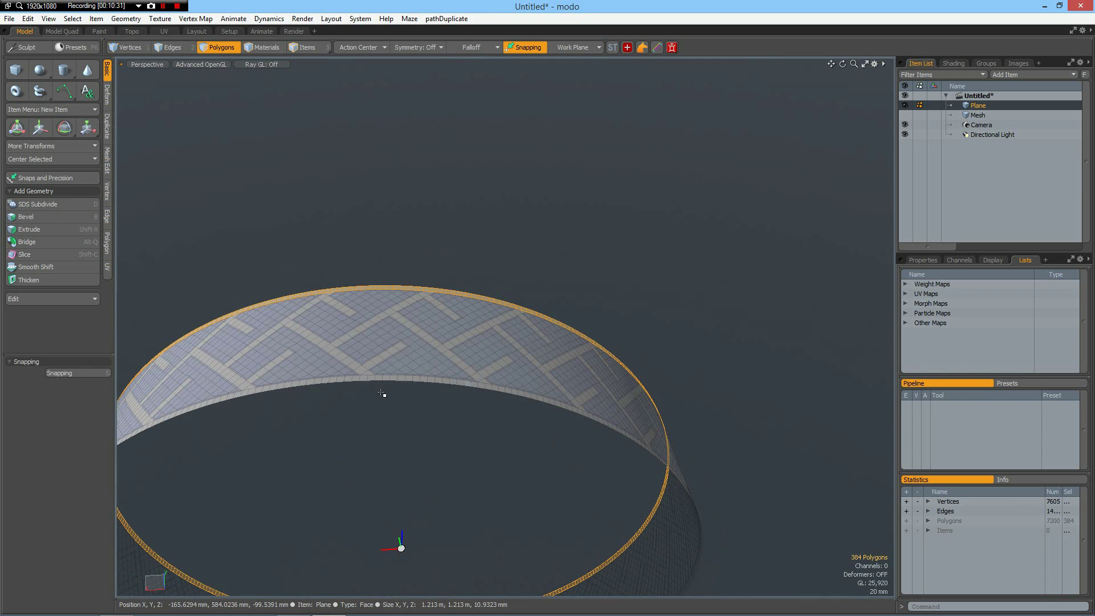
click(394, 408)
click(393, 419)
key(Tab)
Select the open boundary edges running through the seam, merge their vertices within a fixed 1 mm distance, and clear the selection
scroll(354, 378, up, 4)
key(2)
double_click(397, 388)
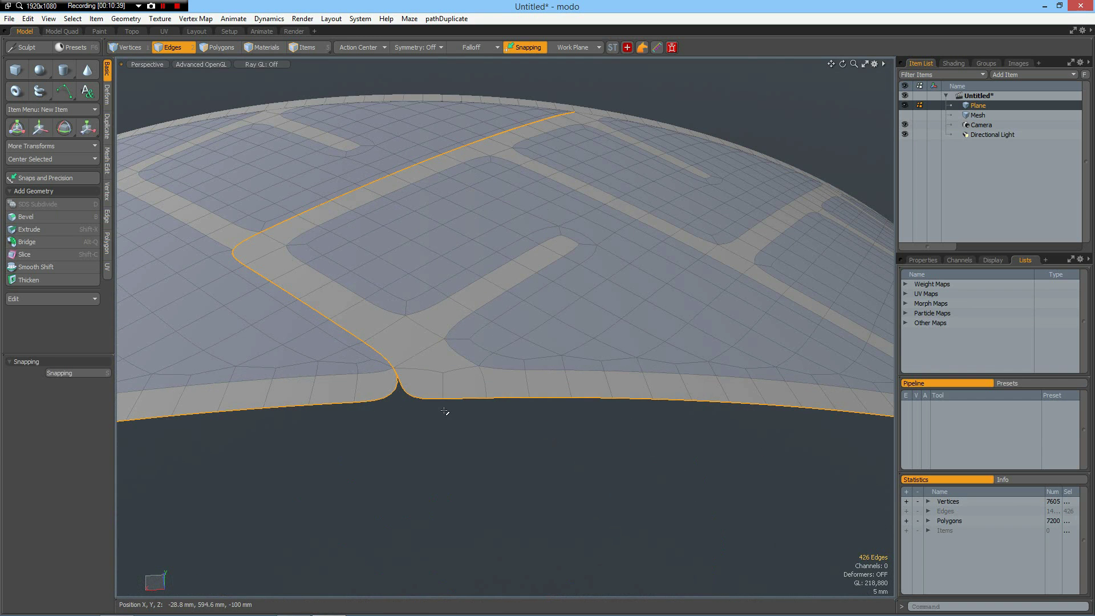
click(107, 191)
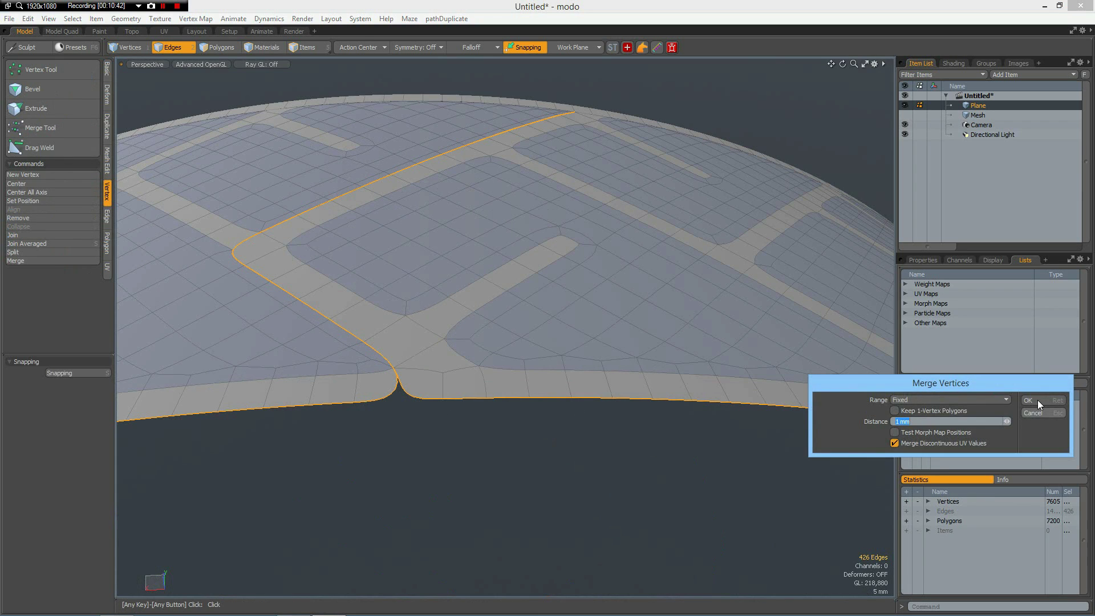
click(1038, 401)
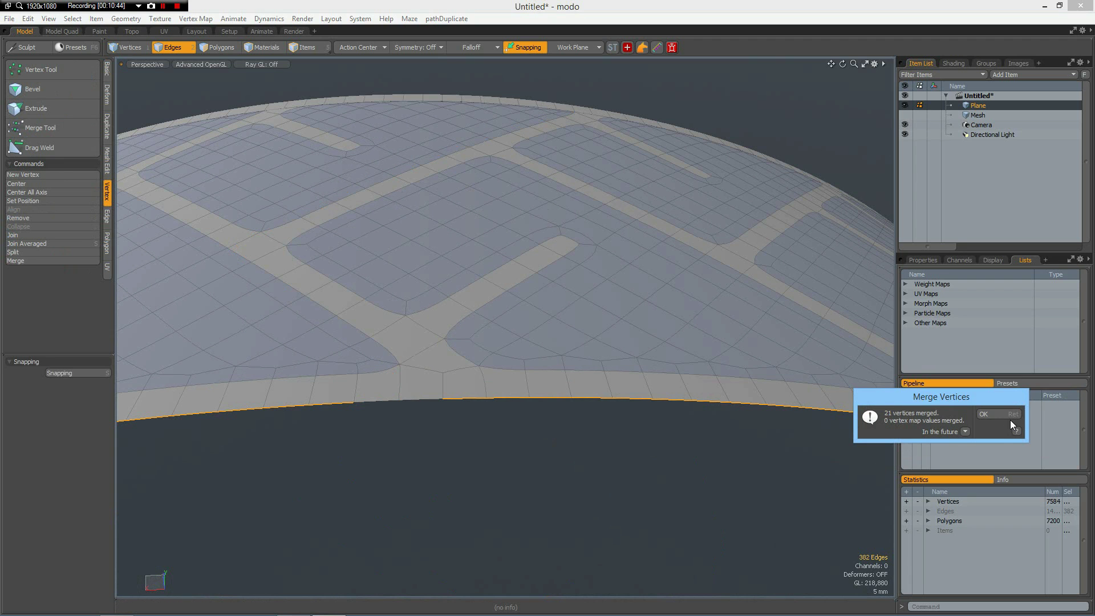
click(992, 415)
click(533, 481)
In the top view, add a linear falloff about 120 mm long from the tread's centre line to just past one edge
scroll(619, 440, down, 6)
mouse_move(567, 472)
alt+mouse_down()
mouse_move(779, 441)
mouse_move(731, 372)
mouse_move(609, 489)
mouse_move(555, 482)
alt+mouse_up()
alt+shift+drag(596, 428, 601, 301)
alt+drag(474, 386, 483, 369)
key(KP_1)
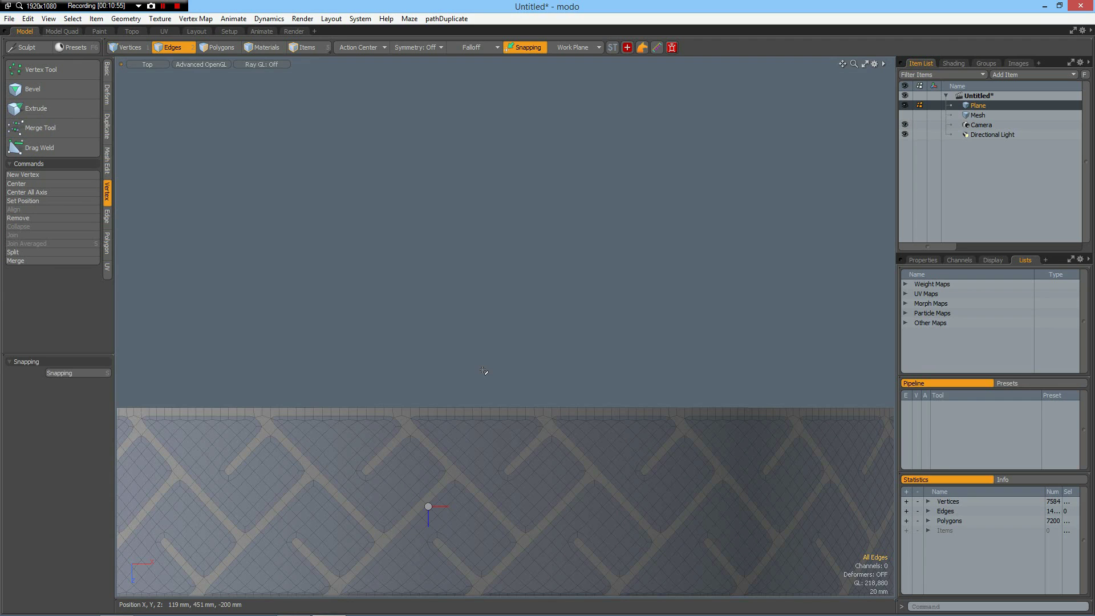
key(a)
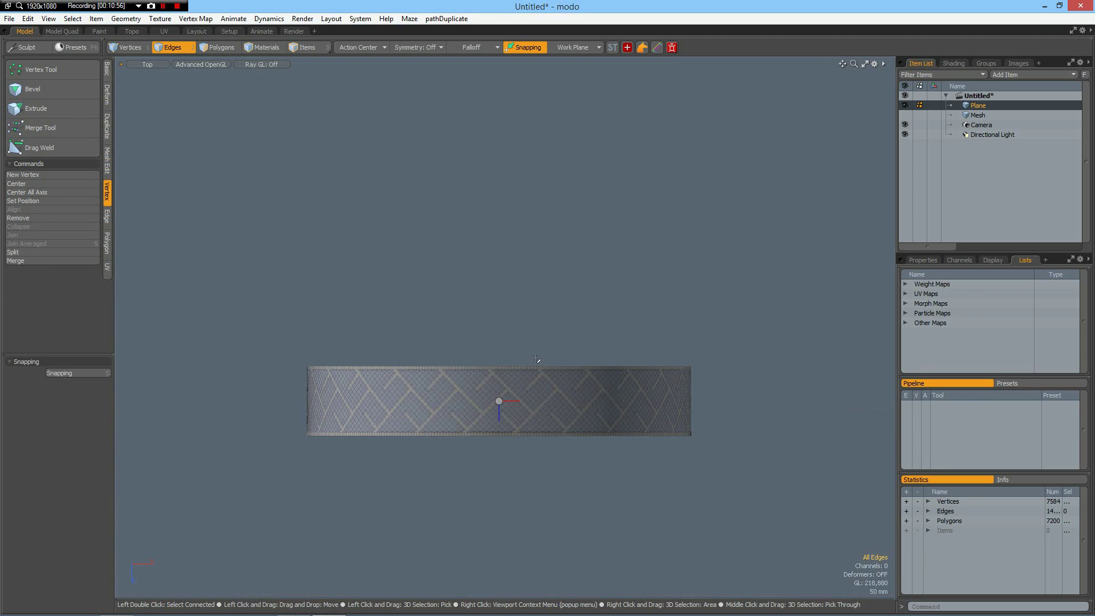
scroll(512, 404, up, 3)
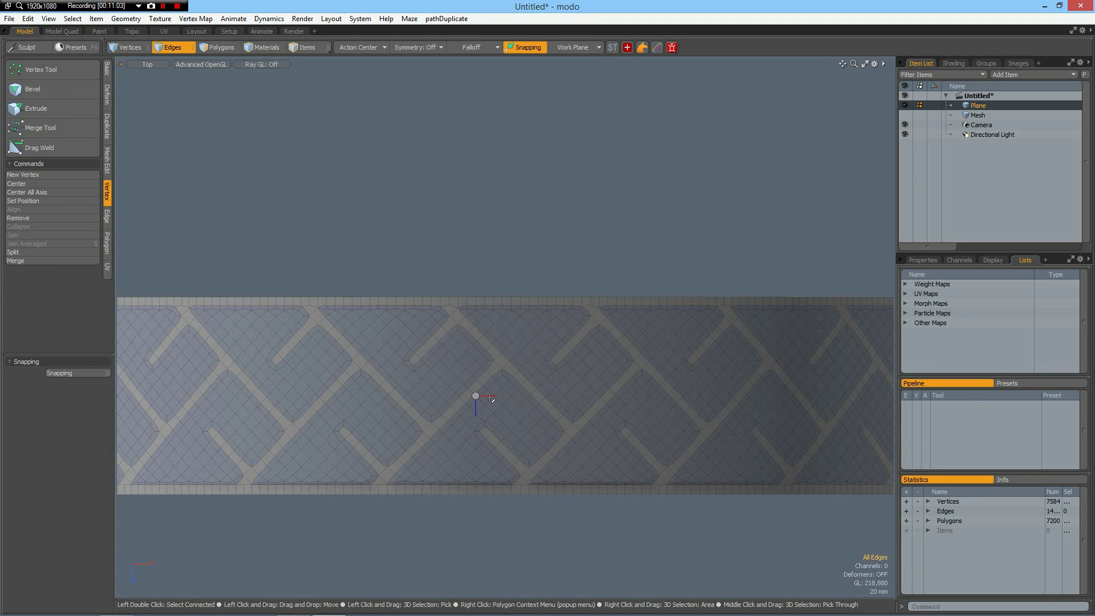
alt+shift+drag(491, 400, 513, 331)
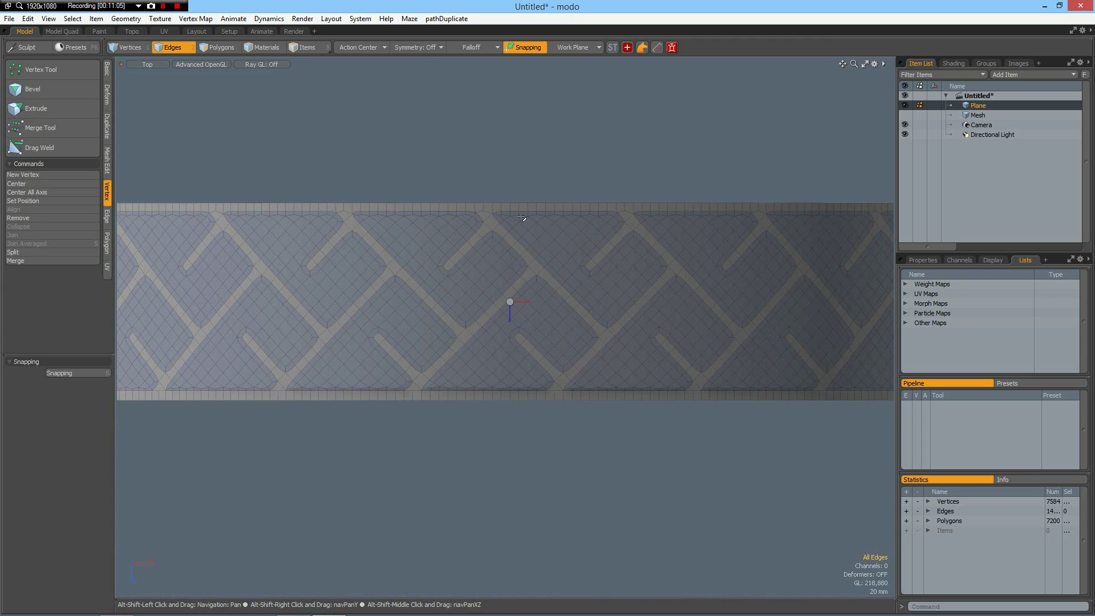
click(481, 46)
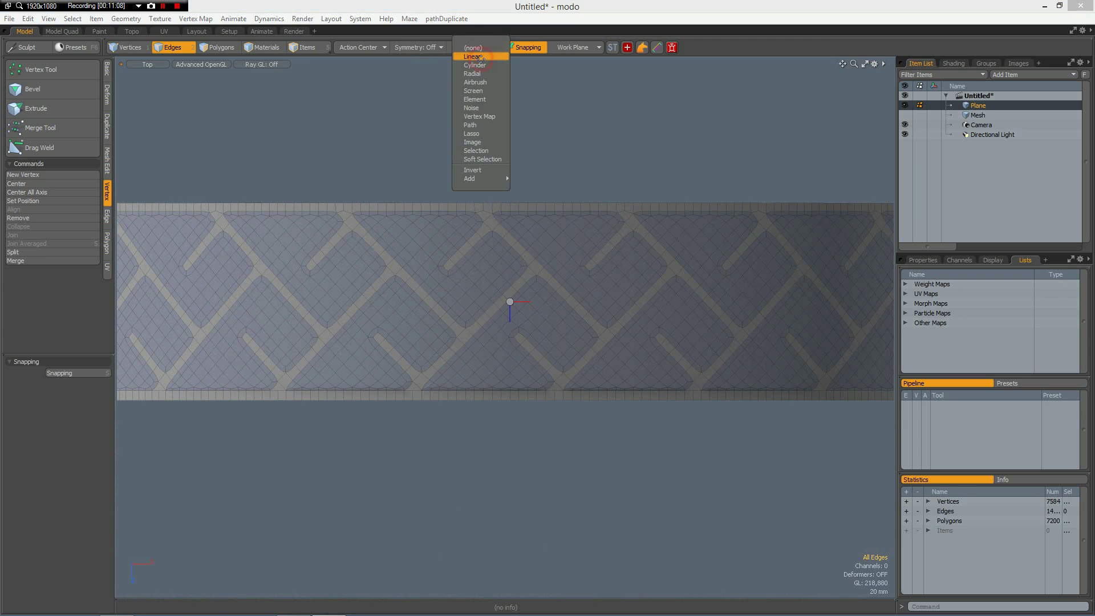
click(481, 59)
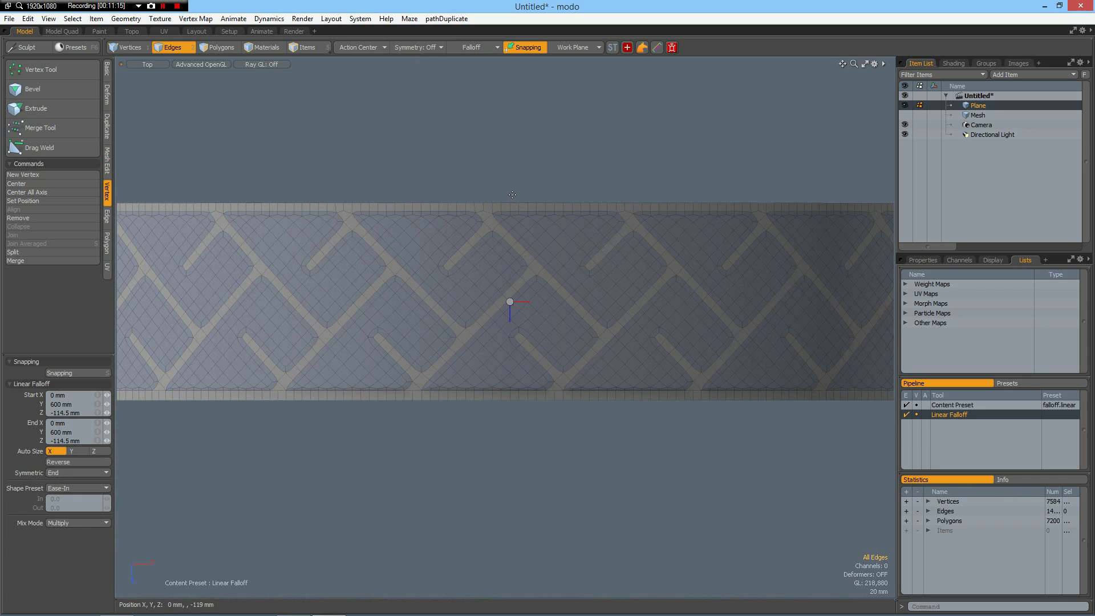
drag(512, 195, 511, 303)
Set the linear falloff's start X, Y and Z to 0 mm and its end X and Y to 0 mm
click(96, 395)
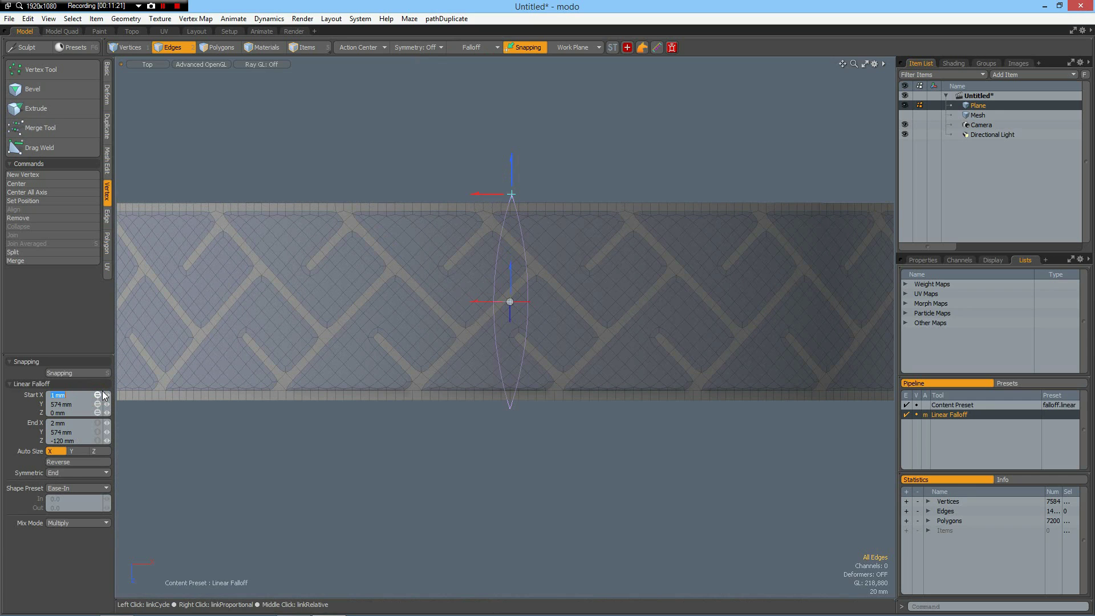
text(0)
key(Return)
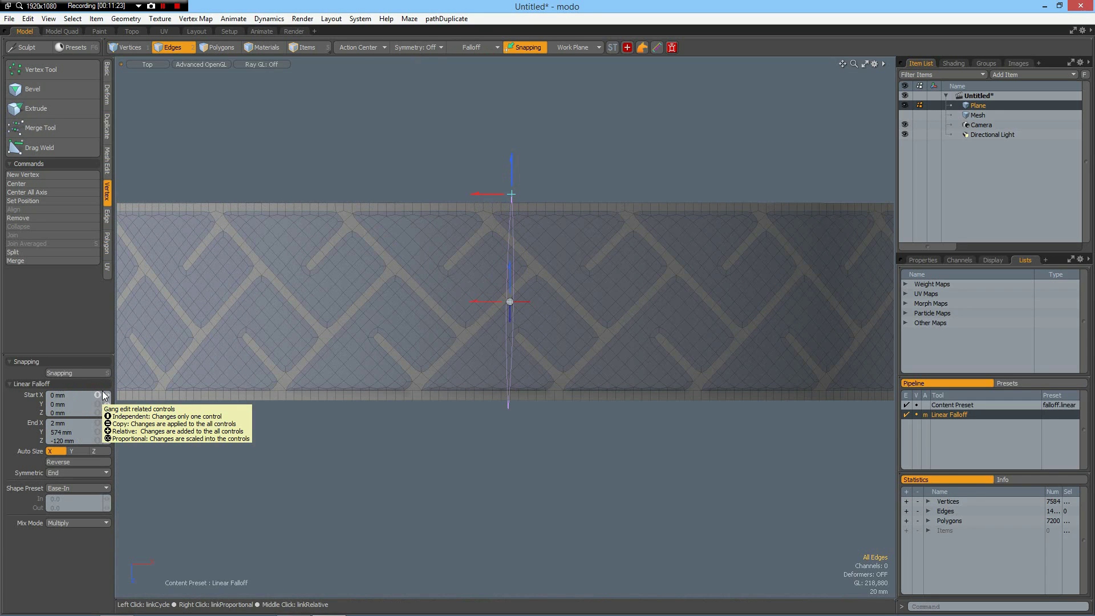
click(67, 423)
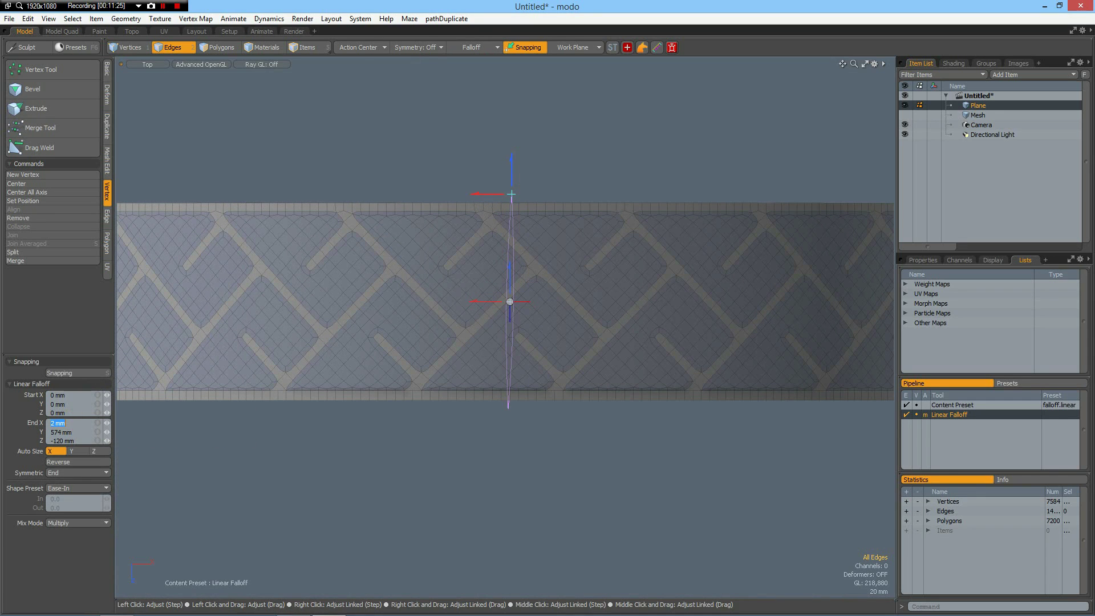
click(81, 432)
text(0)
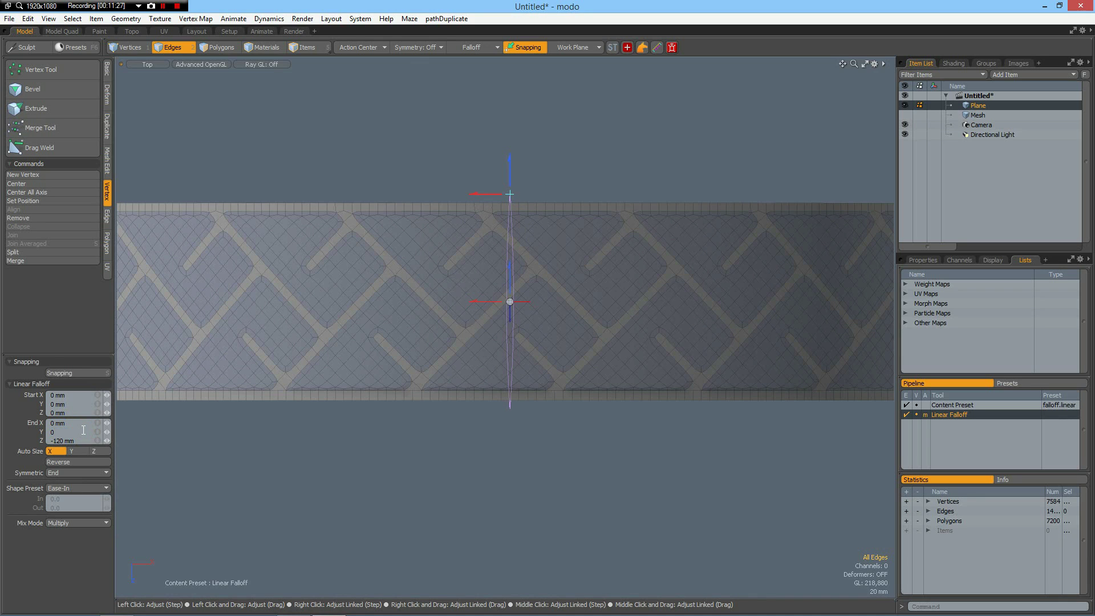
key(Return)
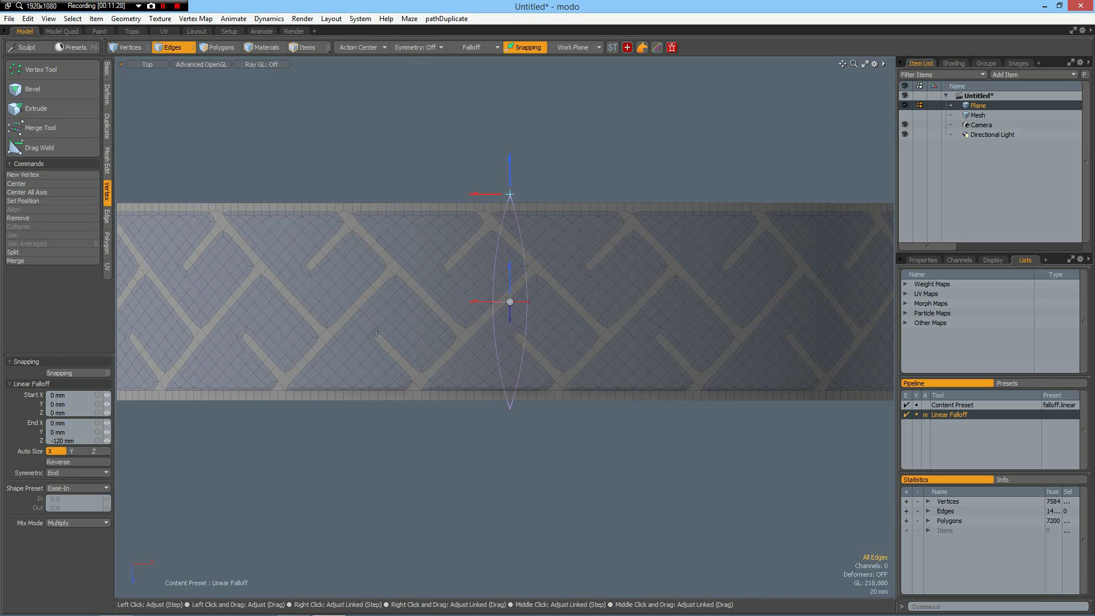
In the perspective view, start scaling the whole tread ring through the linear falloff, with a Y scale of about 102%
key(ctrl+space)
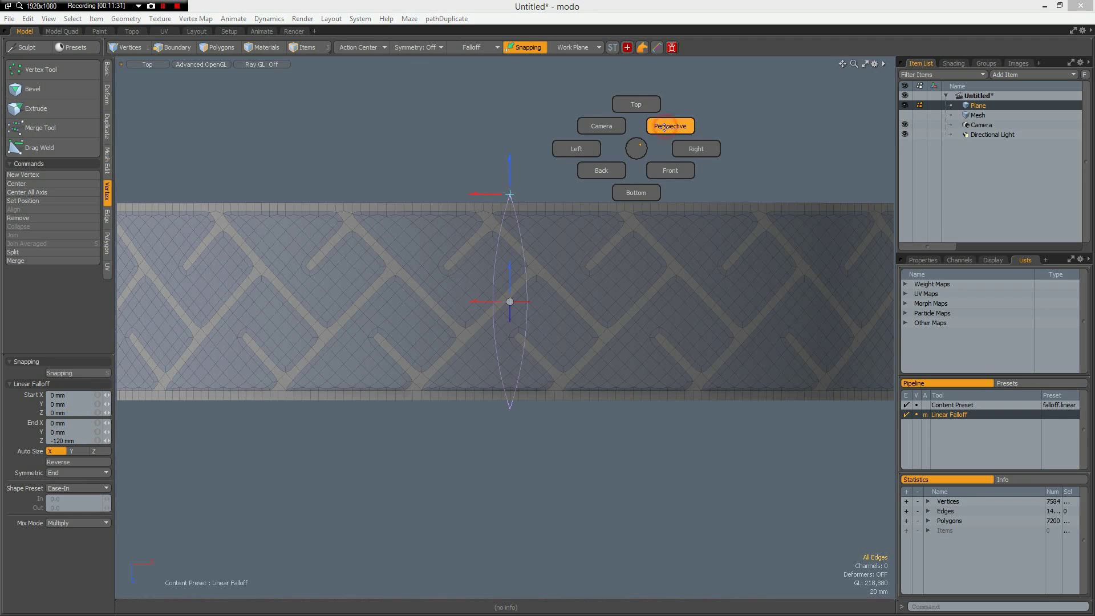
click(667, 126)
alt+shift+drag(536, 445, 575, 293)
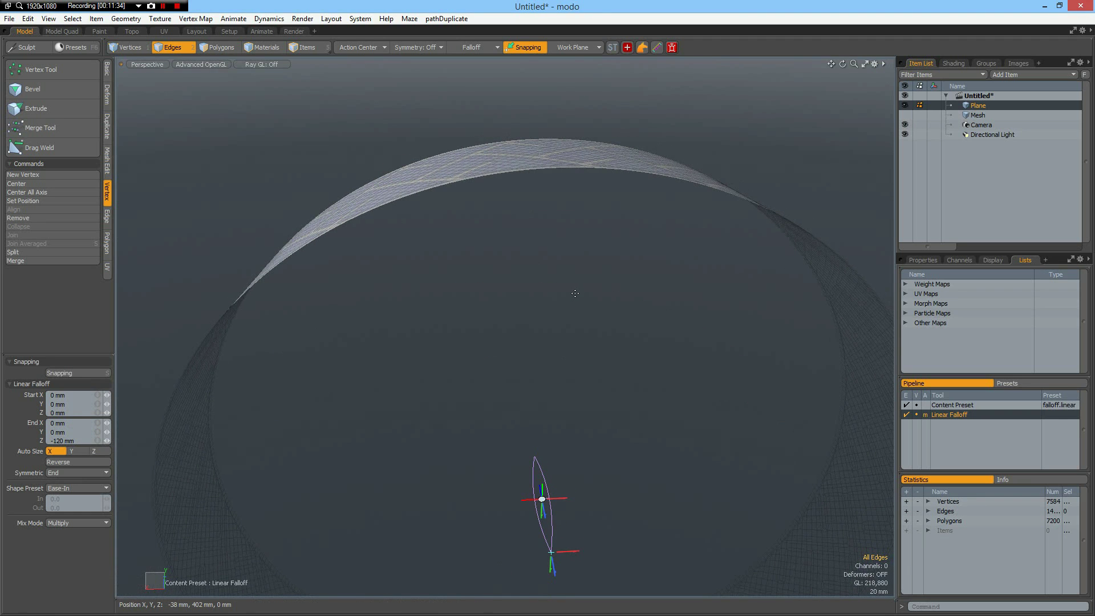
key(r)
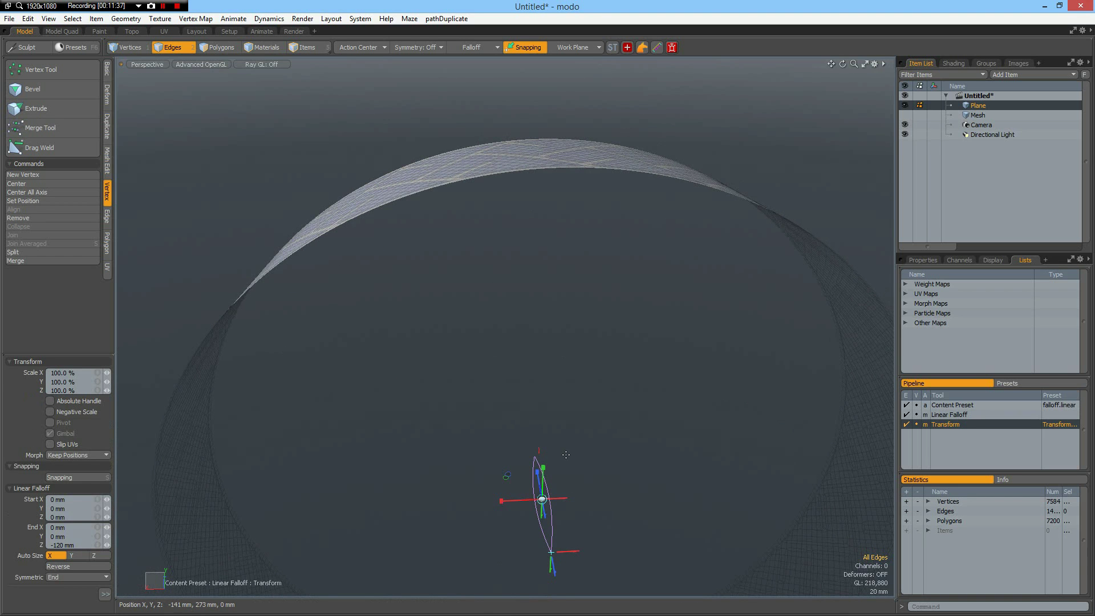
mouse_move(602, 457)
alt+mouse_down()
mouse_move(645, 457)
mouse_move(585, 445)
mouse_move(595, 449)
alt+mouse_up()
alt+shift+drag(595, 449, 638, 429)
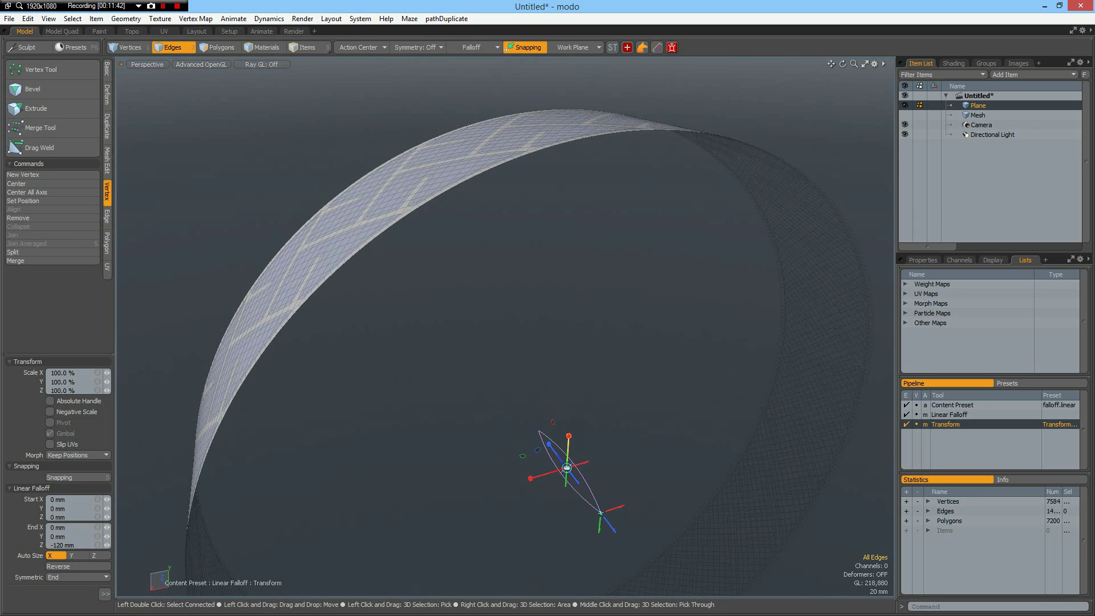
drag(568, 436, 569, 434)
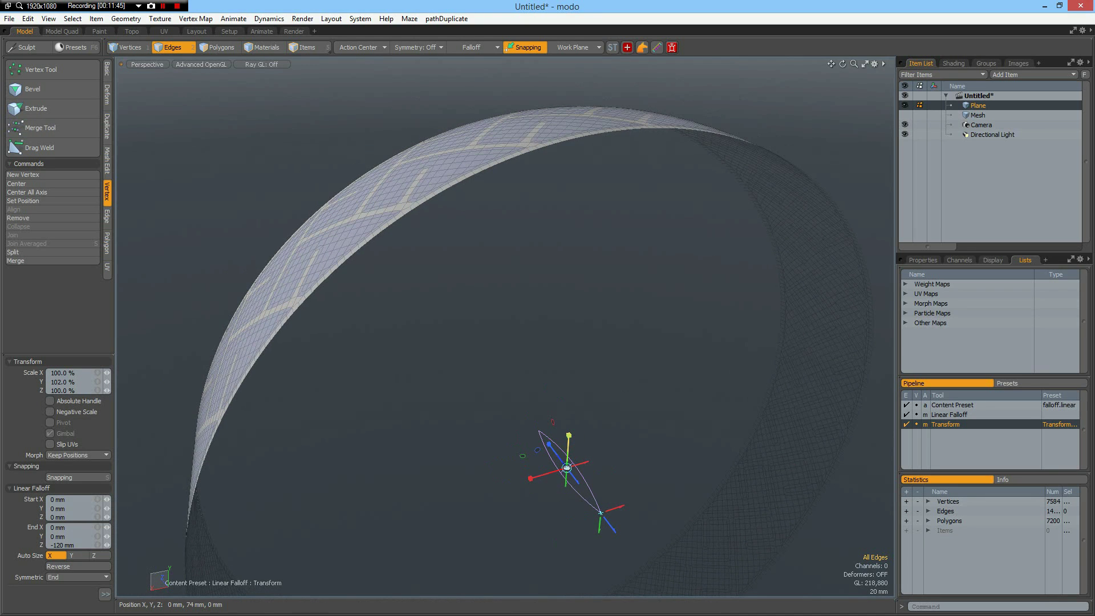
alt+drag(617, 415, 642, 443)
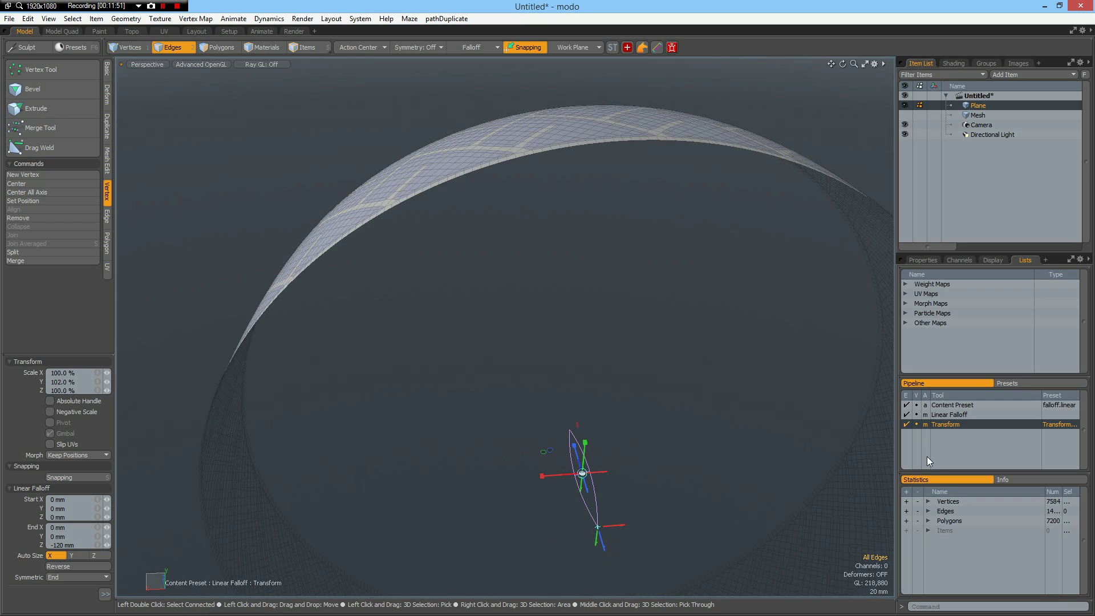
drag(586, 442, 586, 440)
Set the tread ring's Y scale and X scale to 115%
alt+drag(530, 378, 687, 343)
scroll(687, 347, down, 5)
alt+shift+drag(697, 418, 607, 374)
click(79, 382)
text(115)
click(77, 372)
text(11)
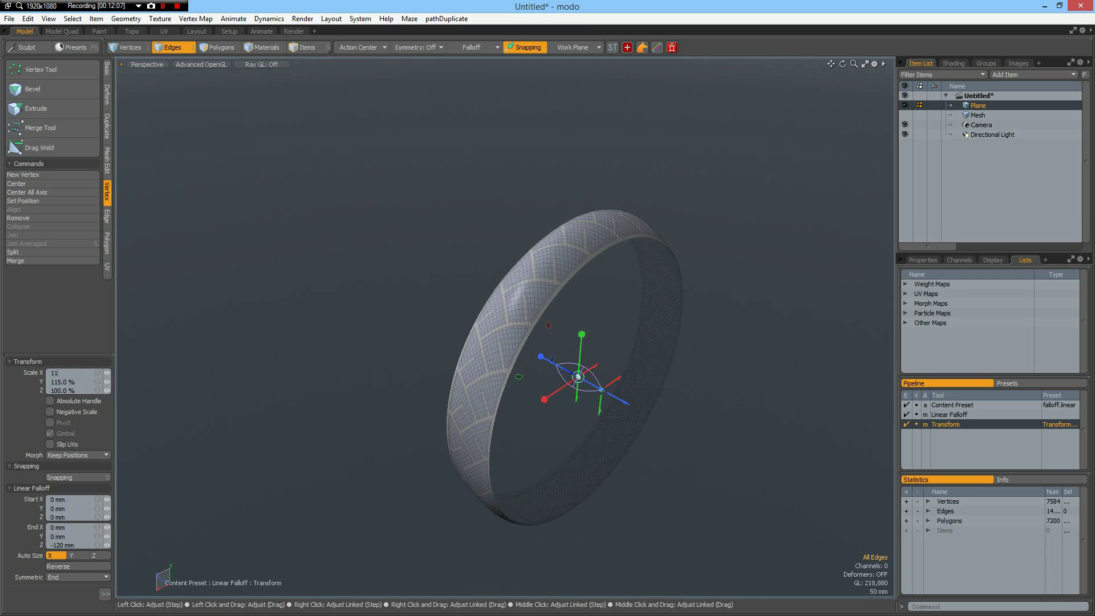
text(5)
key(Return)
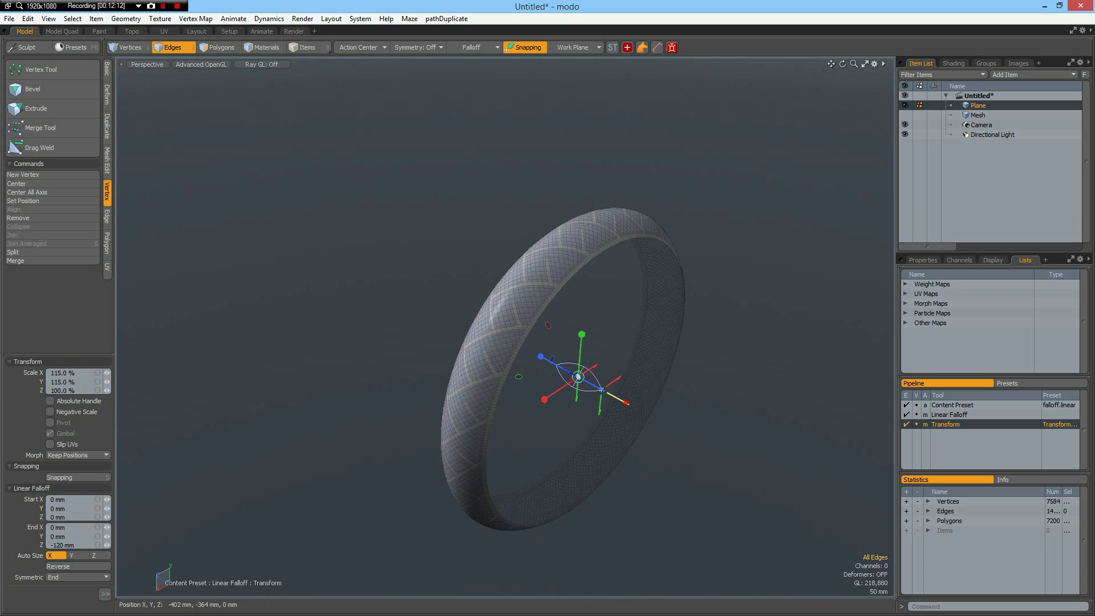
Move the linear falloff's end along Z to about -132 mm and finish the scaling
mouse_move(625, 403)
mouse_down()
mouse_move(600, 389)
mouse_move(627, 403)
mouse_up()
drag(626, 404, 596, 336)
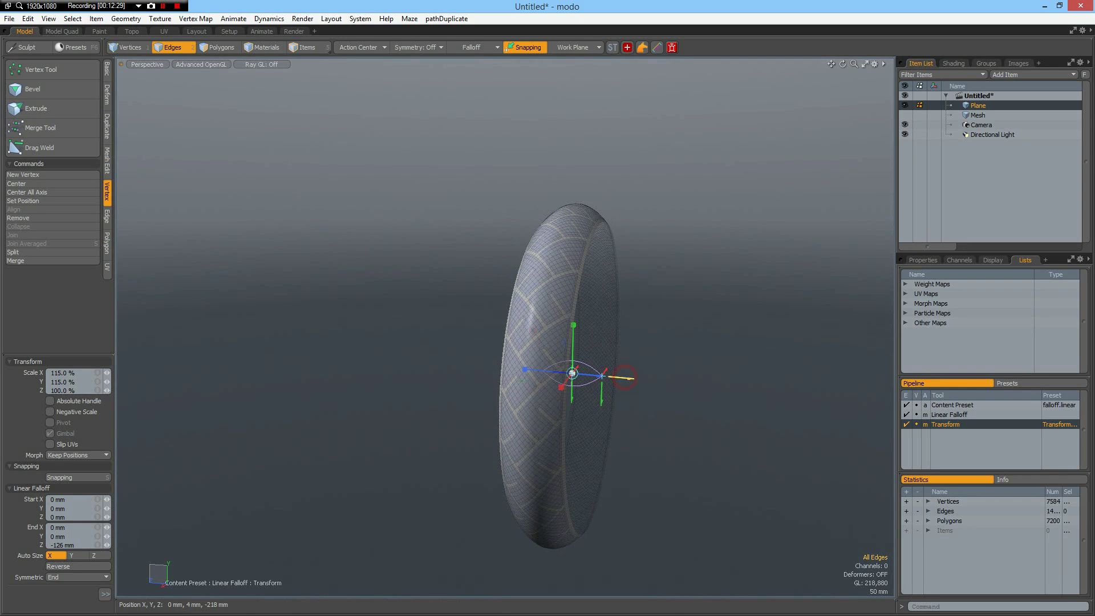
drag(626, 378, 579, 429)
key(space)
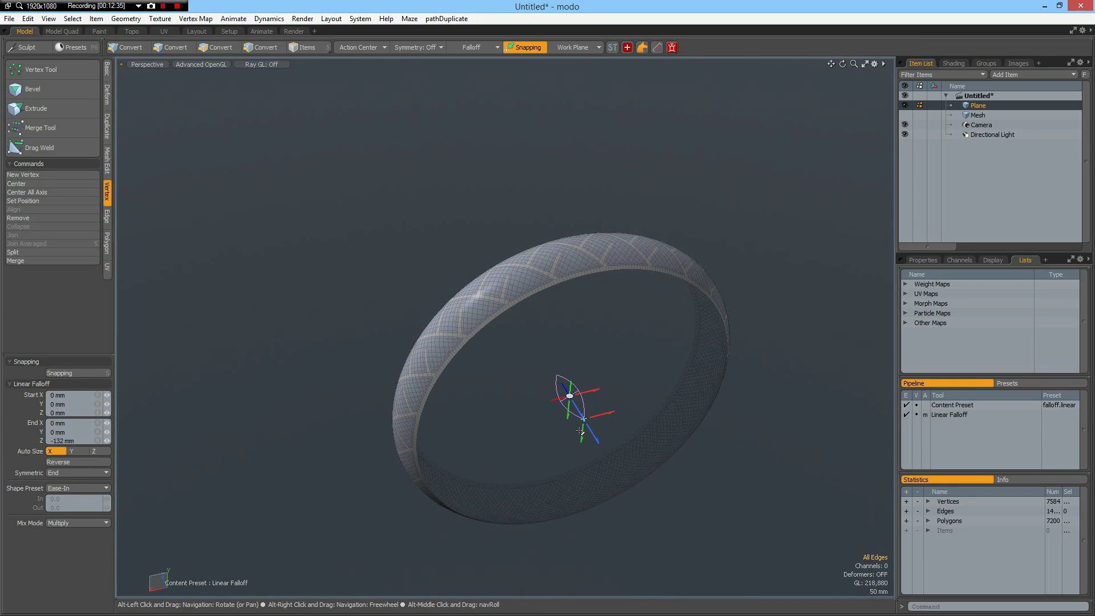
Turn off subdivision and select all tread block polygons by converting their material selection, leaving the grooves and border strips unselected
key(1)
alt+drag(564, 384, 554, 414)
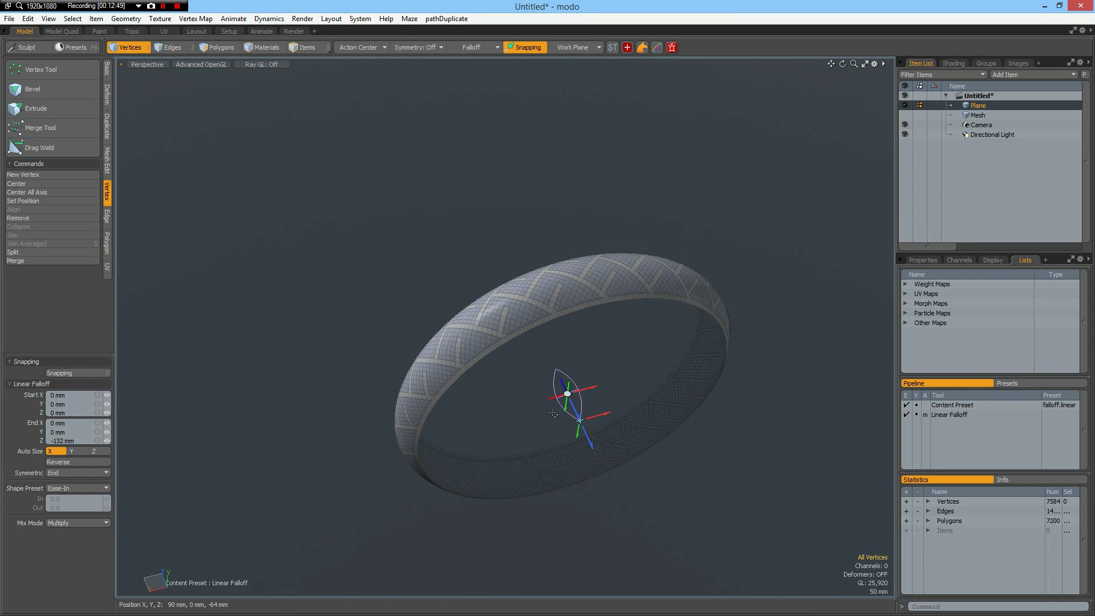
scroll(494, 335, up, 5)
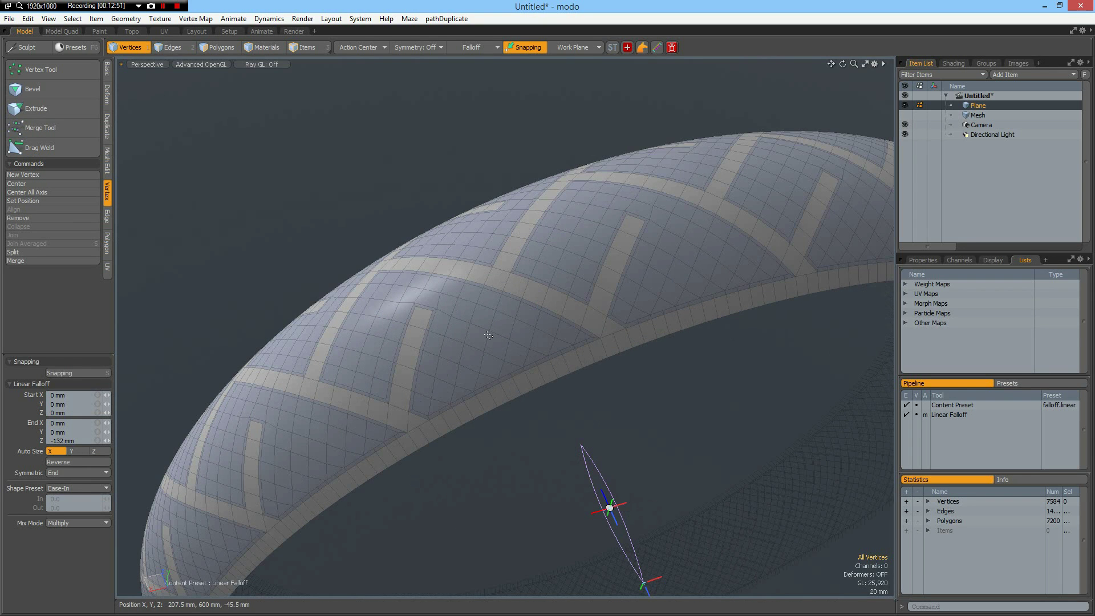
key(4)
key(alt+3)
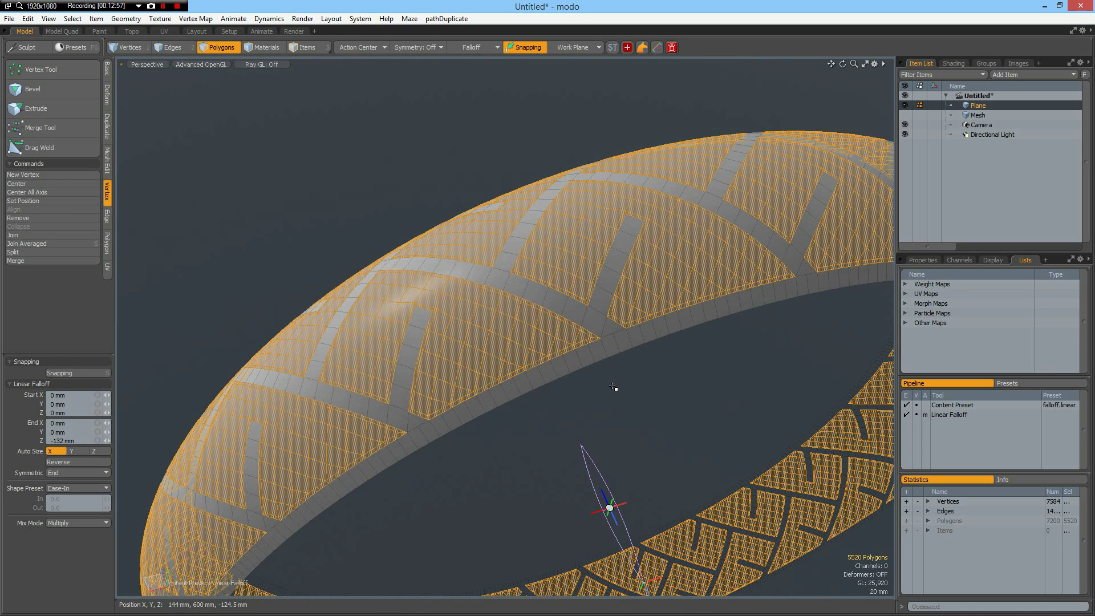
key(KP_1)
alt+drag(558, 144, 795, 95)
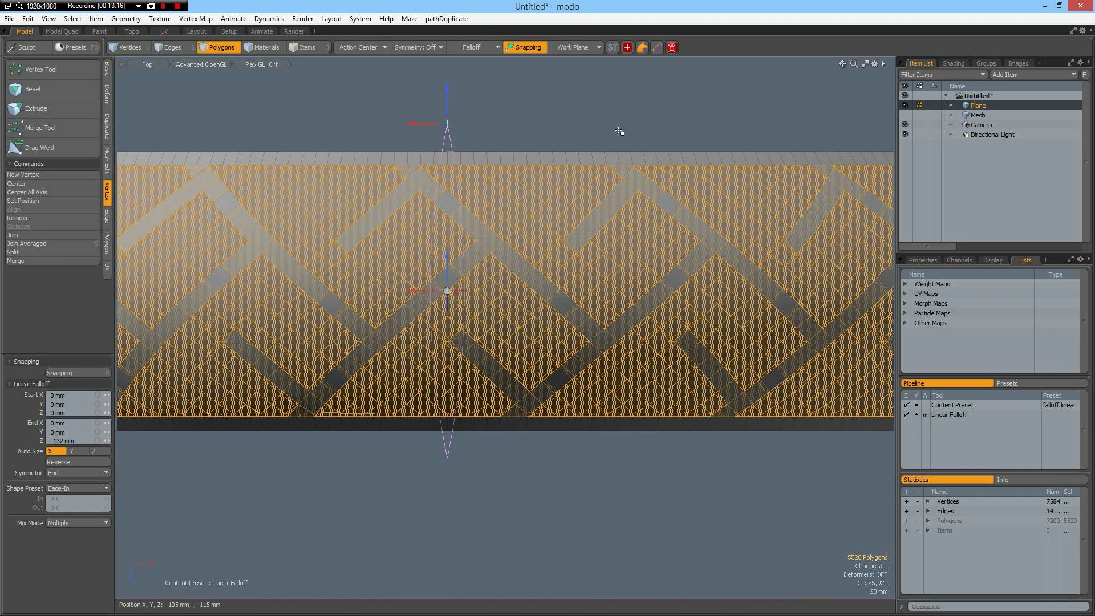
key(ctrl+space)
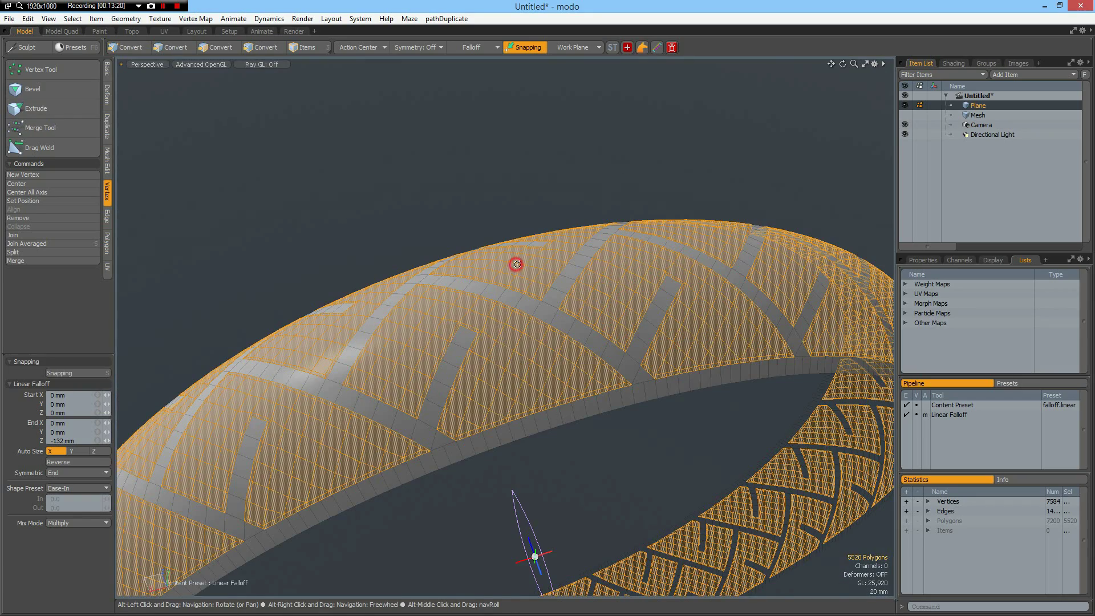
alt+drag(515, 264, 557, 263)
Bevel the selected tread blocks outwards as grouped polygons with a shift of about 18 mm and no inset
key(b)
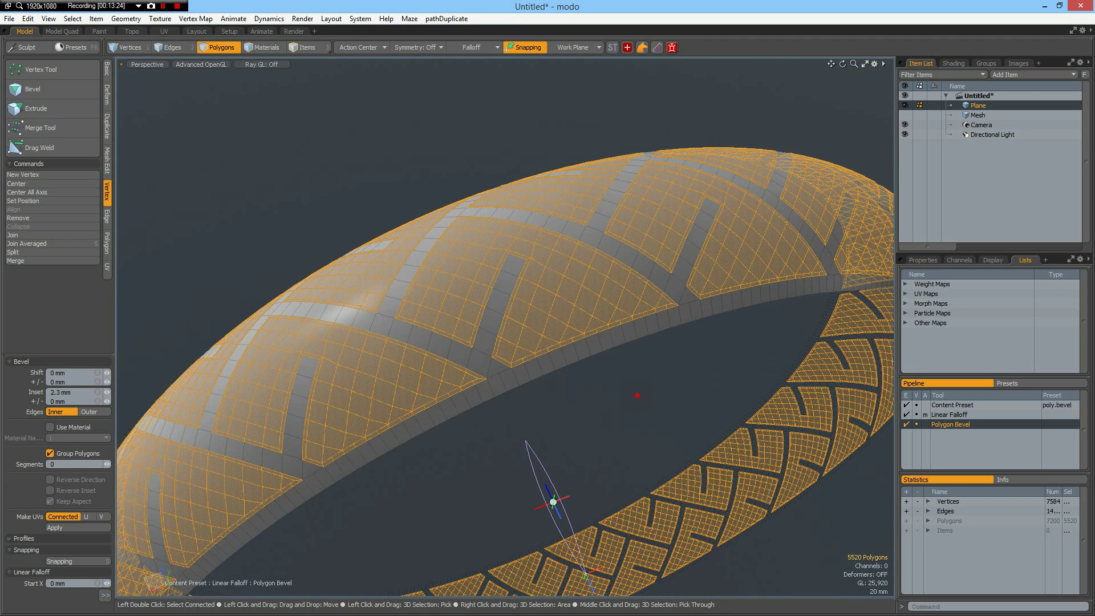
click(638, 395)
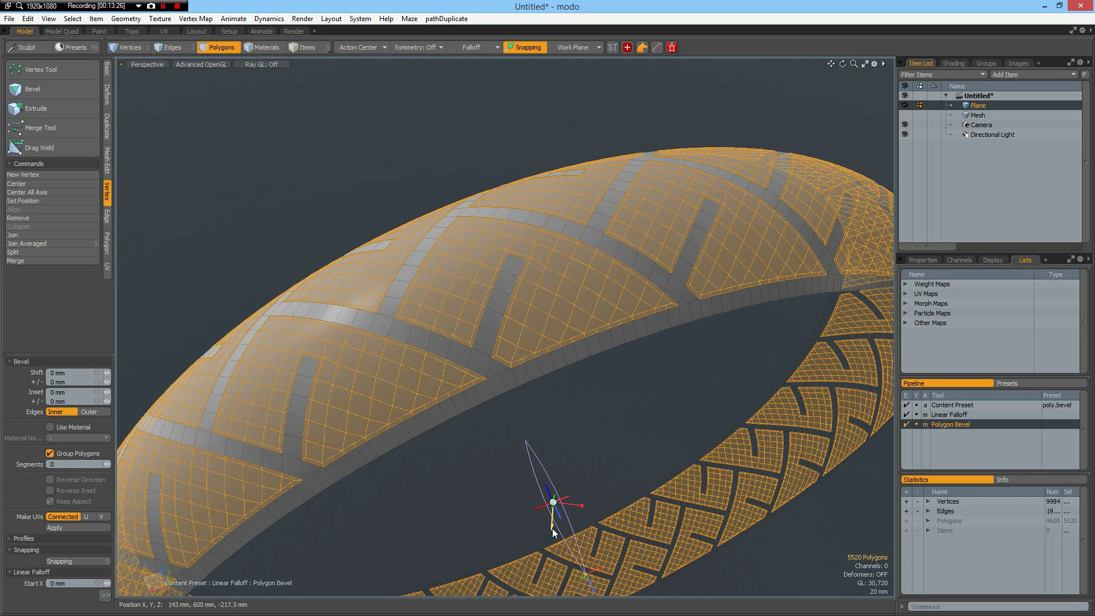
drag(552, 528, 551, 537)
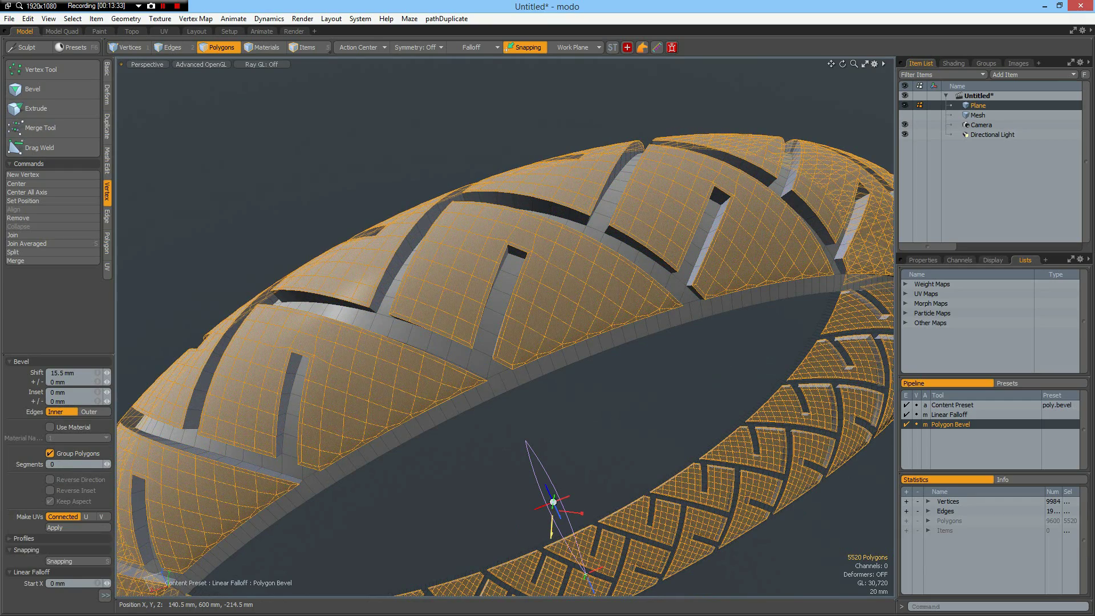
drag(552, 536, 551, 539)
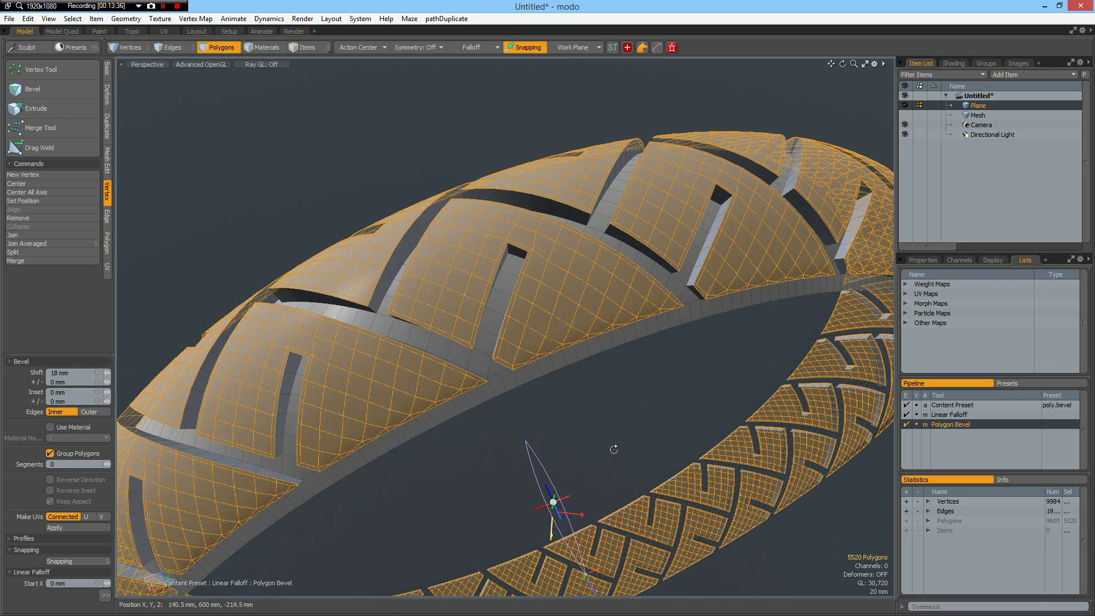
alt+drag(614, 390, 299, 395)
Set the bevel's shift to 2 mm, and add a second bevel on the tread blocks with a 16 mm shift
click(83, 372)
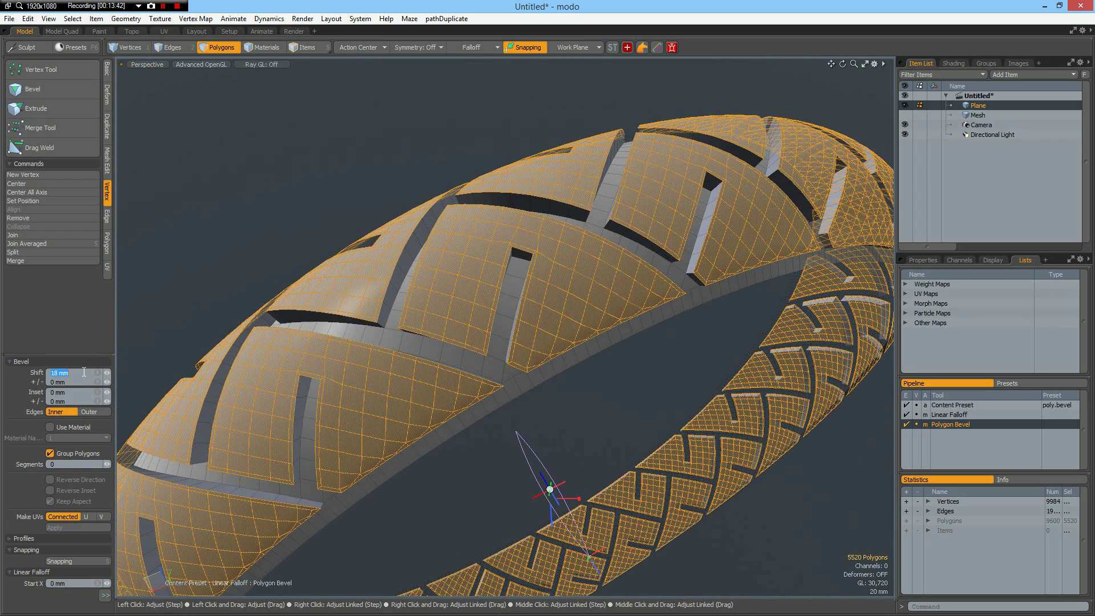
key(Return)
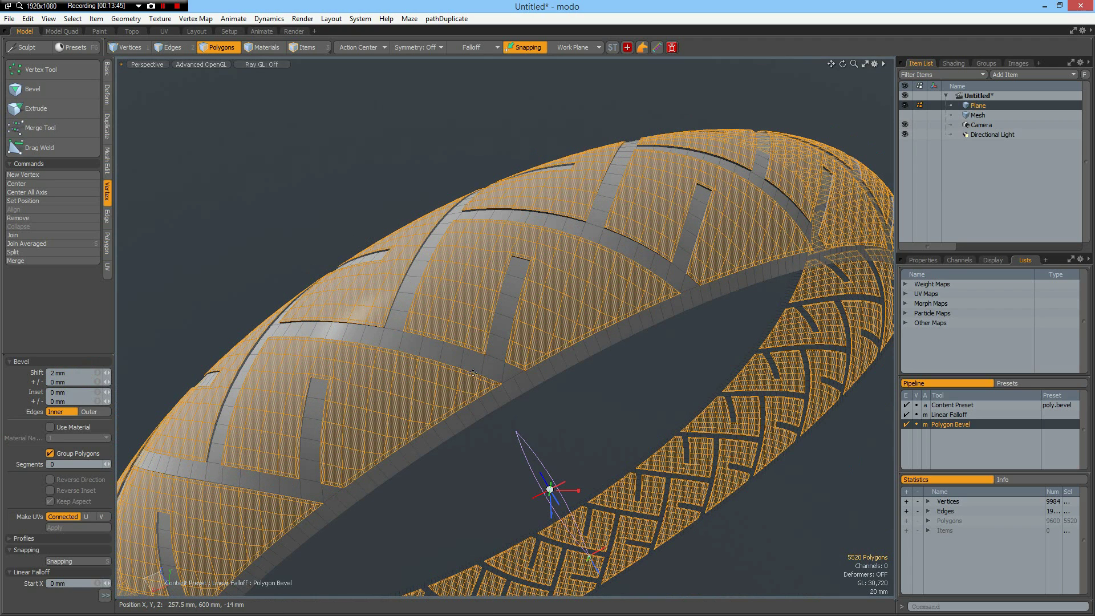
shift+click(570, 424)
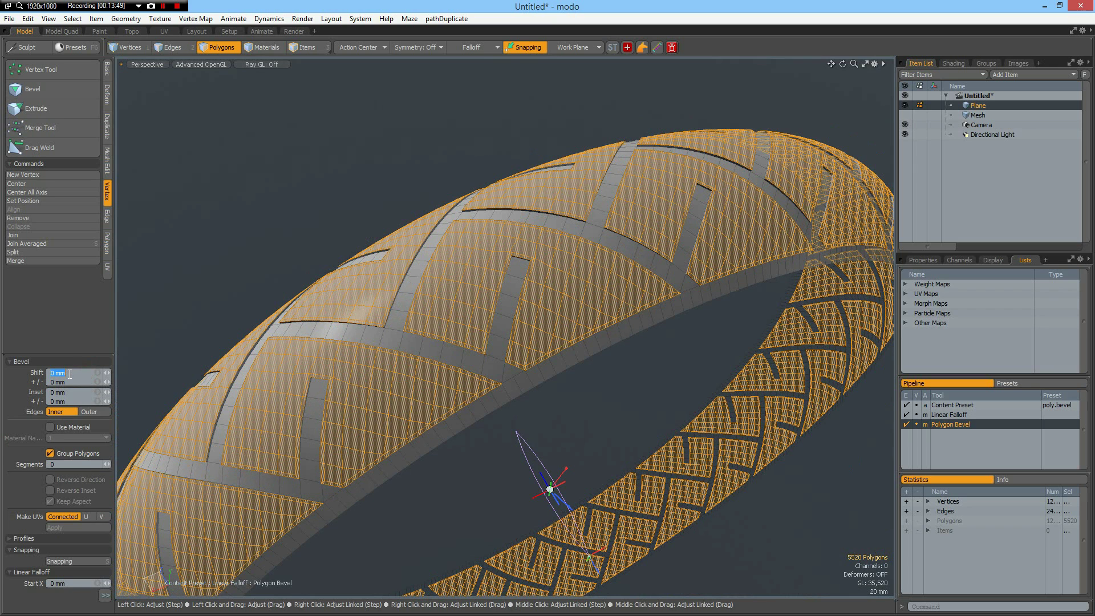
key(Return)
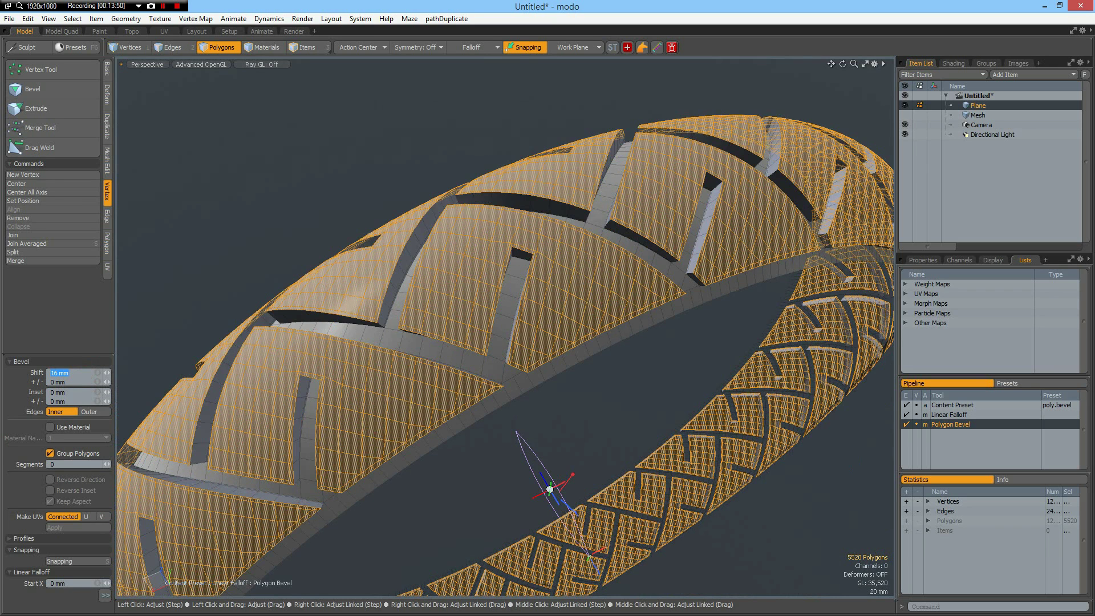
Add a third bevel on the tread blocks with a 2 mm shift, and clear the falloff and the polygon selection
shift+click(595, 402)
click(71, 370)
text(2)
key(Return)
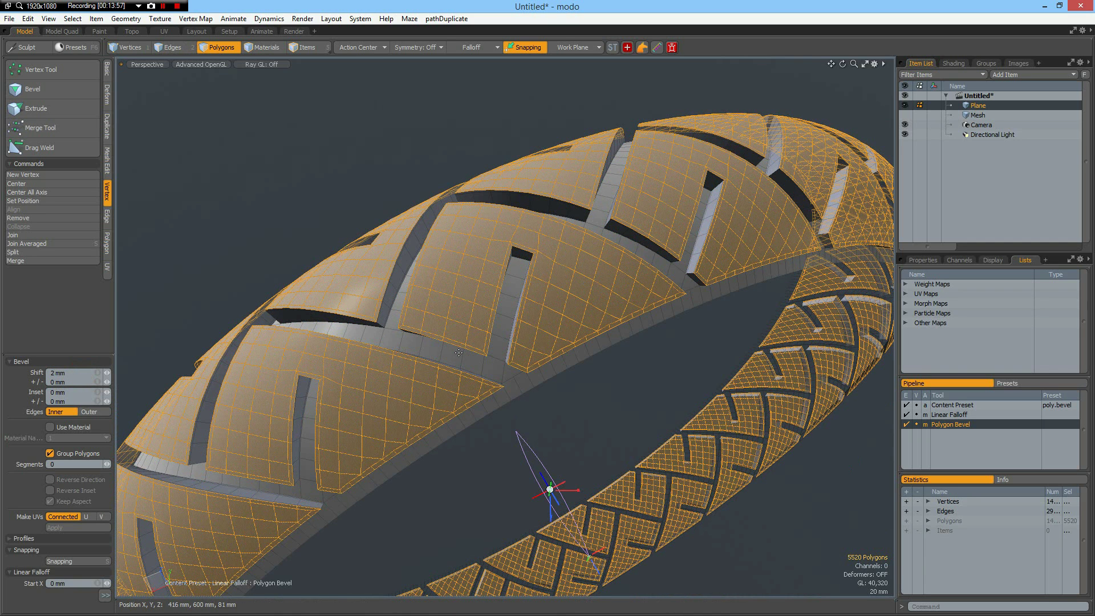
key(space)
click(605, 400)
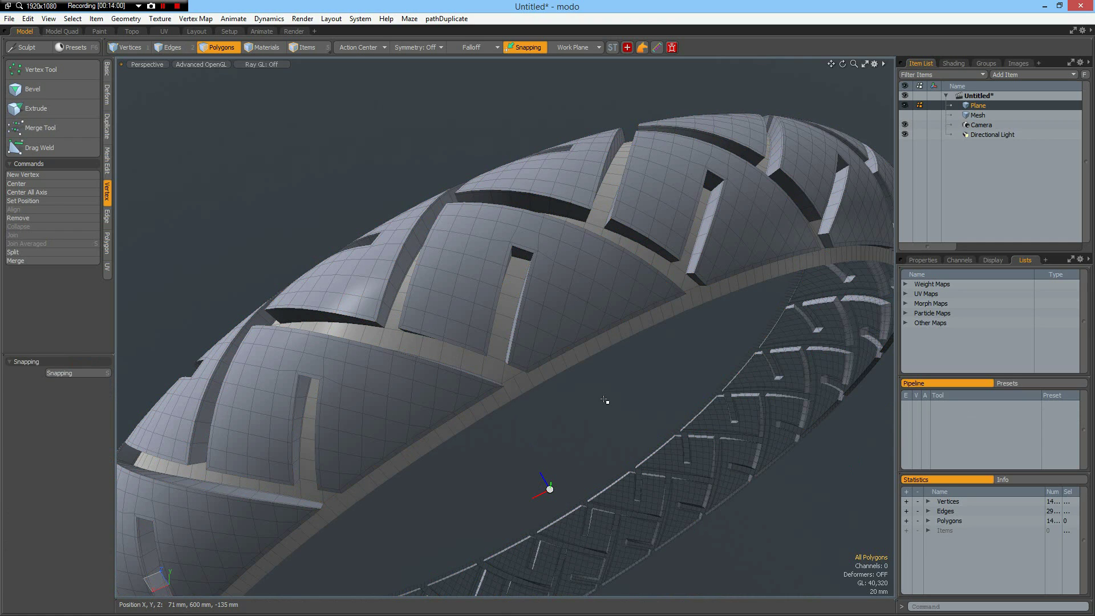
Toggle the subdivision preview and examine the raised tread blocks around the ring
key(Tab)
alt+drag(536, 421, 543, 324)
scroll(559, 365, down, 5)
scroll(557, 366, up, 3)
scroll(534, 312, up, 2)
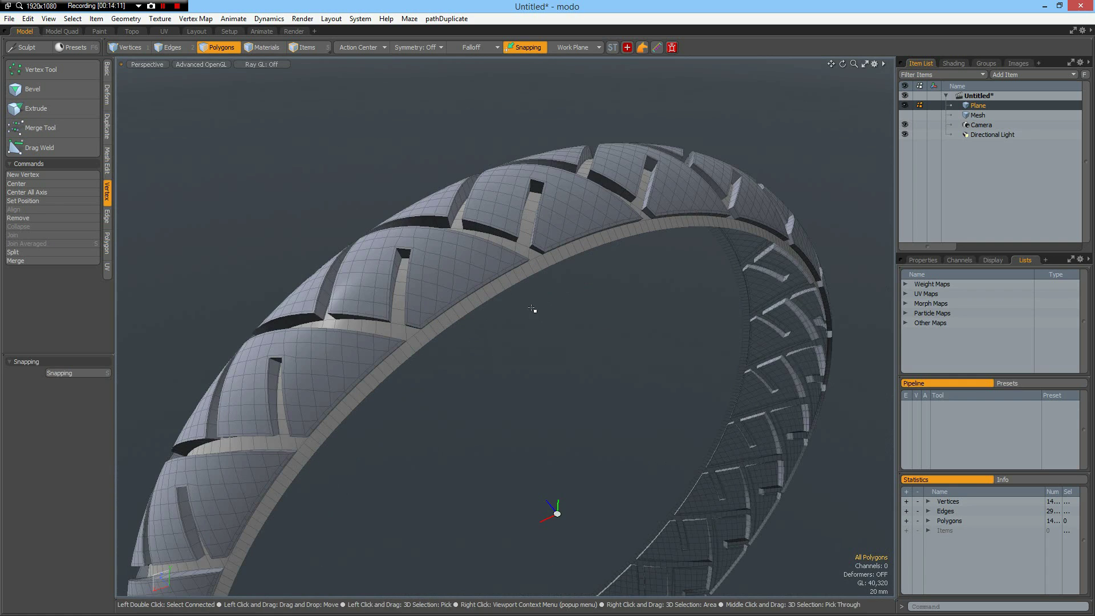
scroll(522, 292, up, 2)
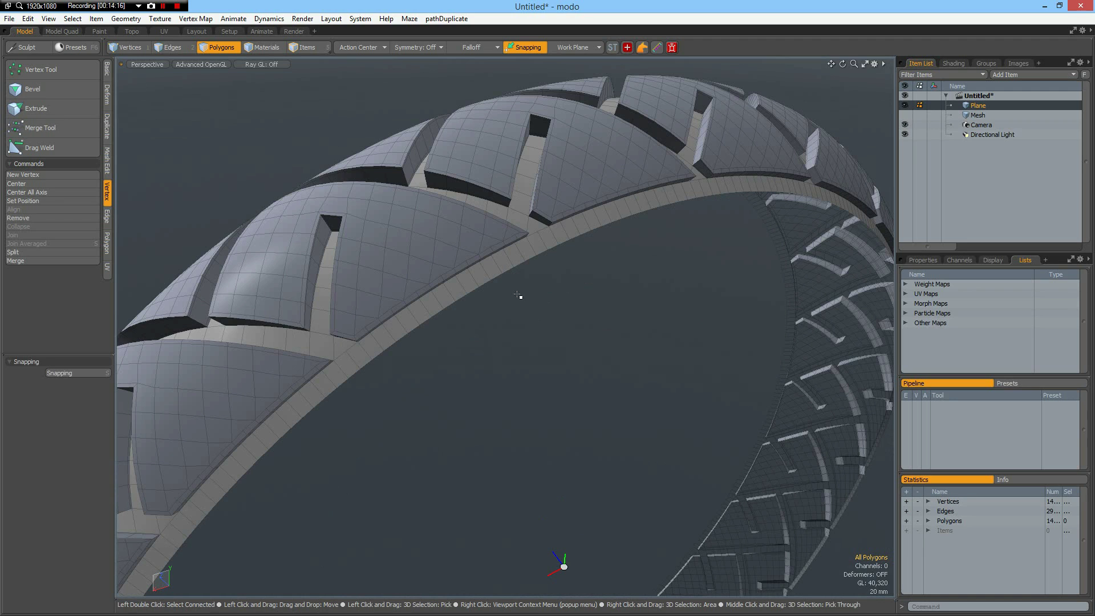
Select the open border edge loops on both sides of the tread ring
key(2)
double_click(491, 278)
alt+drag(501, 265, 741, 245)
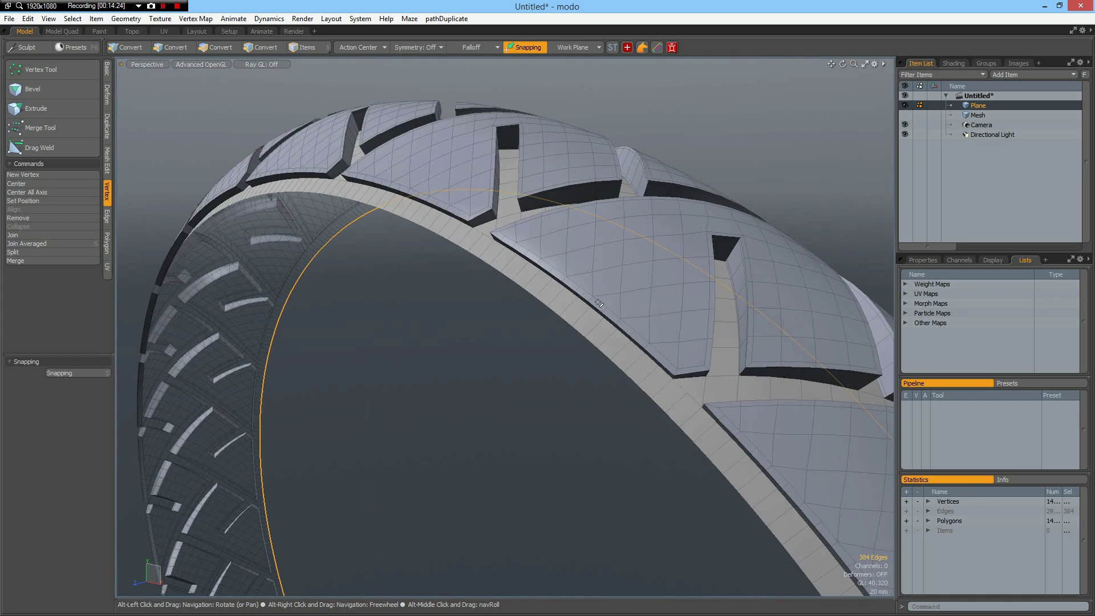
shift+click(578, 331)
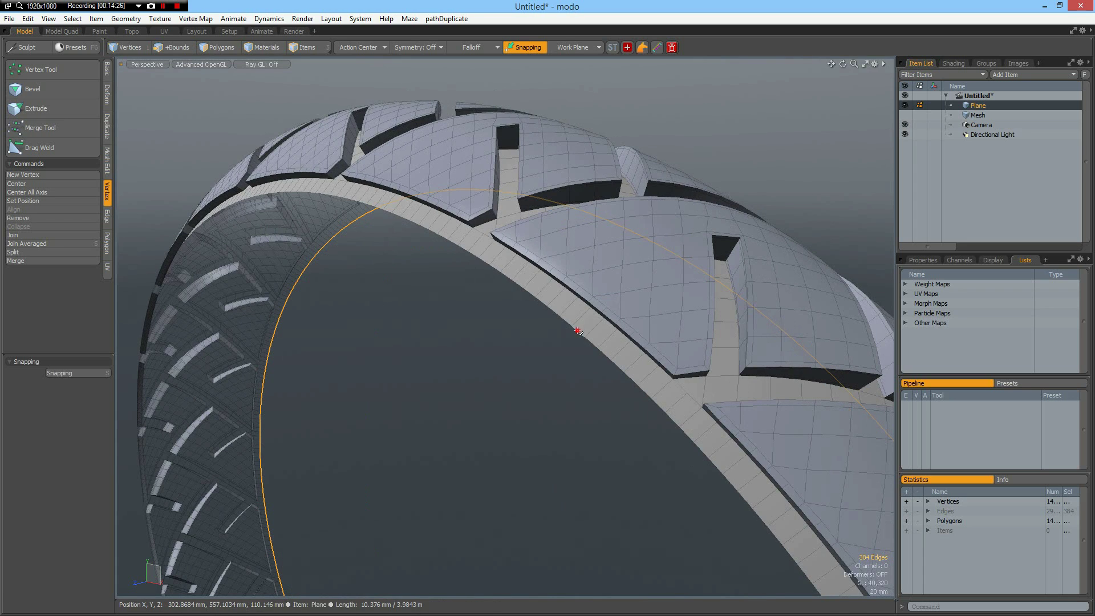
Extend the two border edge loops and scale the new edges inwards to 97% in X and Y
key(z)
right_click(514, 369)
scroll(513, 368, down, 5)
alt+drag(519, 405, 557, 301)
key(r)
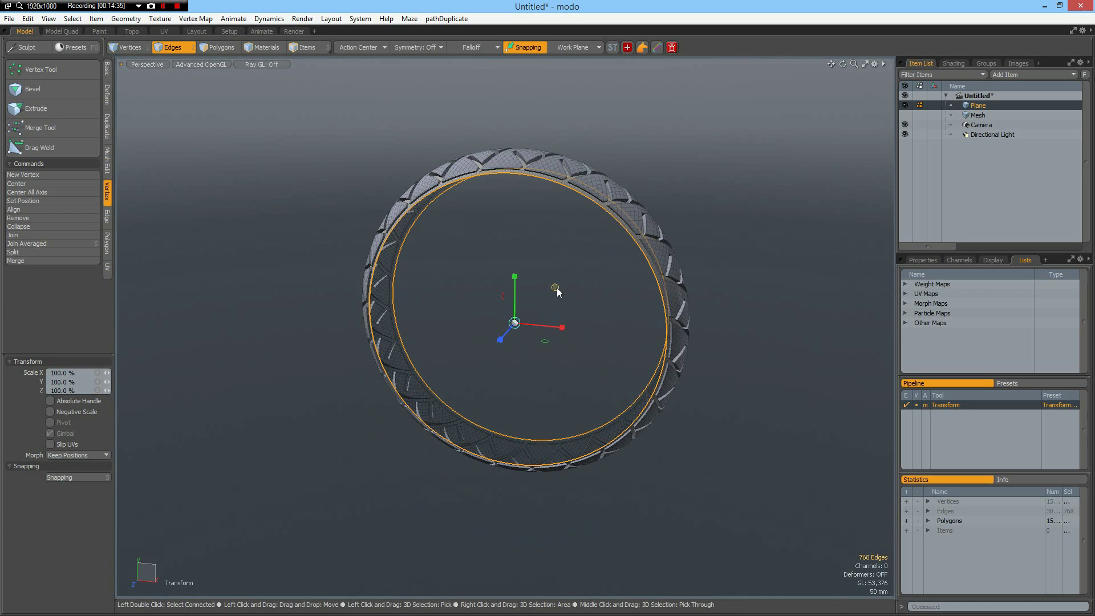
scroll(556, 288, up, 5)
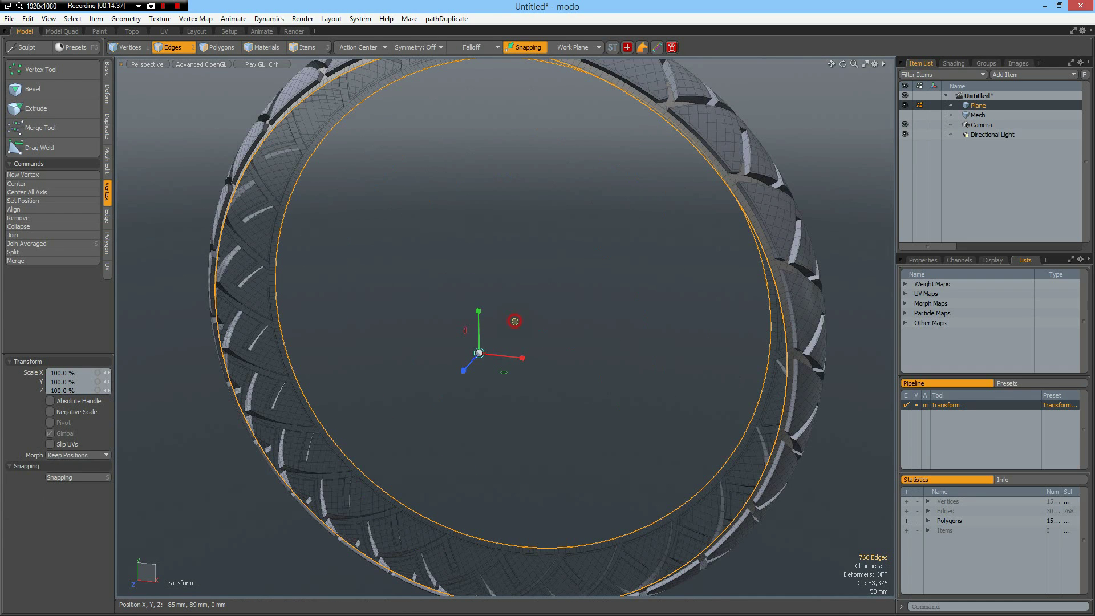
drag(477, 353, 473, 353)
drag(515, 322, 512, 322)
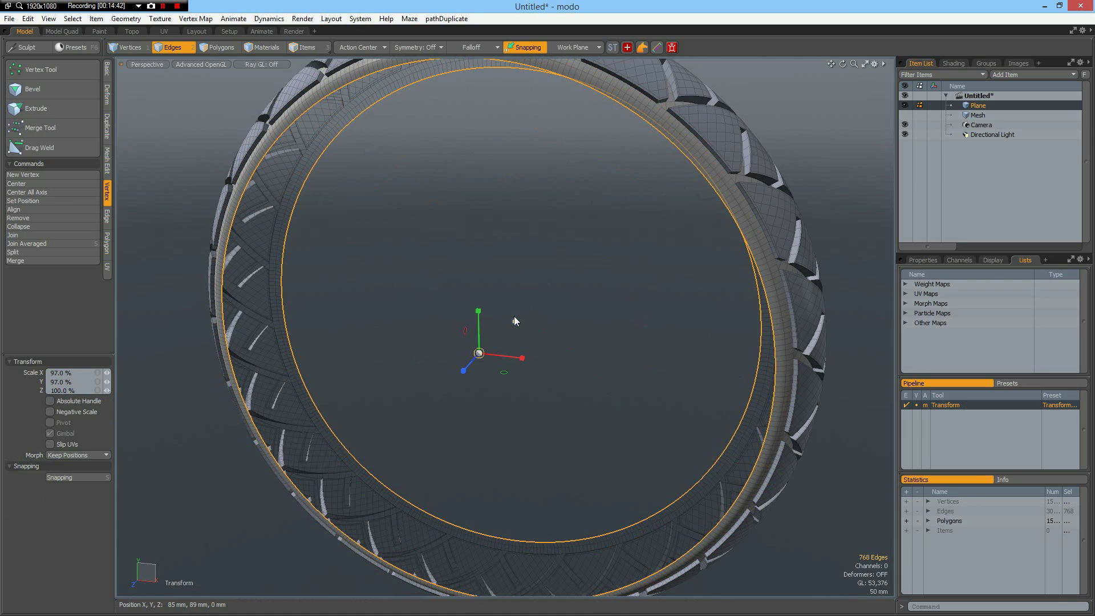
Bridge the two inner edge loops with one segment to close the inside of the ring, and clear the edge selection
key(alt+b)
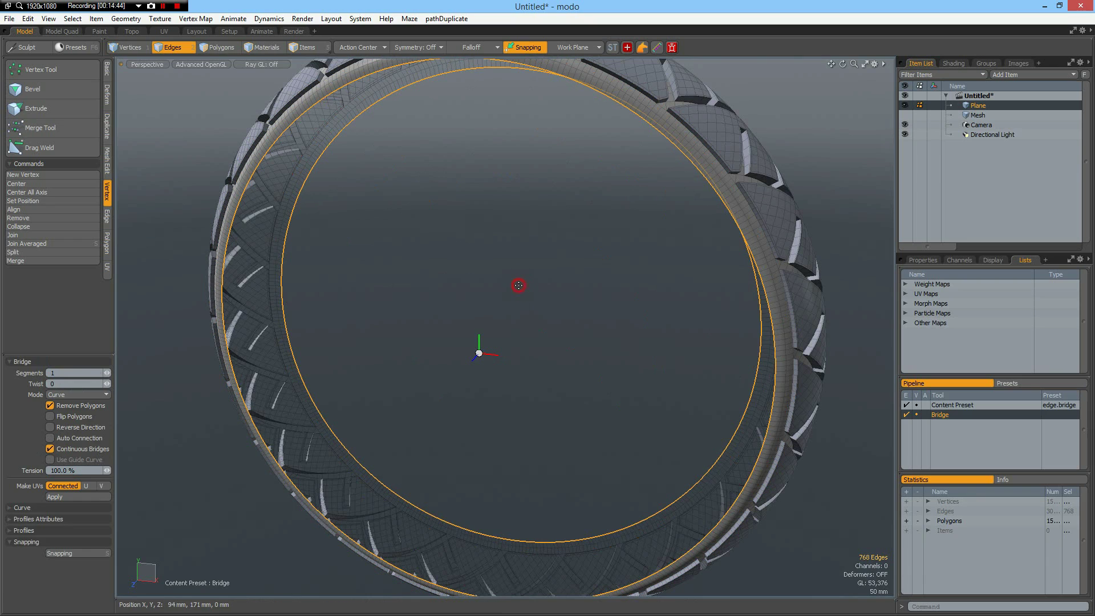
click(518, 285)
key(space)
alt+drag(384, 433, 595, 416)
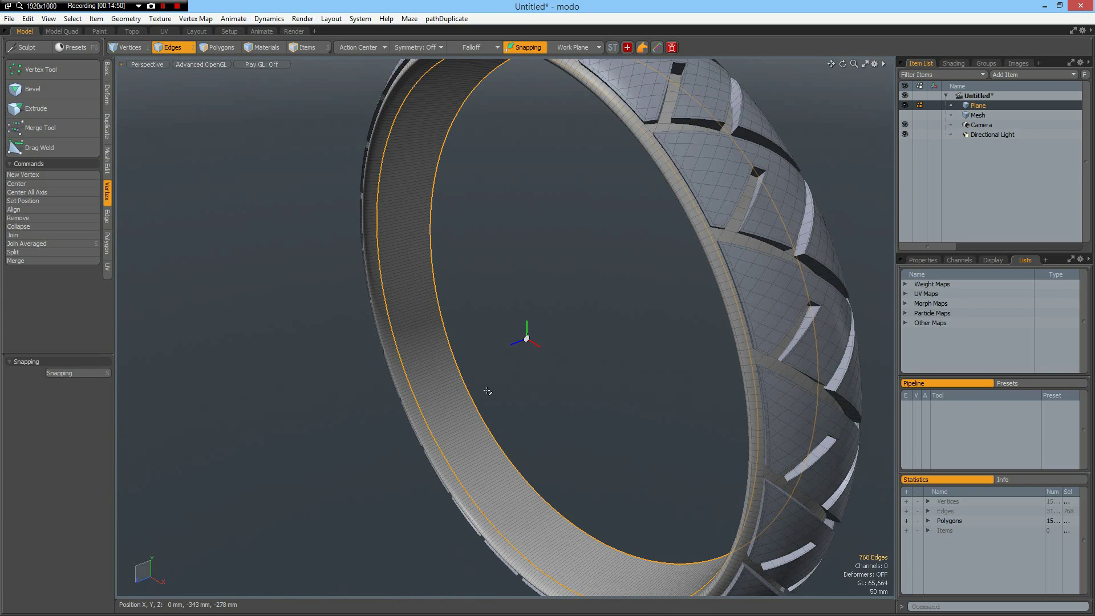
click(503, 388)
alt+drag(599, 368, 653, 360)
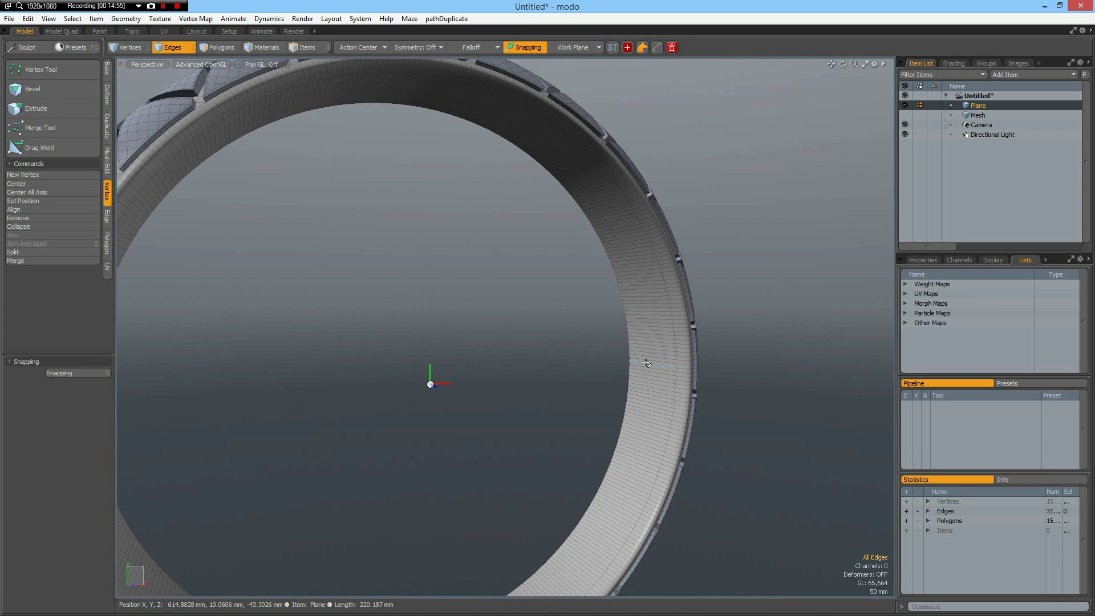
Select all polygons of type Faces on the tread ring, convert them to subdivision surfaces, and clear the selection
key(Tab)
alt+drag(603, 396, 833, 416)
click(928, 520)
click(936, 530)
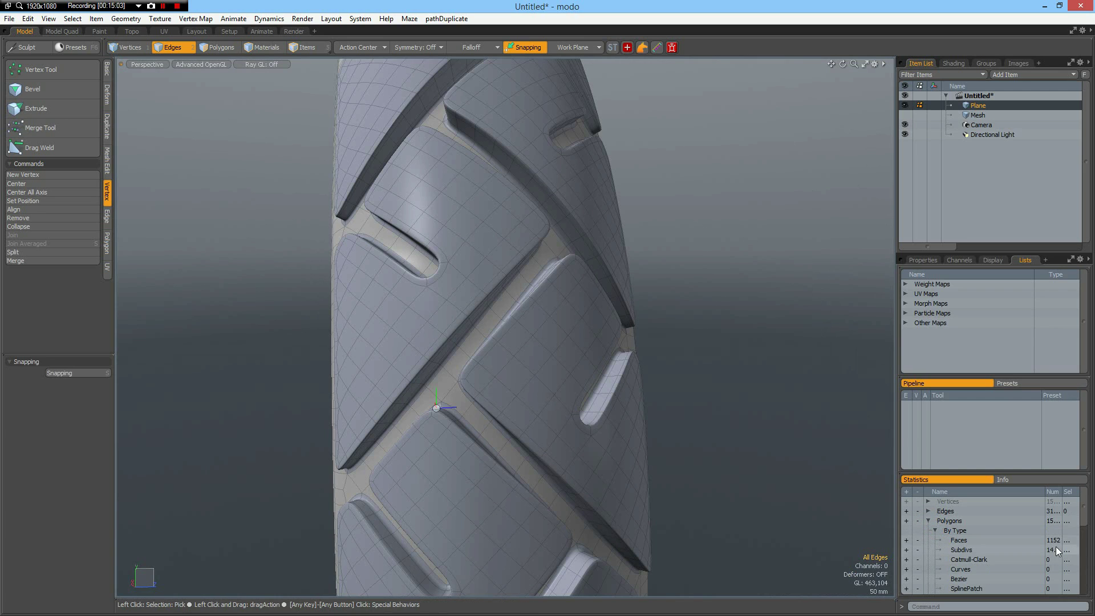
click(906, 540)
scroll(746, 286, down, 5)
alt+drag(392, 218, 401, 258)
key(Tab)
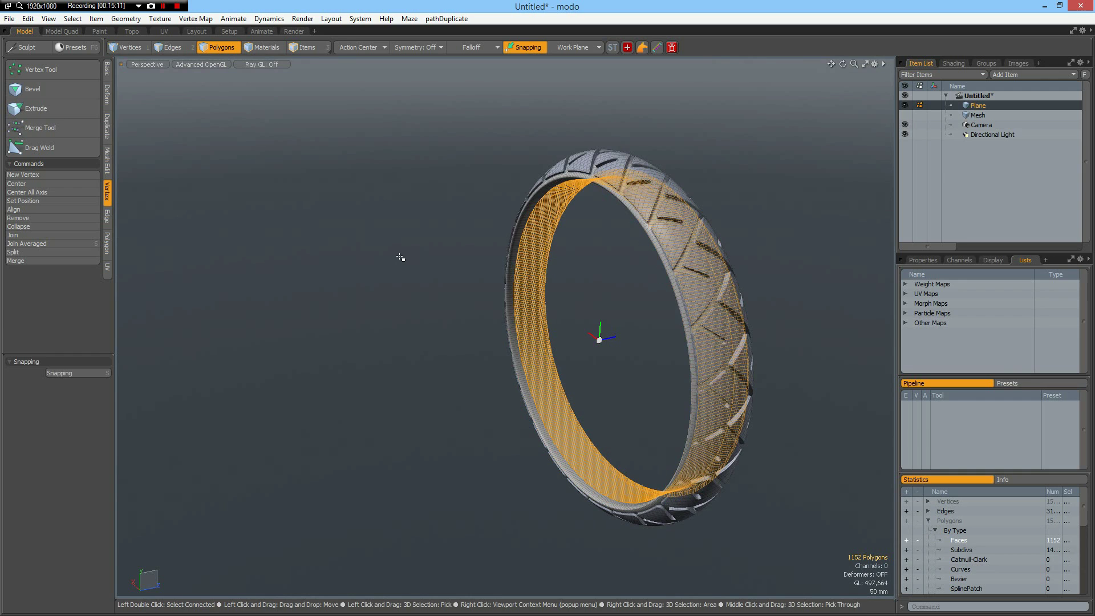
click(431, 313)
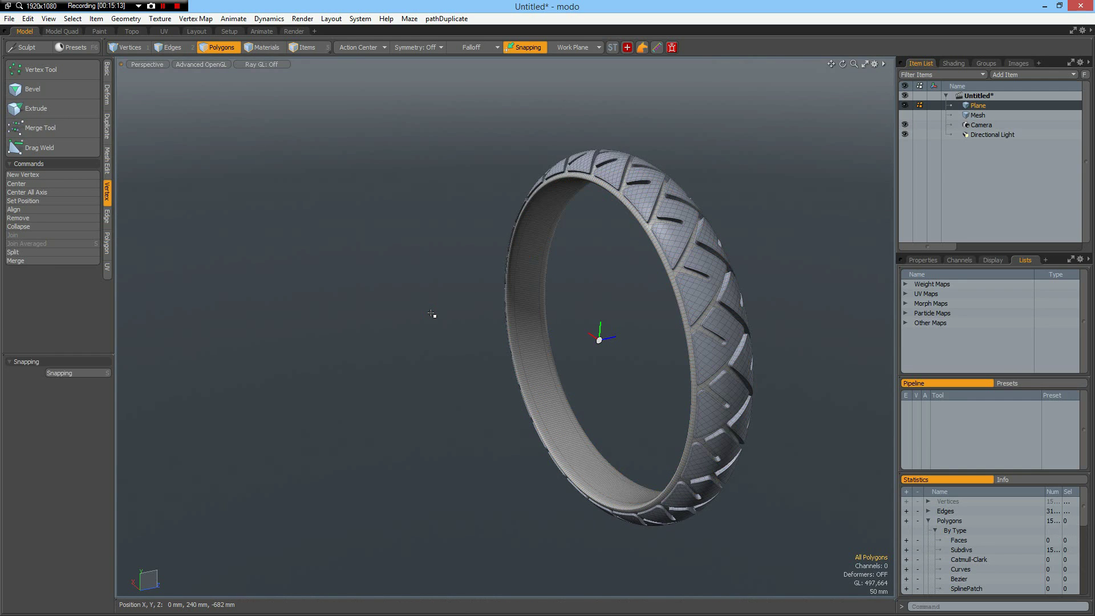
Turn off subdivision and loop-slice the inner band of the ring uniformly with five loops
key(Tab)
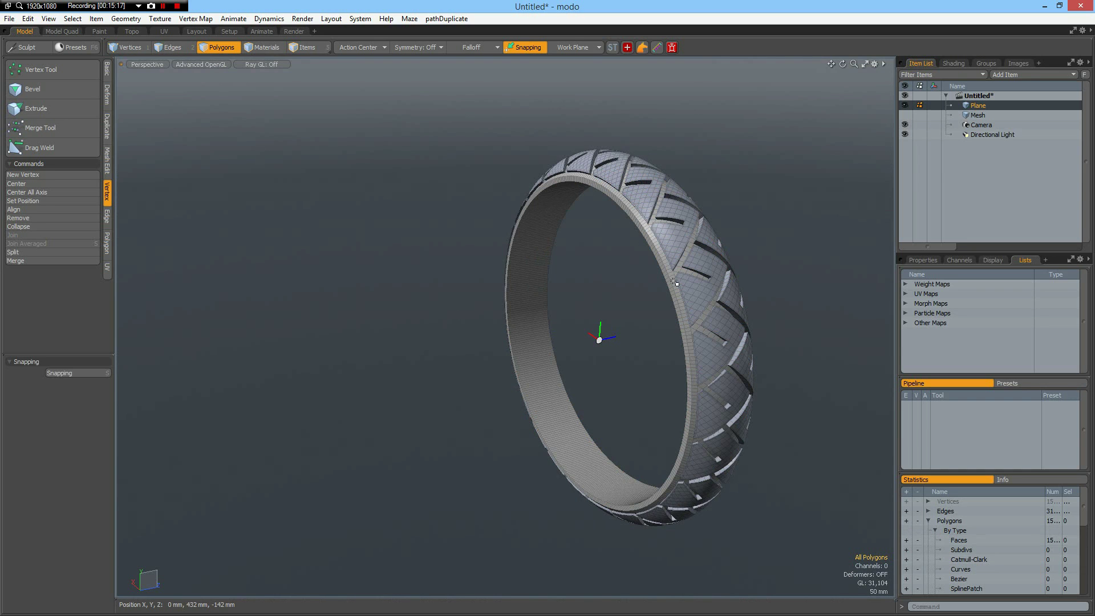
alt+drag(662, 290, 578, 269)
scroll(483, 399, up, 3)
key(2)
drag(481, 369, 481, 389)
key(alt+c)
click(67, 411)
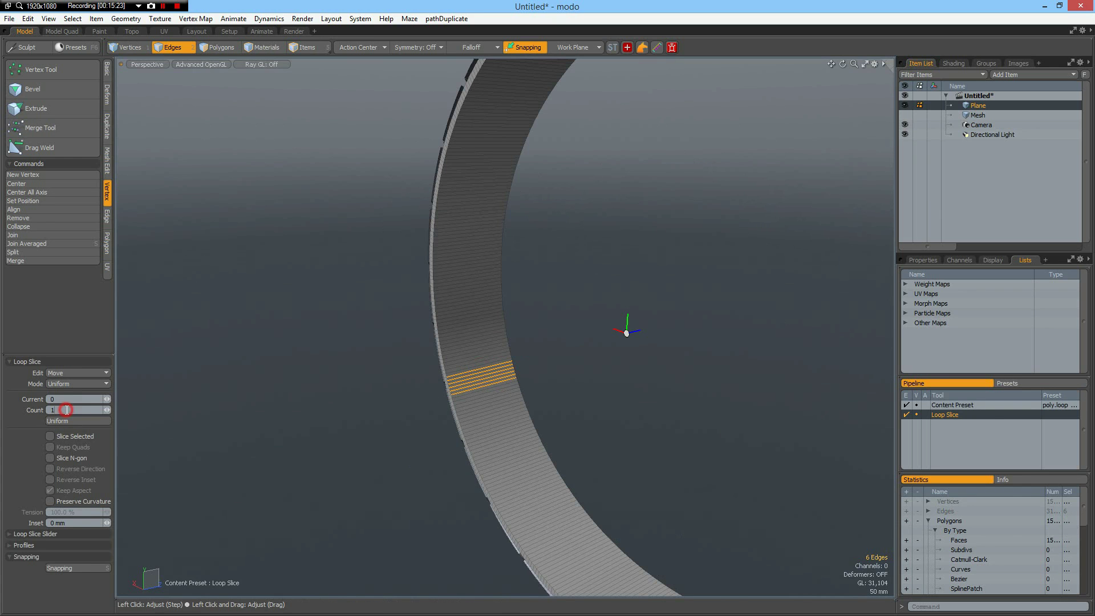
click(295, 434)
key(q)
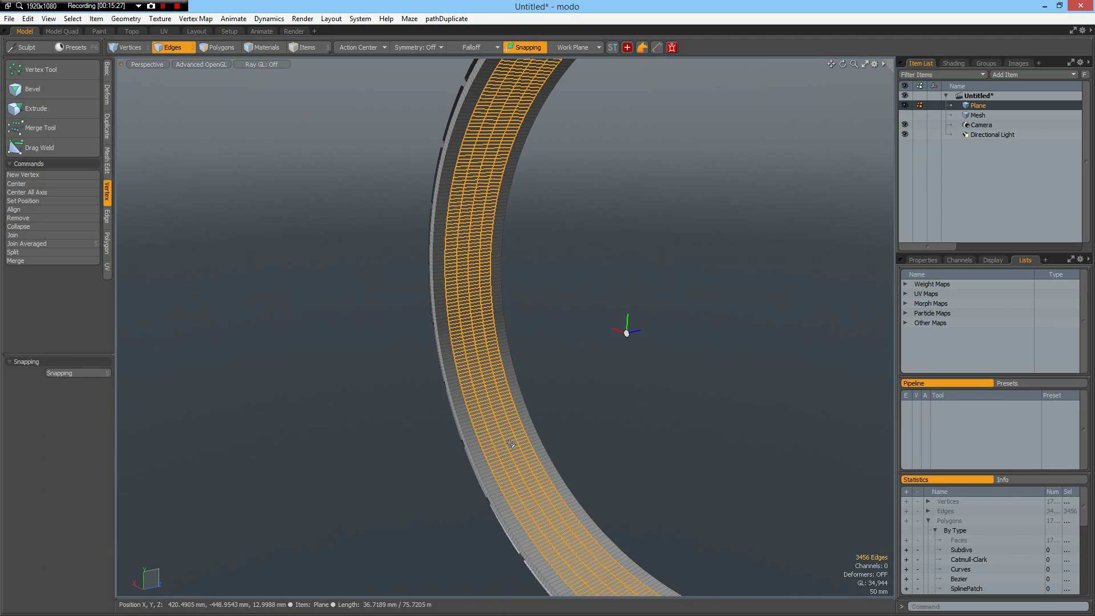
Remove the middle edge loop from the sliced inner band
scroll(497, 448, up, 5)
double_click(496, 449)
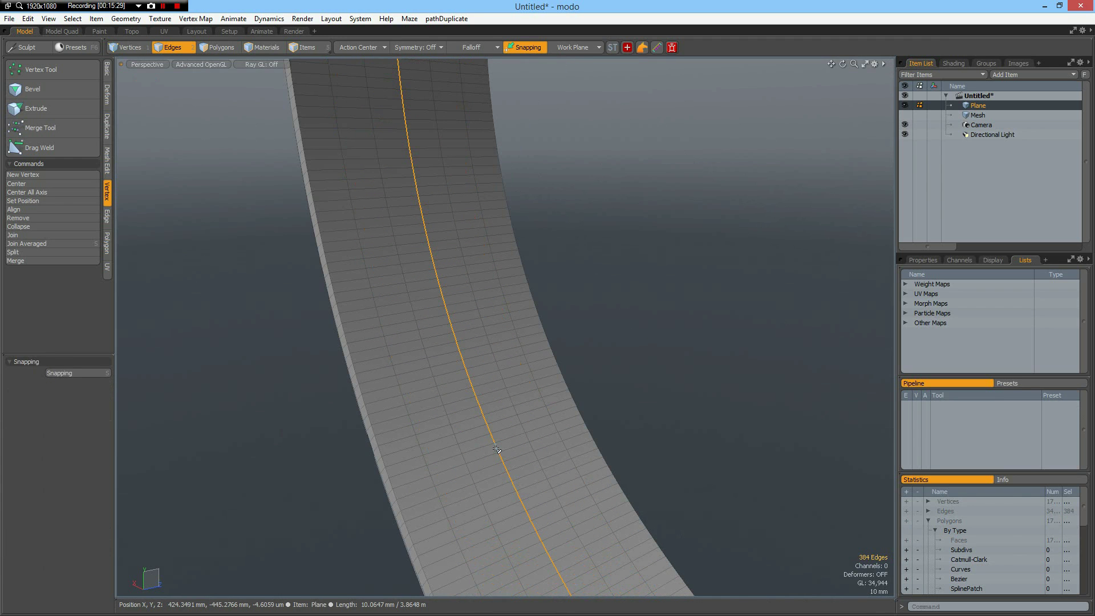
key(BackSpace)
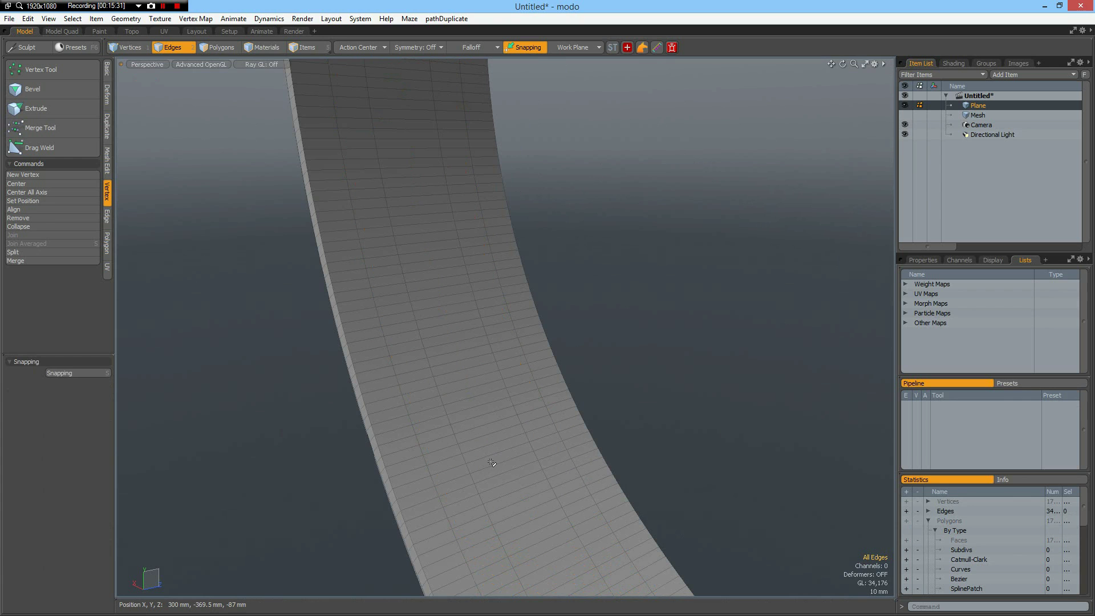
Select the wide central polygon loop of the inner band, scale it to 94.5% in X and Y, and deselect it
key(3)
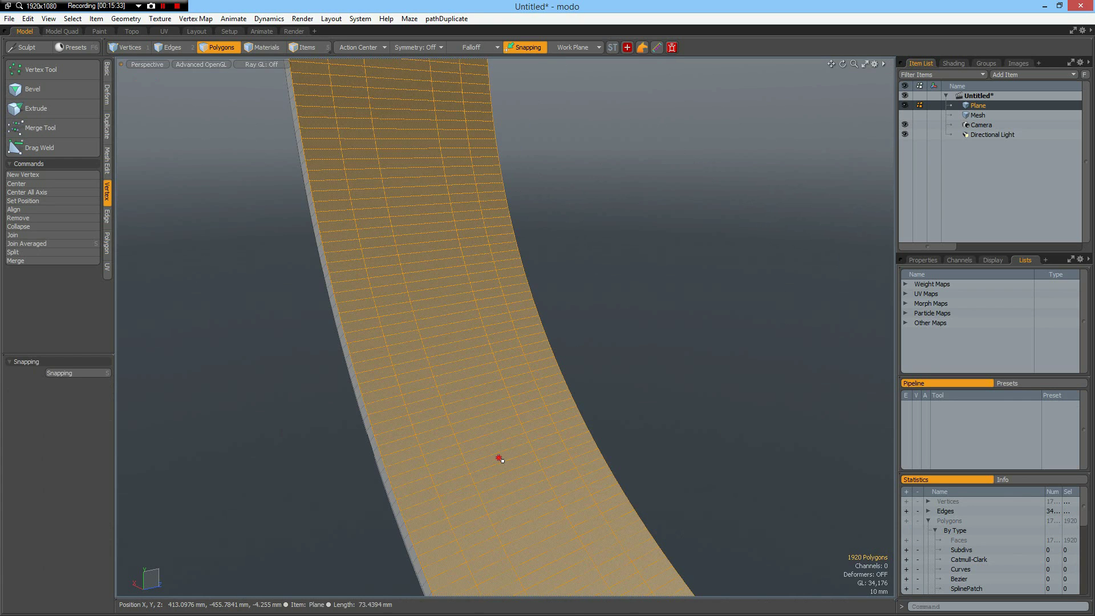
drag(498, 457, 496, 453)
key(l)
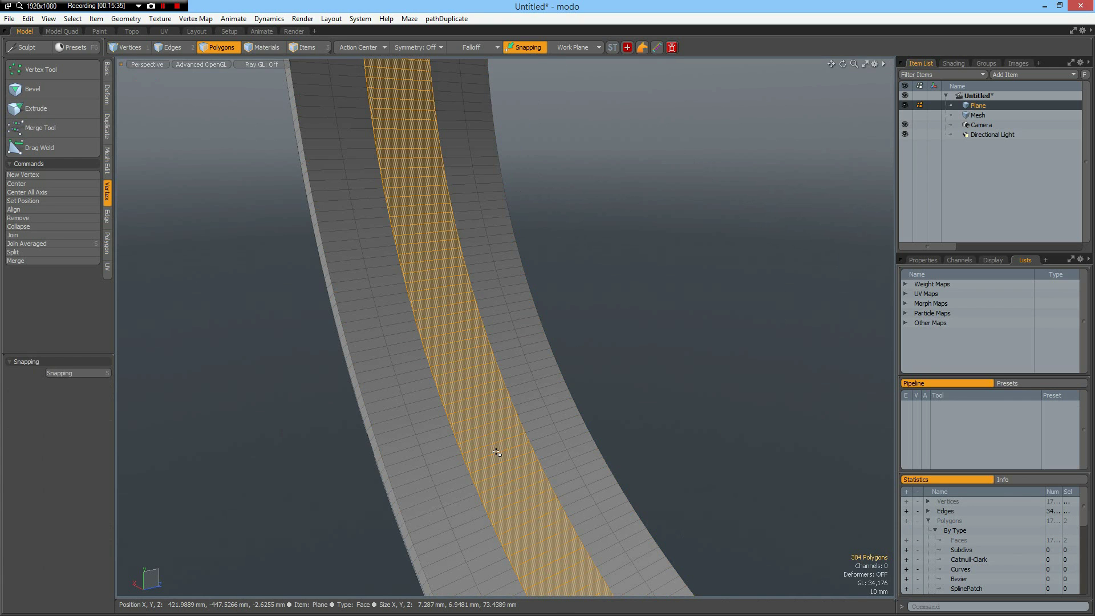
scroll(632, 391, down, 5)
alt+drag(686, 384, 556, 416)
key(r)
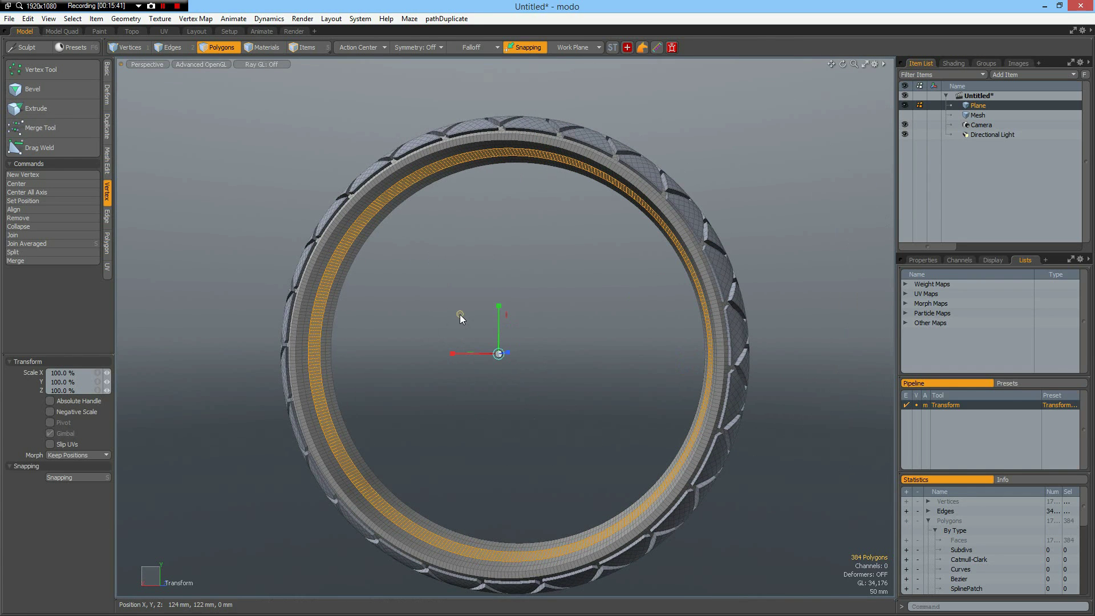
mouse_move(459, 315)
mouse_down()
mouse_move(444, 314)
mouse_move(459, 314)
mouse_up()
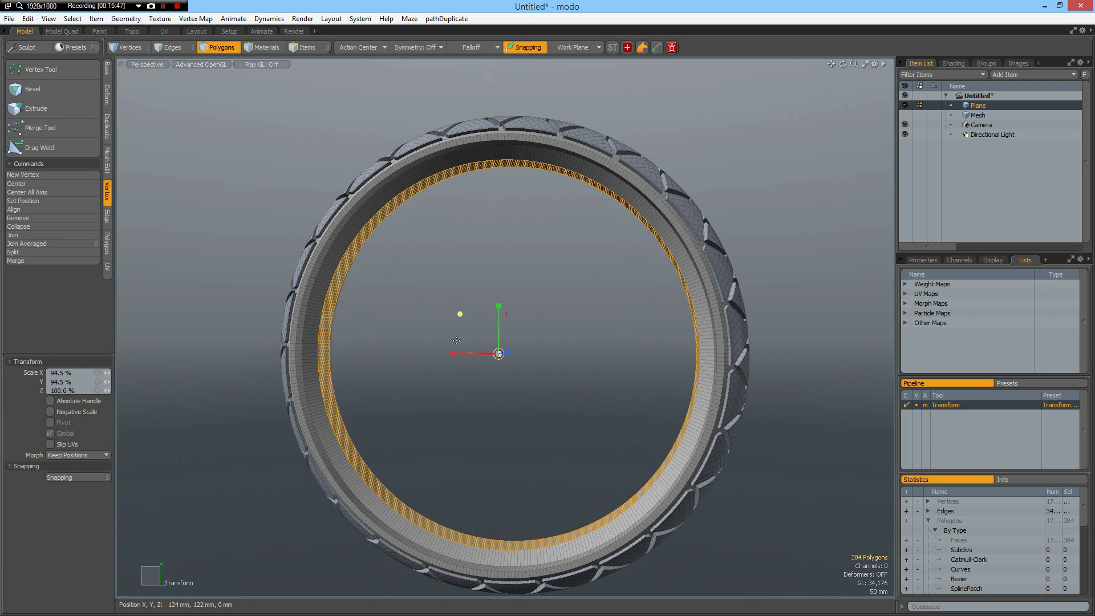
key(space)
click(460, 437)
Select the six edge loops running around the stepped inner band of the ring
alt+drag(484, 403, 454, 412)
scroll(405, 556, up, 5)
alt+drag(405, 489, 450, 513)
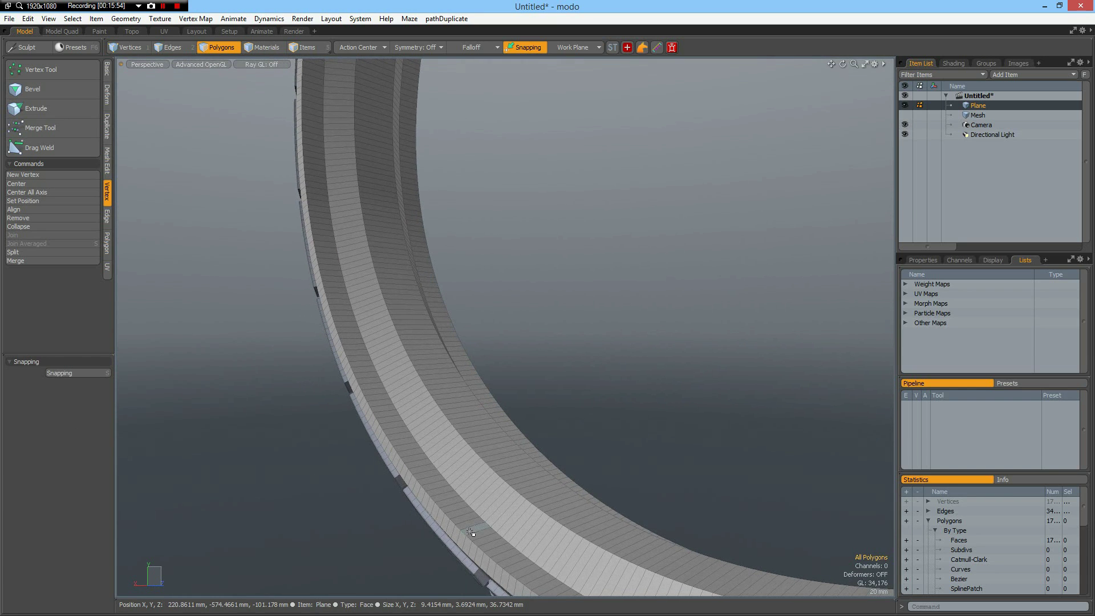
key(2)
click(465, 532)
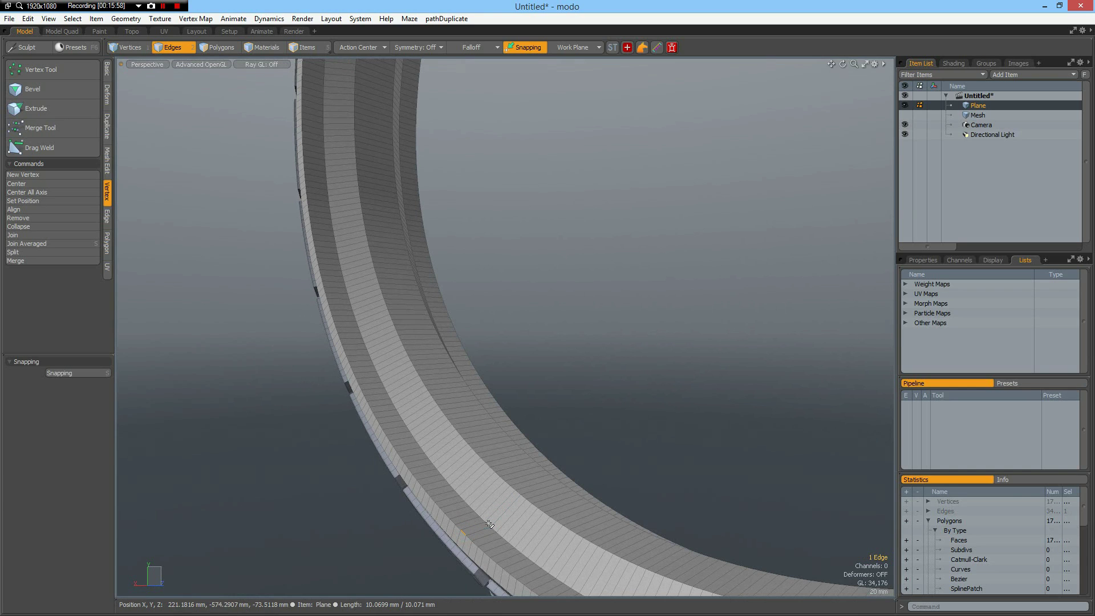
shift+click(488, 526)
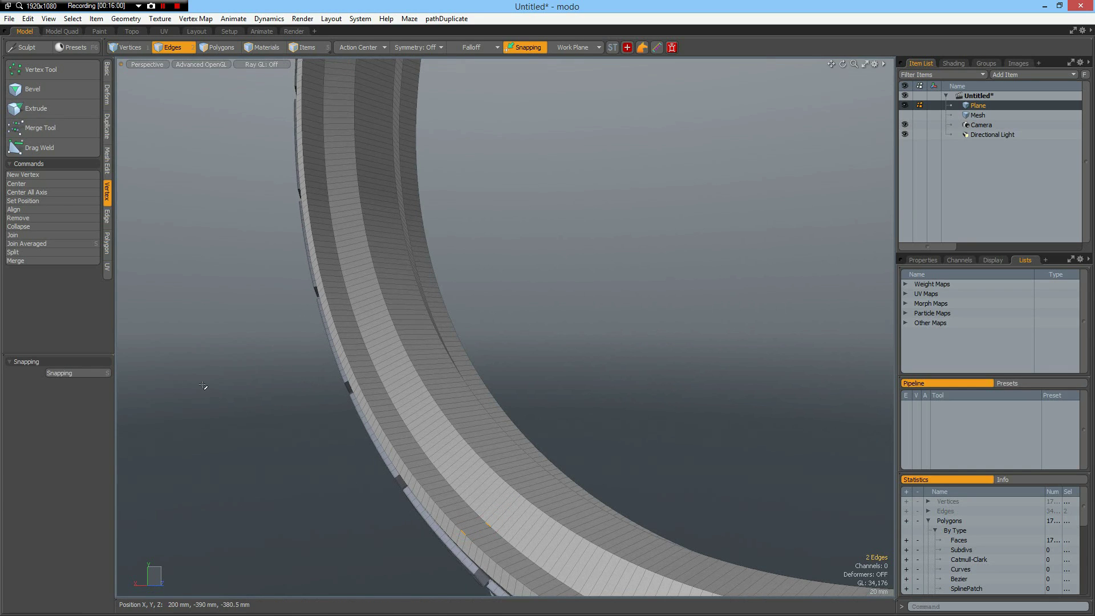
key(Up)
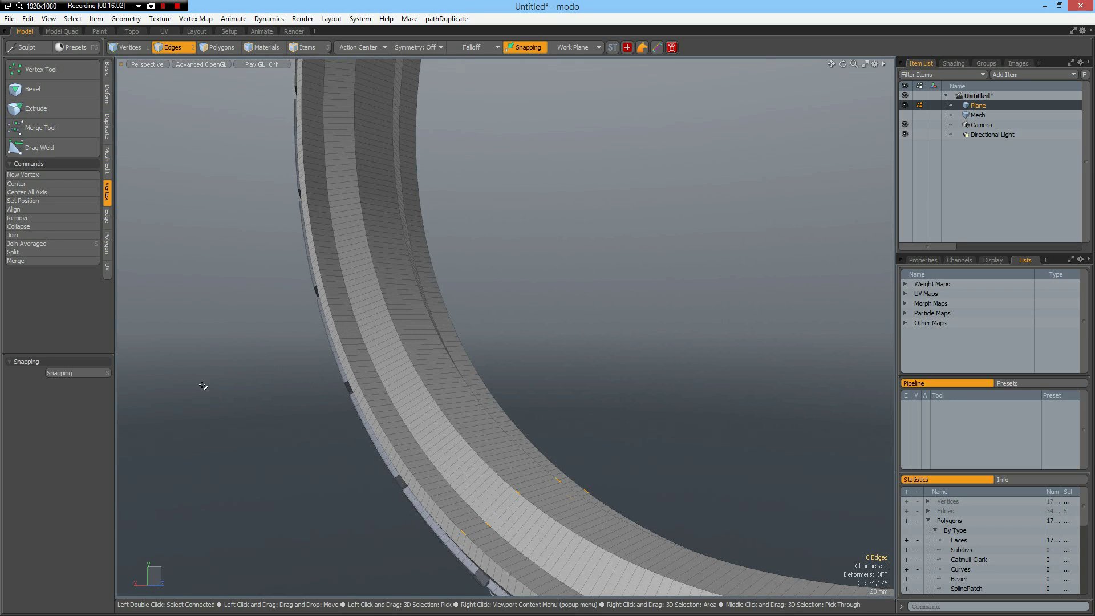
key(l)
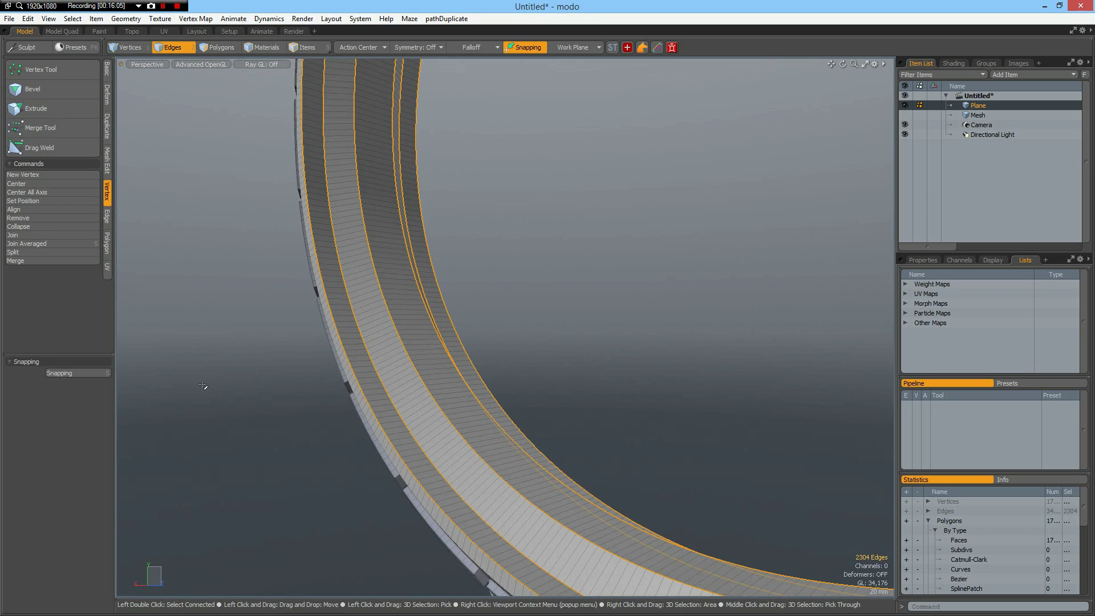
Bevel the six selected edge loops with the Square edge shape, then clear the selection and turn subdivision back on
key(b)
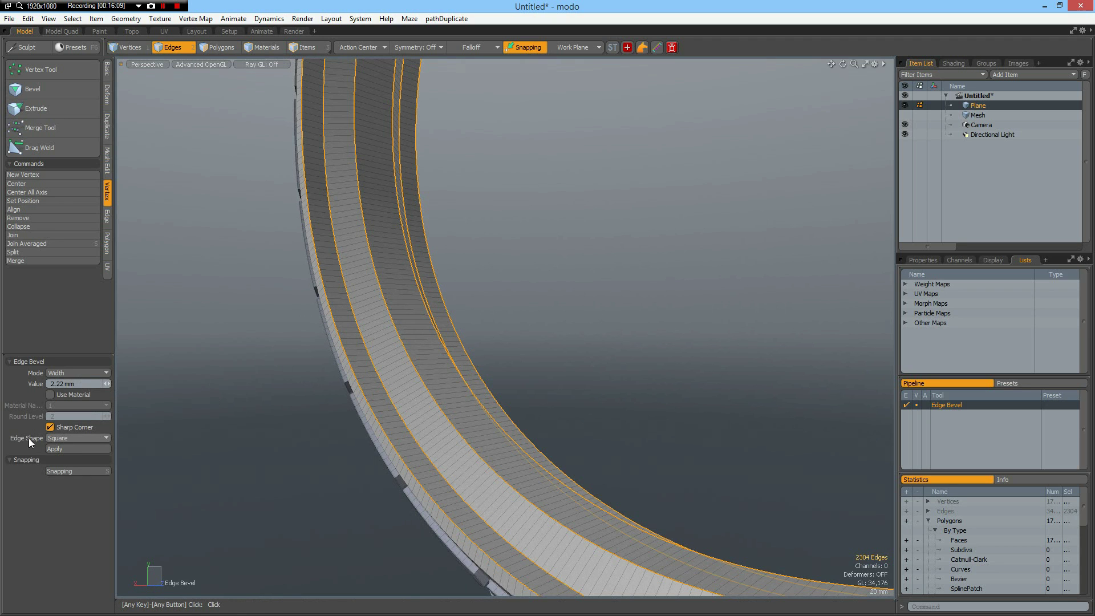
scroll(444, 422, up, 5)
click(443, 422)
drag(442, 421, 474, 422)
key(space)
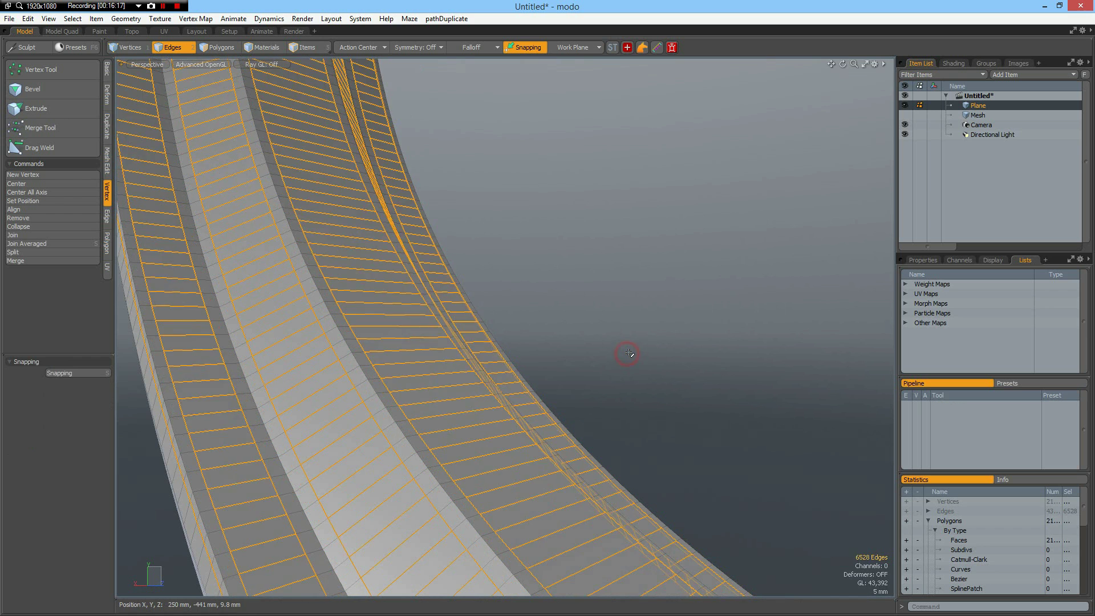
click(630, 353)
key(Tab)
scroll(629, 353, down, 5)
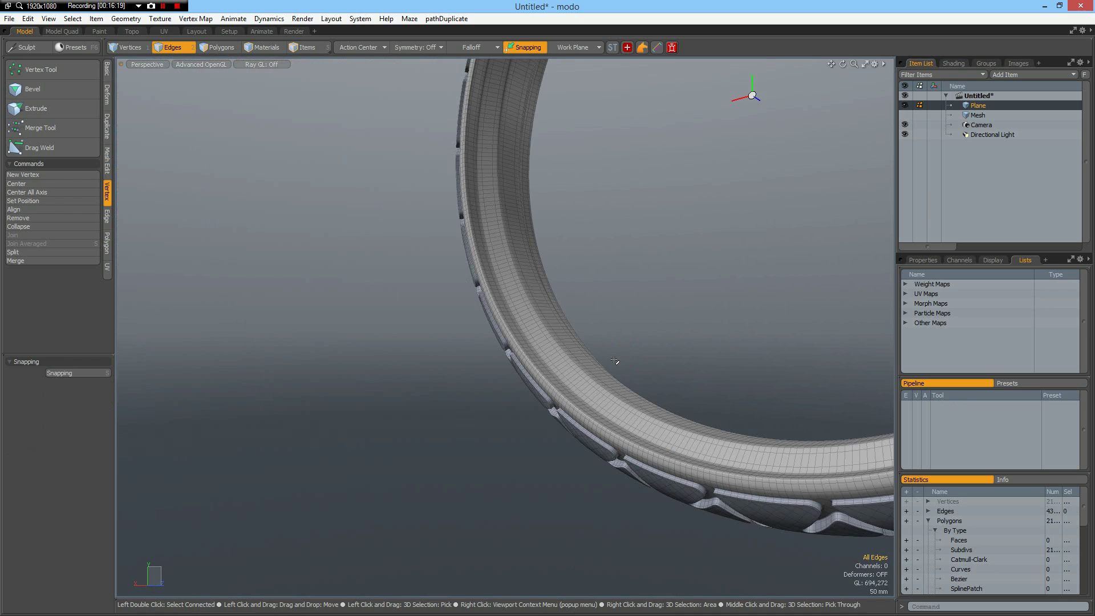
Select the polygon loops of the inner band and expand the selection outwards to cover the whole rim surface
alt+drag(519, 380, 628, 426)
scroll(634, 472, up, 1)
key(3)
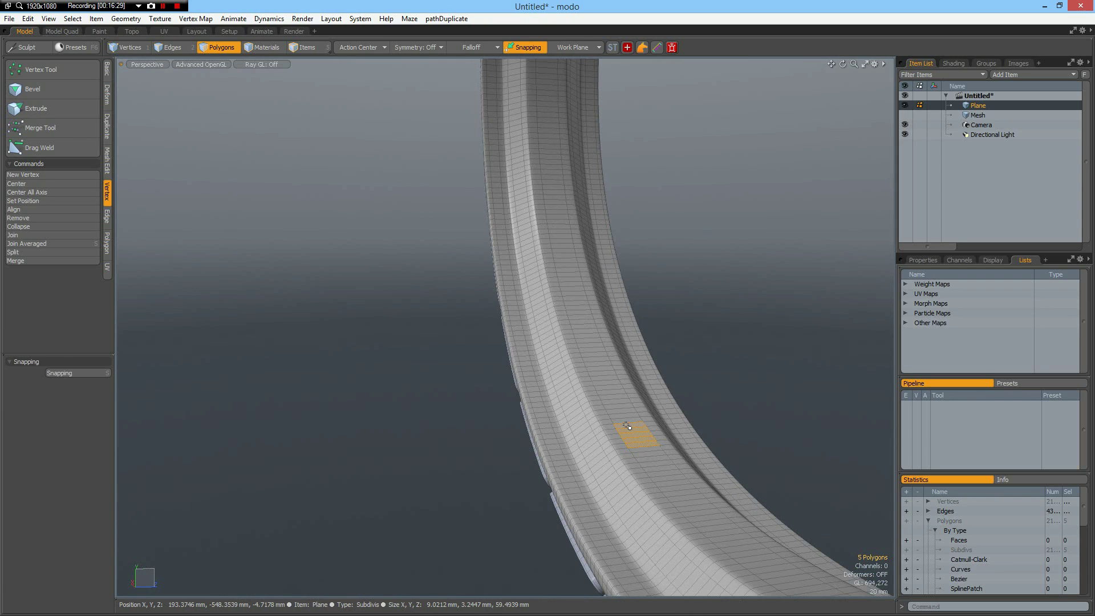
key(l)
key(shift+Up)
key(shift+Up)
key(shift+Up)
key(shift+Up)
key(shift+Up)
key(shift+Up)
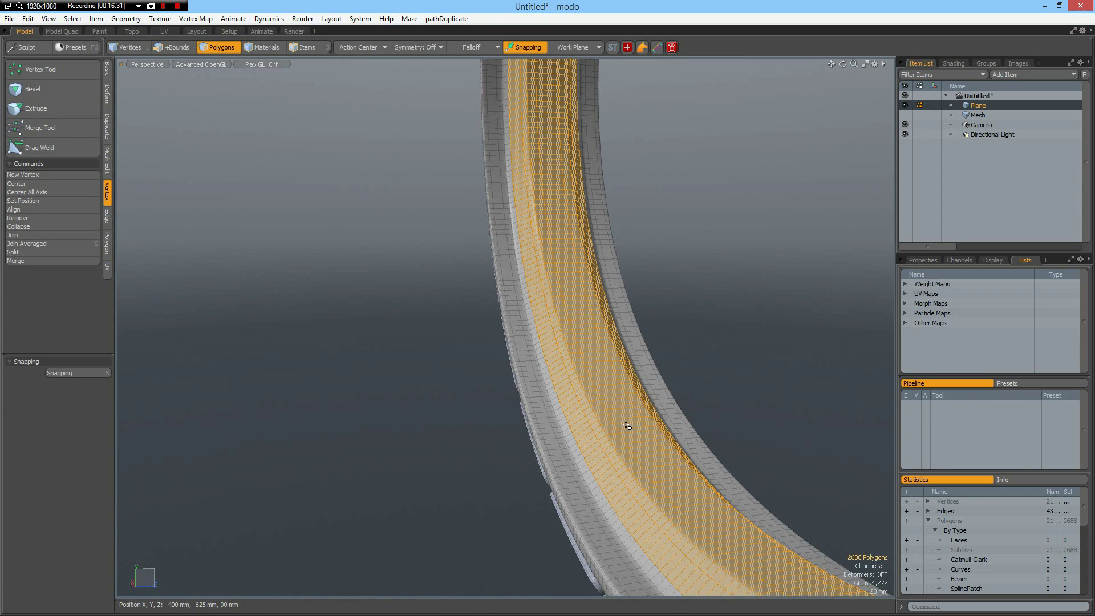
key(shift+Up)
alt+drag(503, 442, 559, 403)
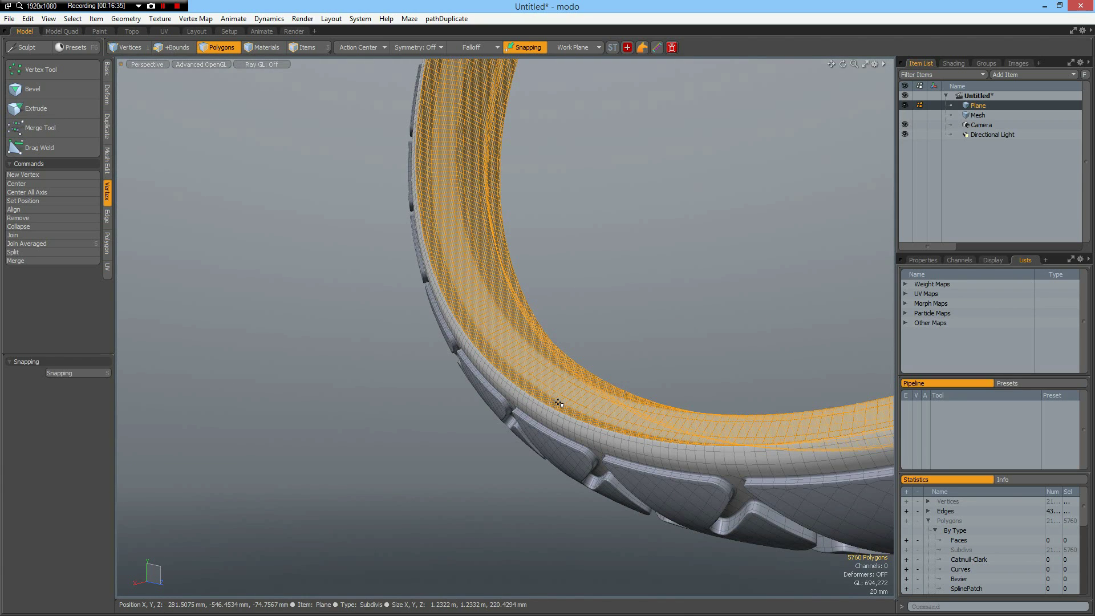
key(shift+Up)
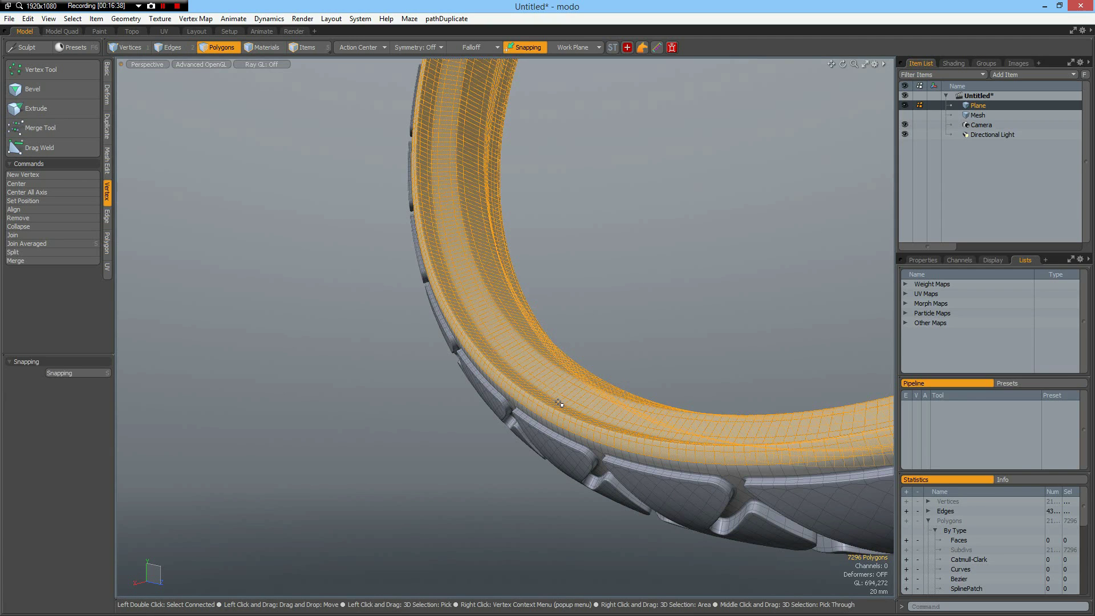
Assign a new material named Rim to the selected inner polygons
key(m)
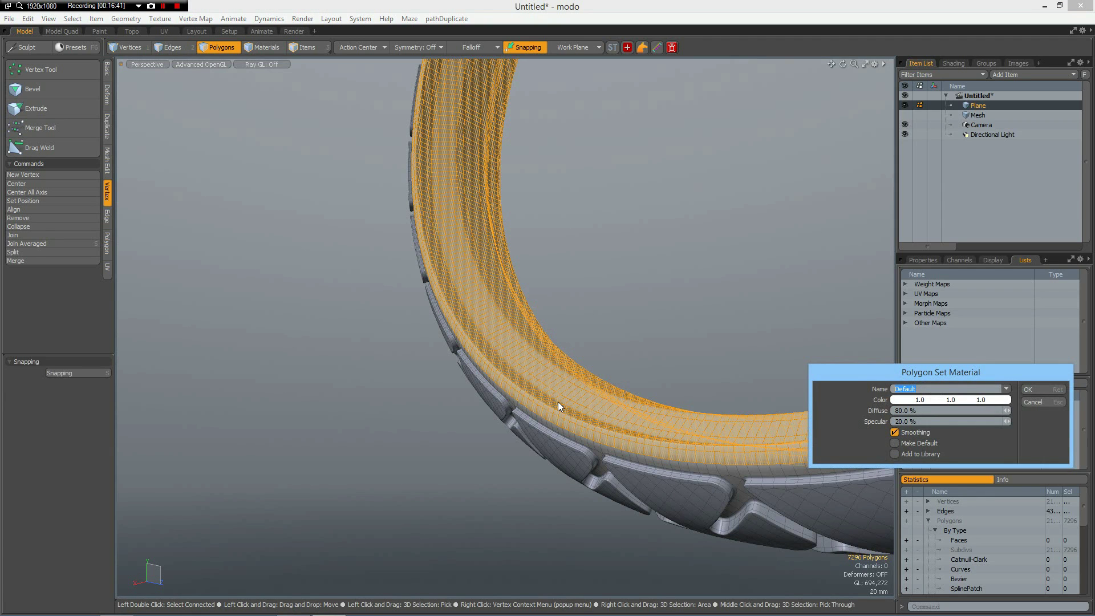
text(Rim)
key(Return)
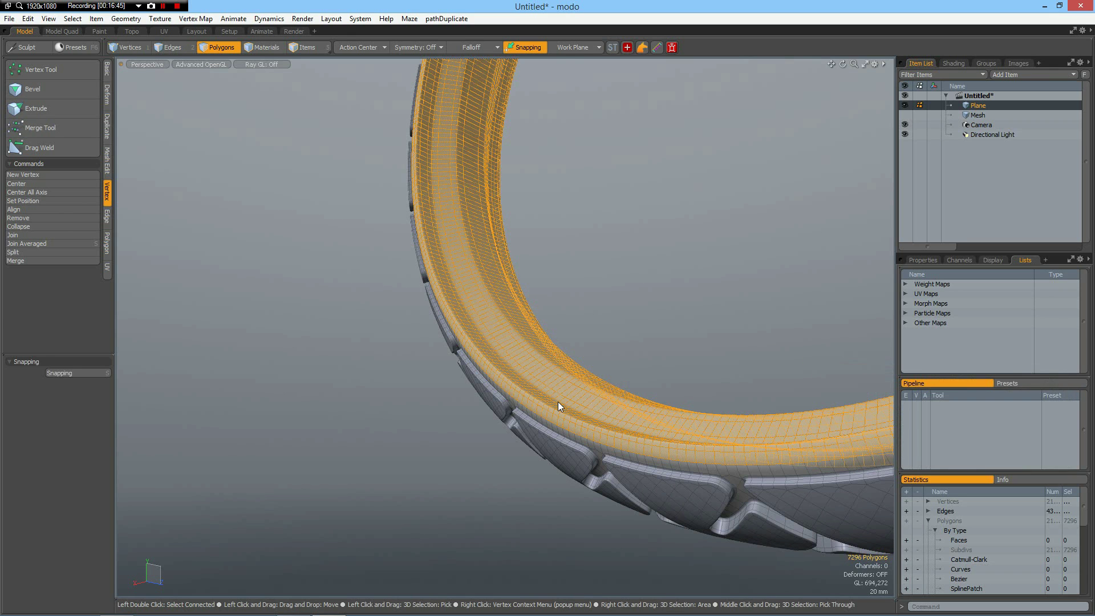
Assign a new material named Tire to the remaining tread polygons while the rim polygons are temporarily hidden
key(h)
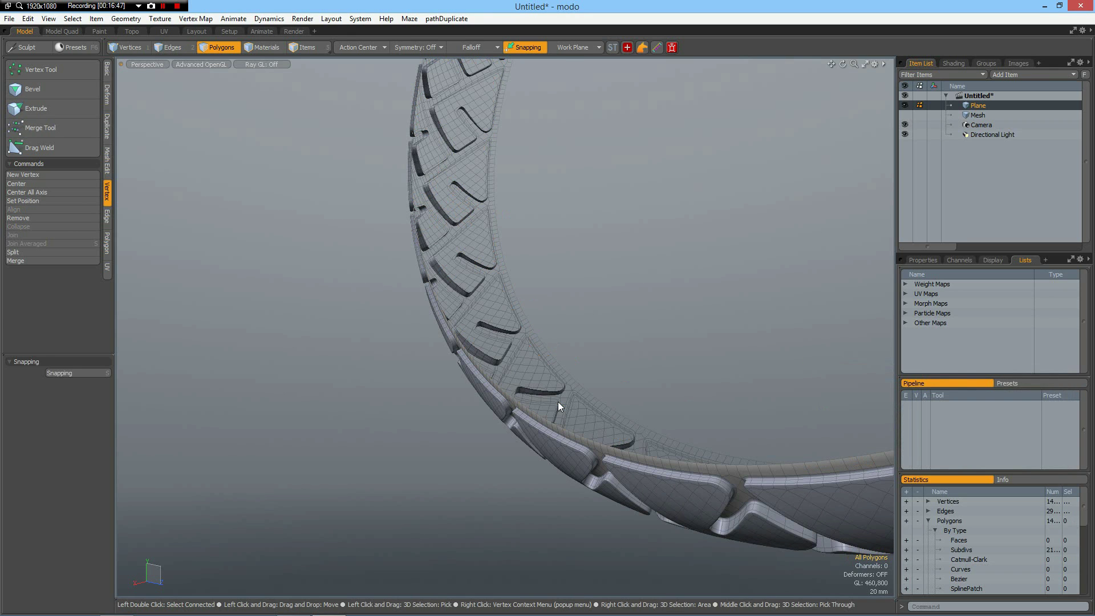
text(m)
text(Tire)
key(Return)
key(u)
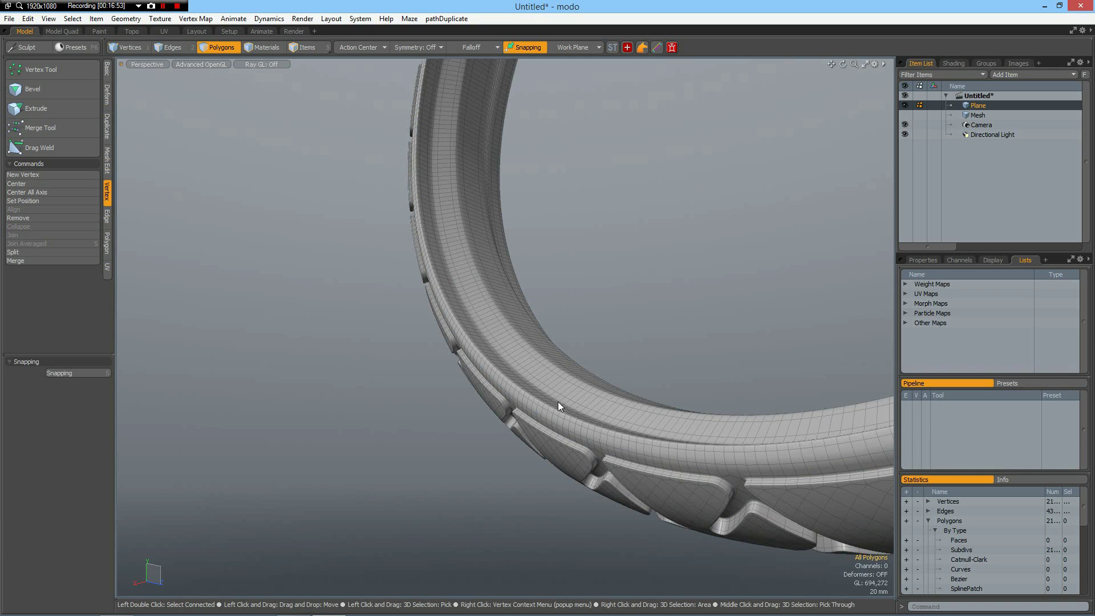
Frame the tyre in the render preview and apply the Black Satin plastic preset to the tread
scroll(635, 278, down, 5)
alt+drag(645, 257, 515, 326)
click(301, 31)
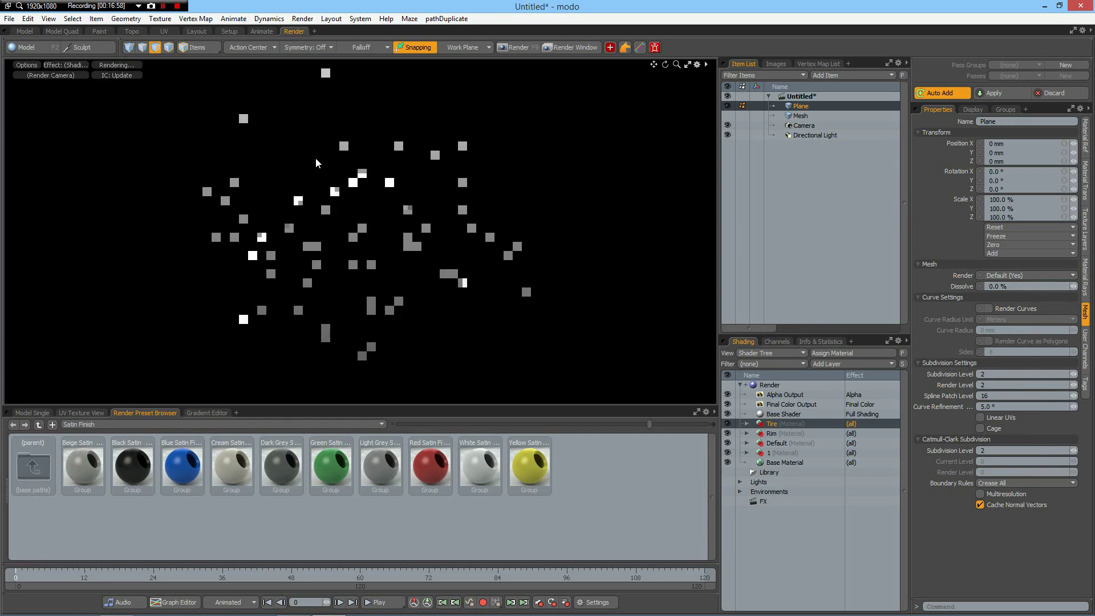
alt+drag(351, 319, 394, 251)
scroll(340, 286, up, 3)
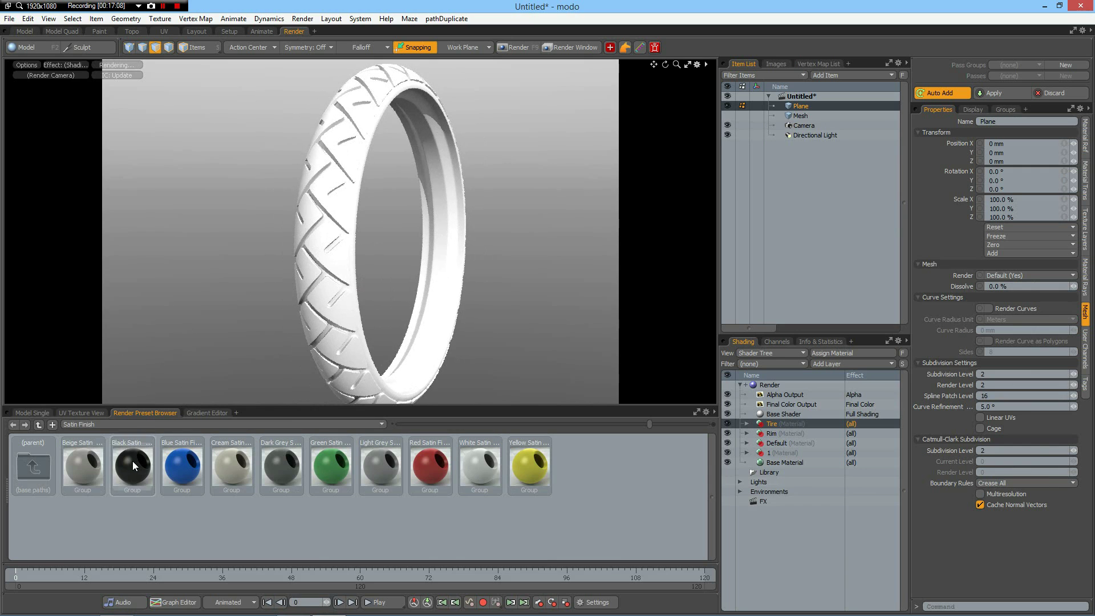
drag(132, 458, 323, 326)
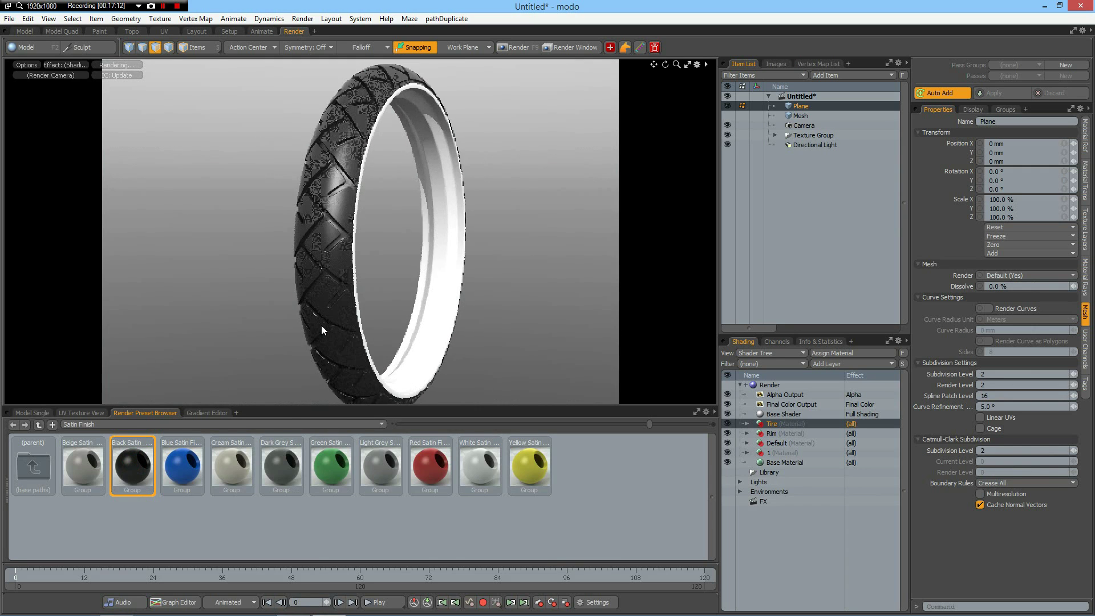
Find the Silver presets among the metal materials and apply Polished Silver to the rim
double_click(29, 469)
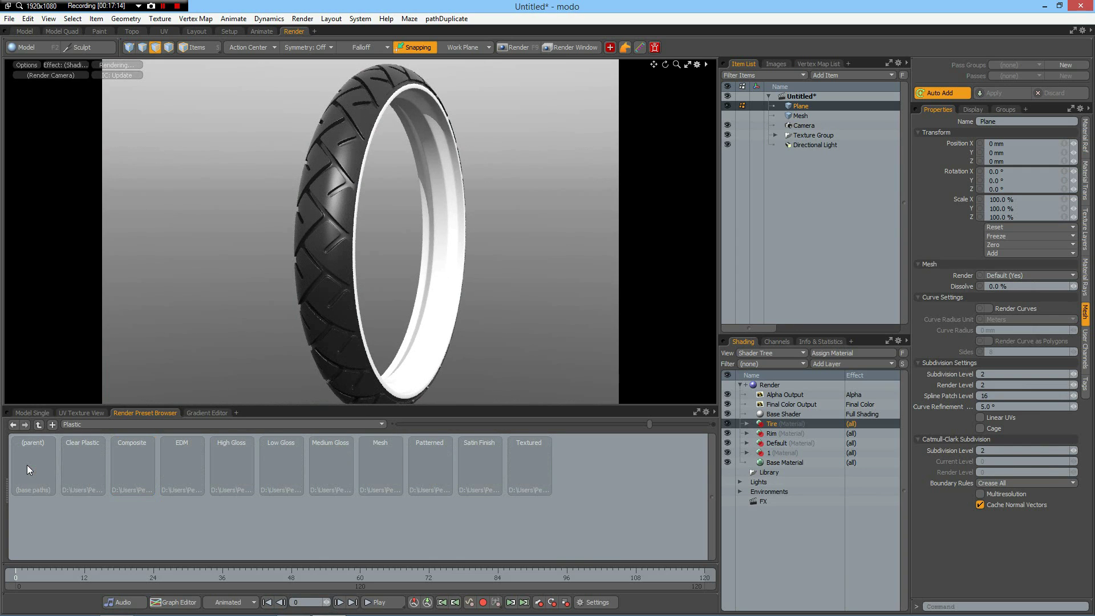
double_click(26, 464)
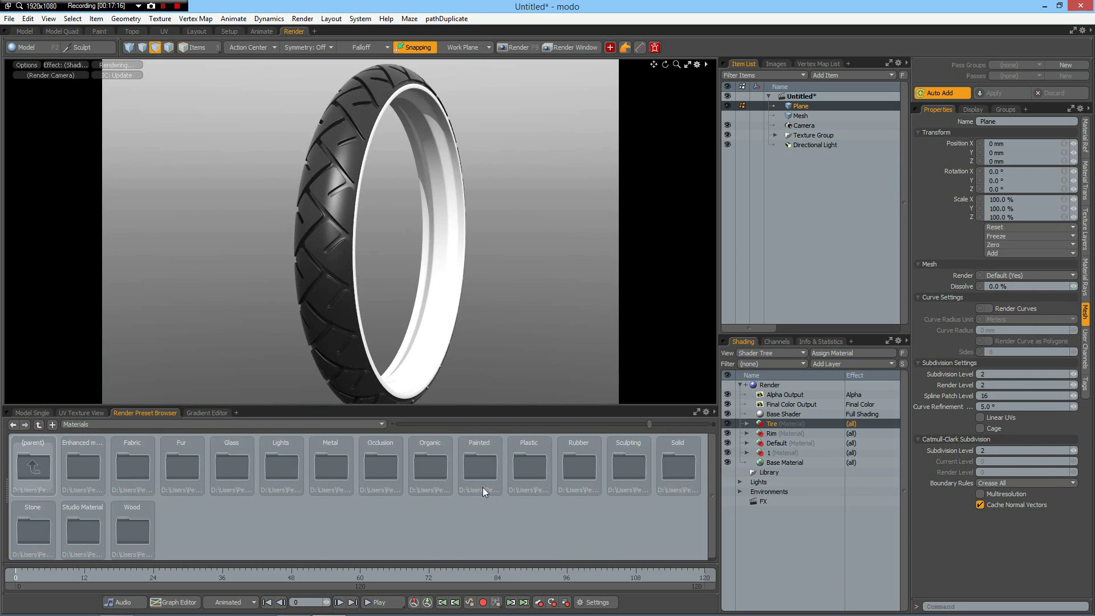
double_click(340, 467)
click(679, 467)
double_click(680, 467)
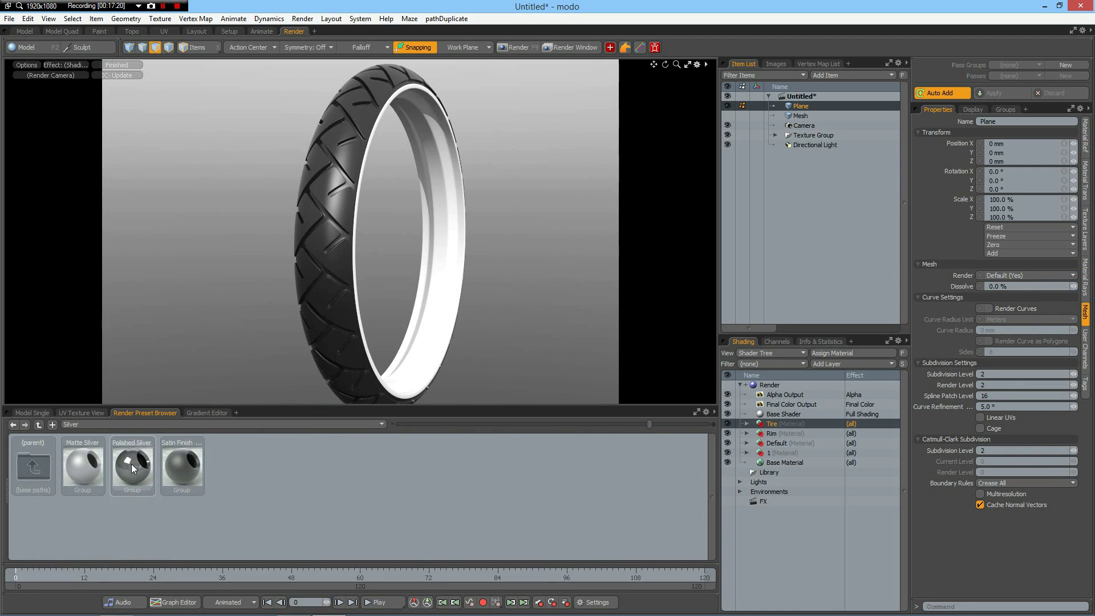
click(132, 469)
drag(305, 412, 408, 367)
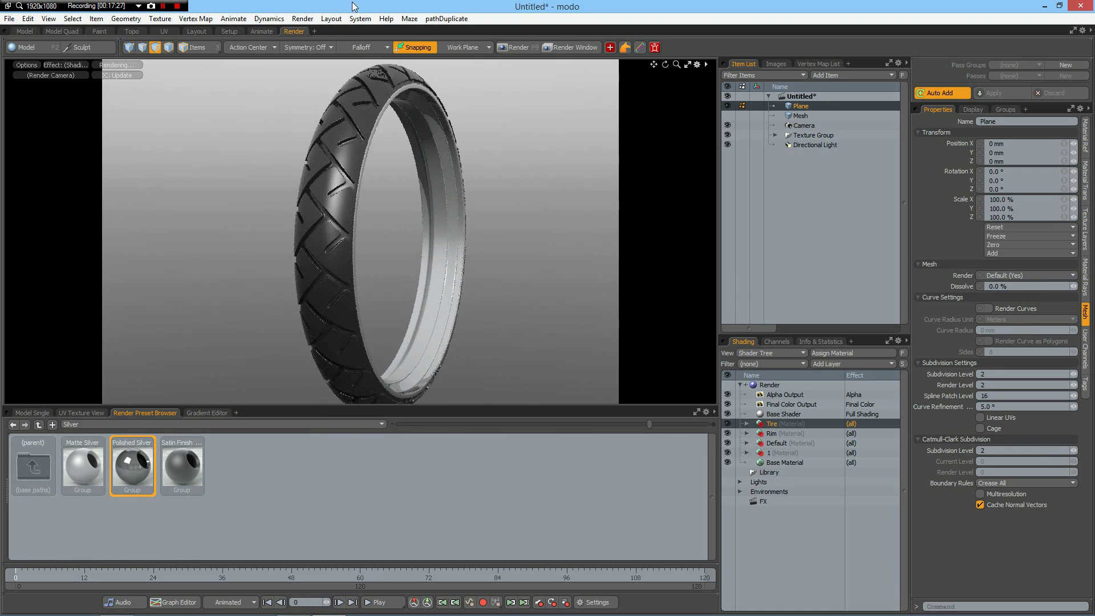
Load the Studio Room 01 environment preset into the scene and return to the render preview
click(204, 30)
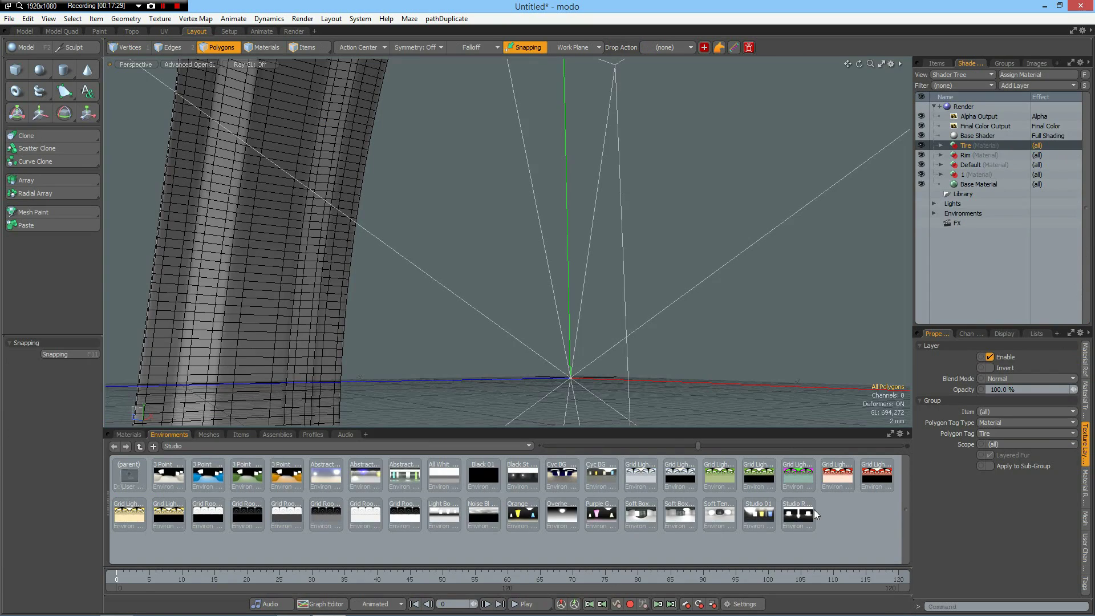
double_click(797, 520)
click(294, 31)
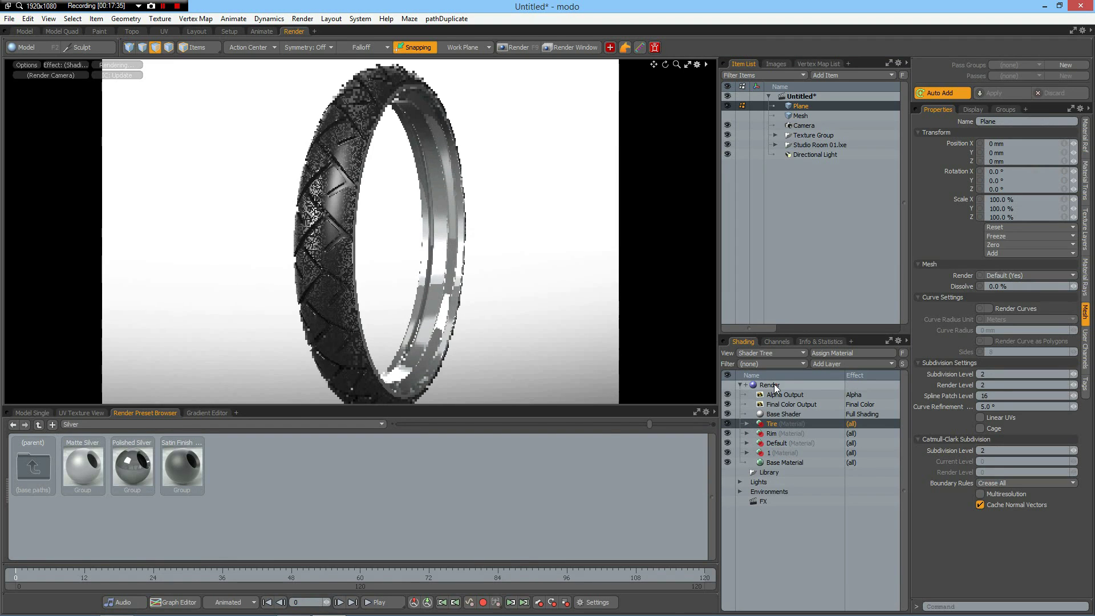
Set the render frame height to 888 pixels and the Plane mesh's render subdivision level to 6
click(770, 385)
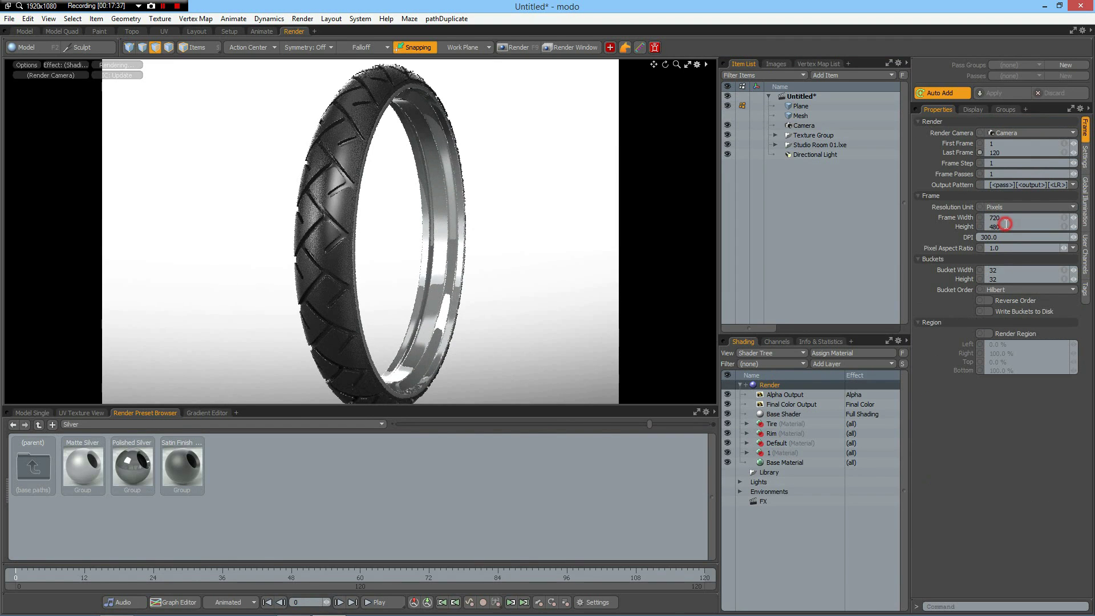
click(1005, 226)
text(888)
key(Return)
click(807, 106)
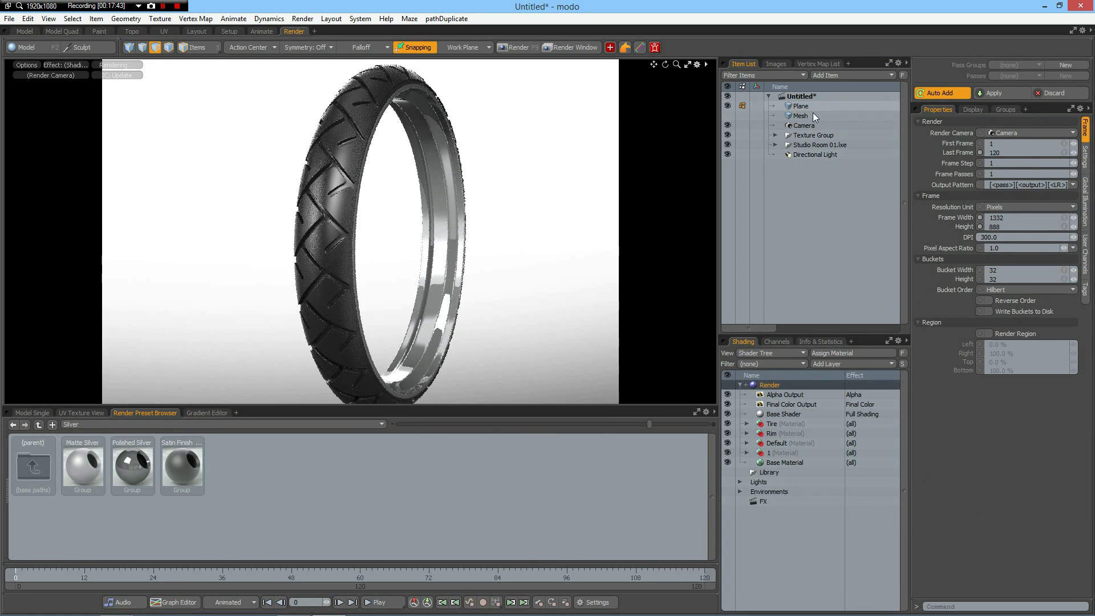
scroll(991, 385, up, 4)
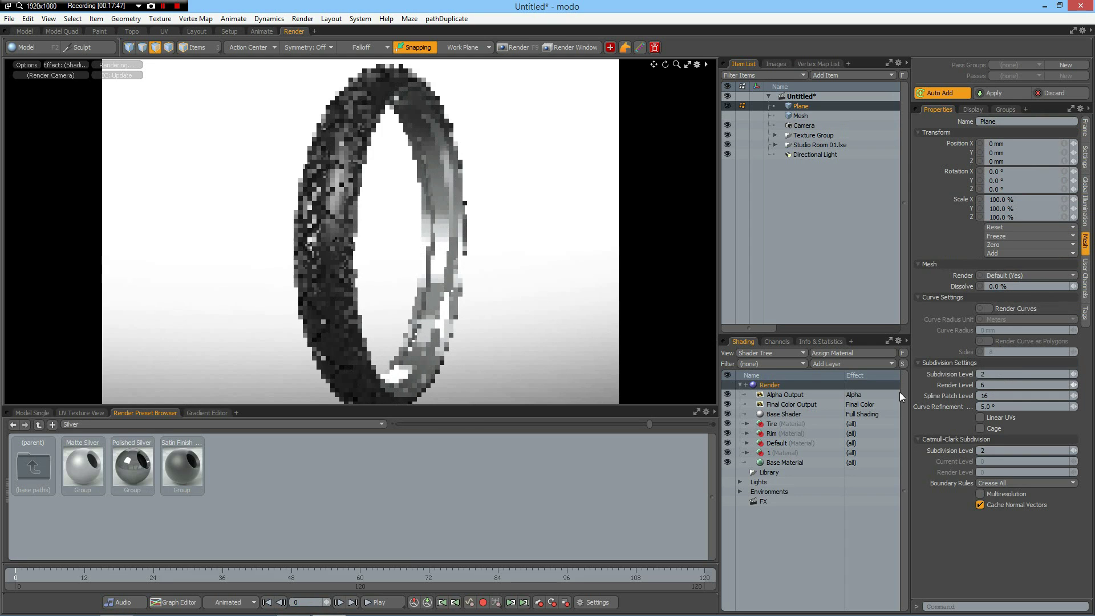